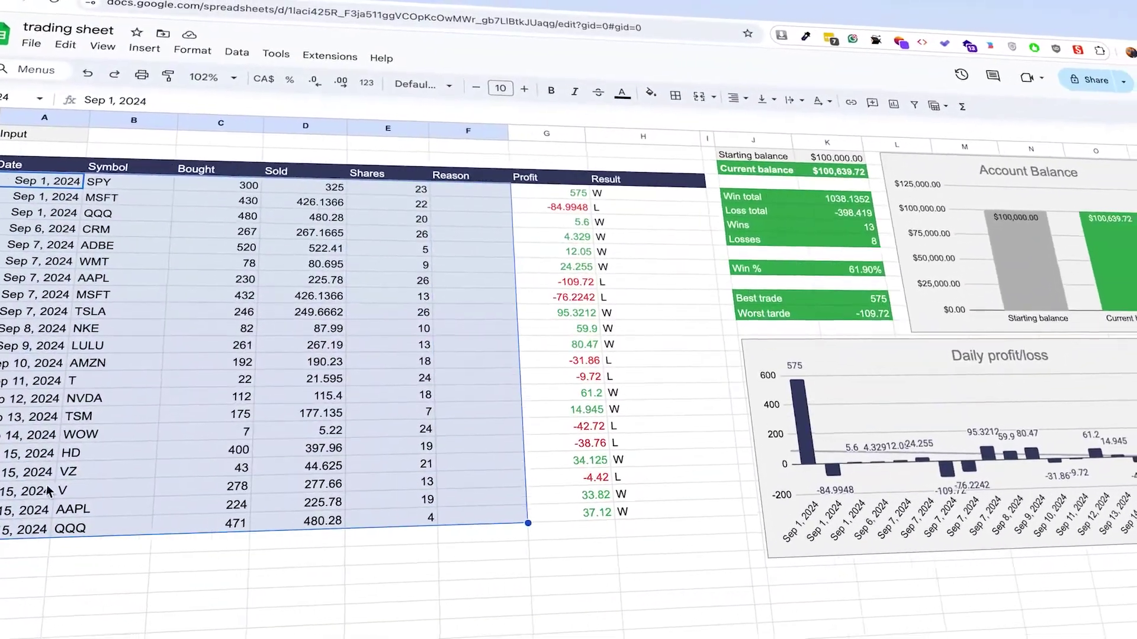
{"action": "left_click_drag", "start_coordinate": [24, 548], "coordinate": [503, 619]}
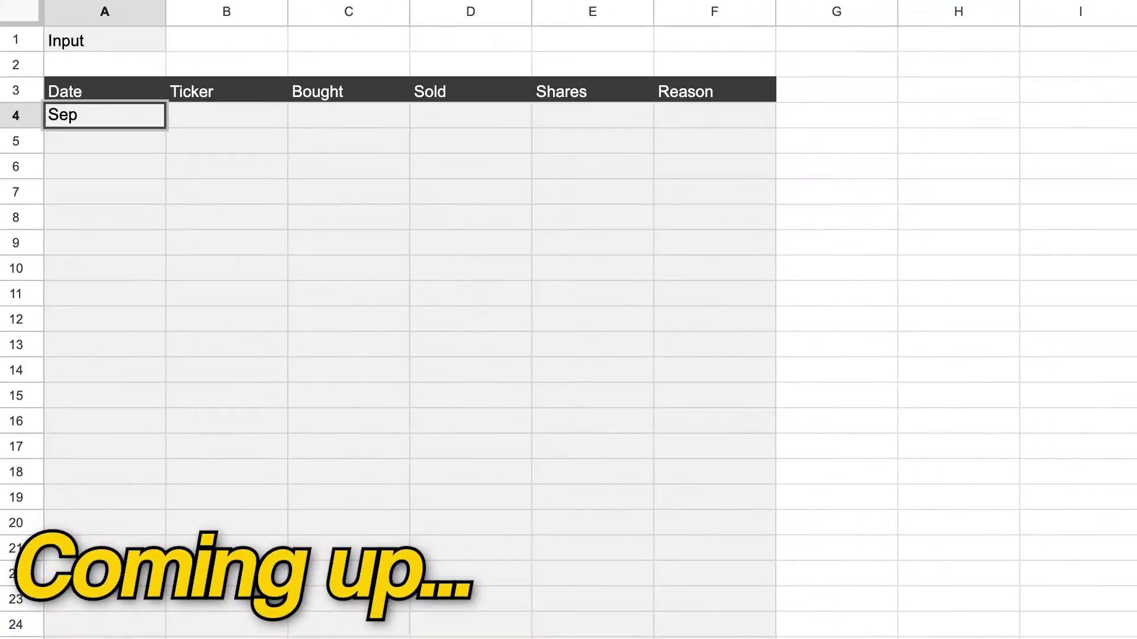
Enter Sep 4, 2024 as the first trade's date in A4 and AAPL as its ticker in B4.
{"action": "type", "text": "4, 2024"}
{"action": "key", "text": "Return"}
{"action": "type", "text": "=A4+1"}
{"action": "key", "text": "Return"}
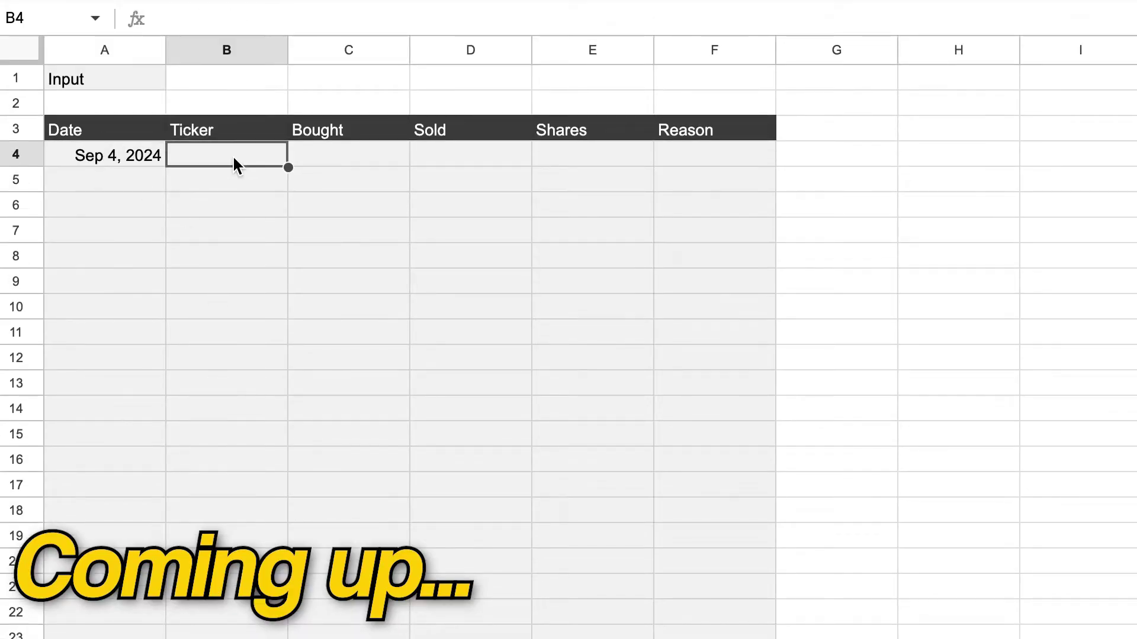
{"action": "type", "text": "AAPL"}
{"action": "key", "text": "Tab"}
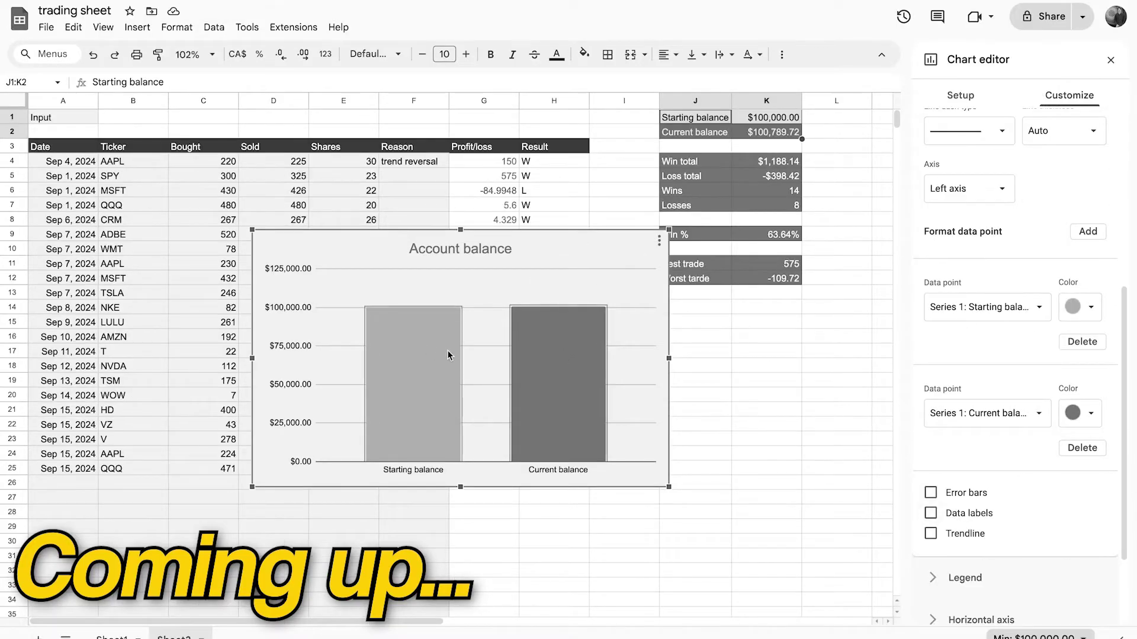
Turn on data labels for the Account balance chart's columns.
{"action": "left_click", "coordinate": [930, 512]}
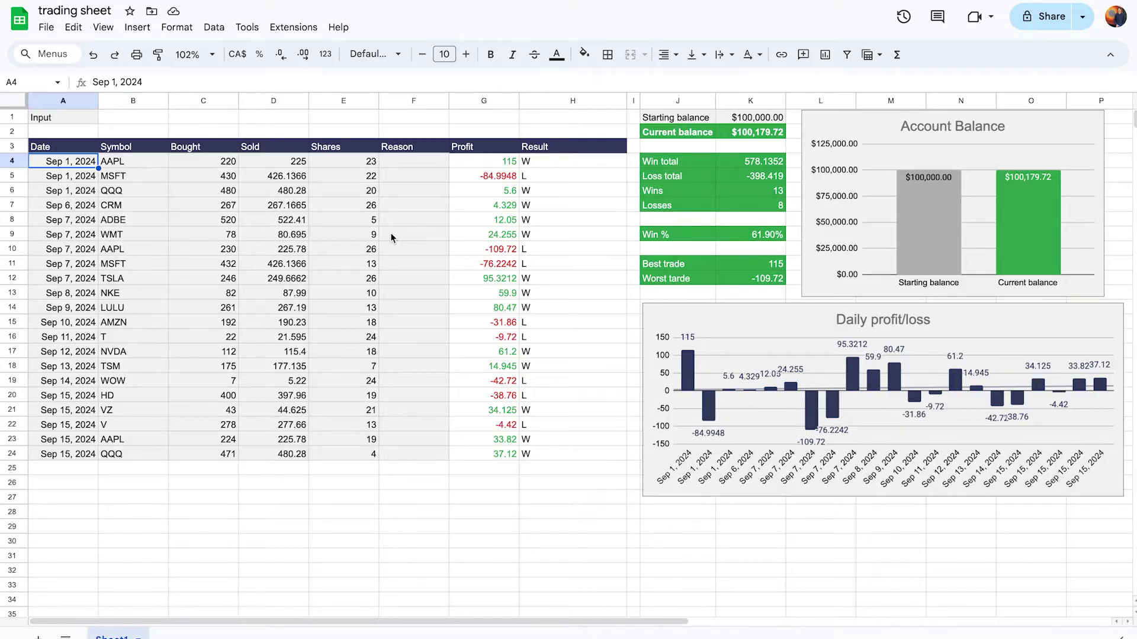
Examine the example tracker's trade input area, summary figures, and profit and result columns.
{"action": "left_click_drag", "start_coordinate": [68, 164], "coordinate": [410, 409]}
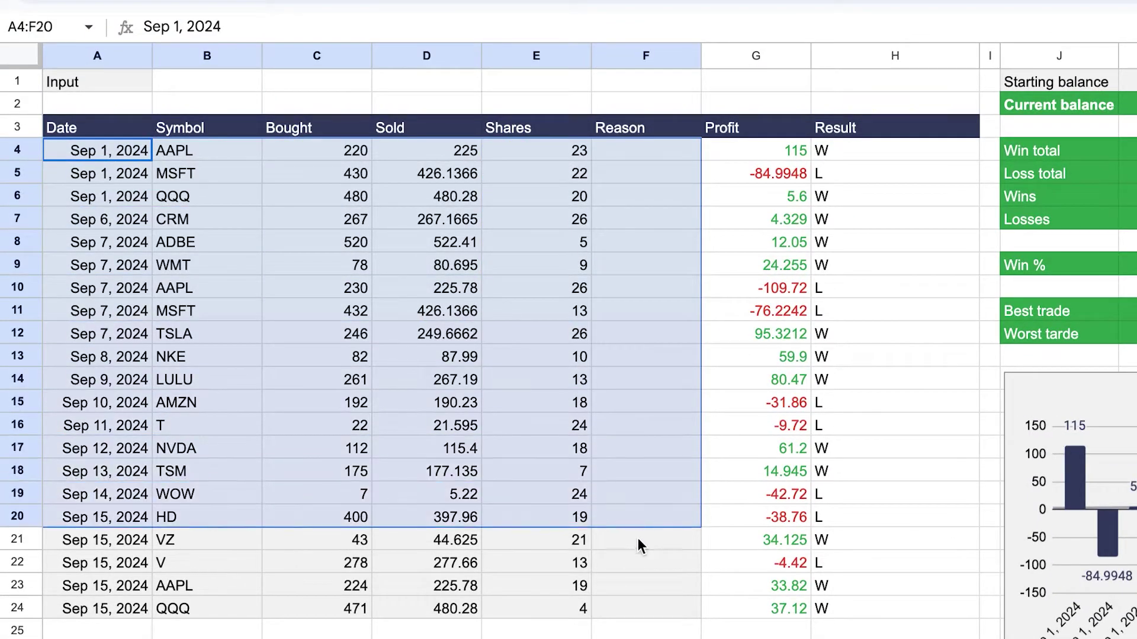
{"action": "left_click_drag", "start_coordinate": [638, 540], "coordinate": [634, 601]}
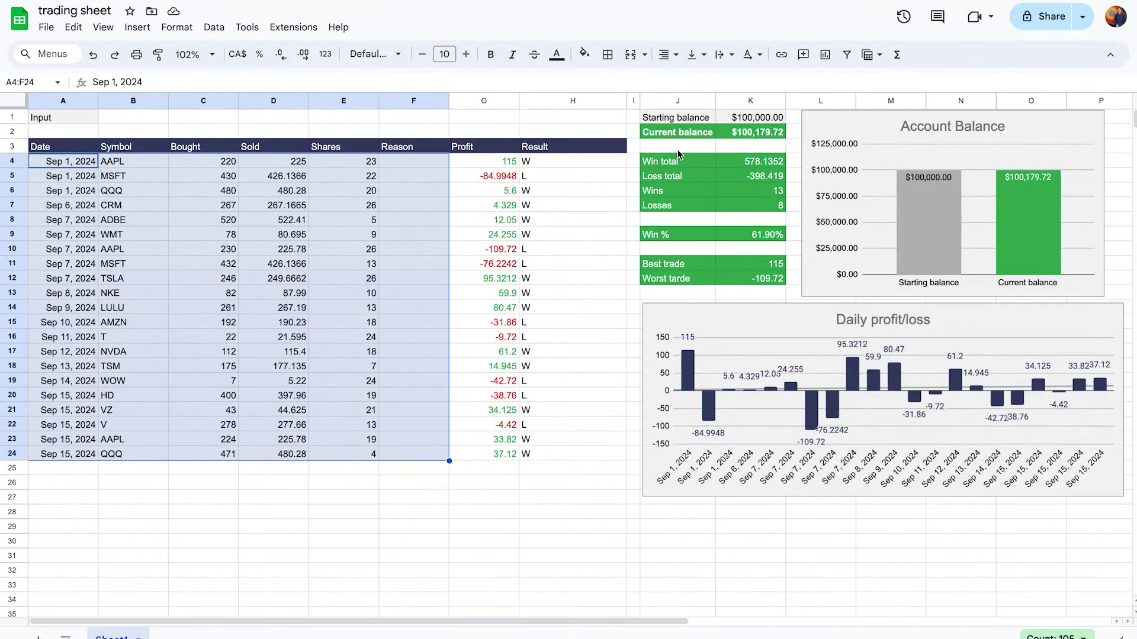
{"action": "left_click", "coordinate": [1070, 150]}
{"action": "left_click_drag", "start_coordinate": [601, 180], "coordinate": [680, 313]}
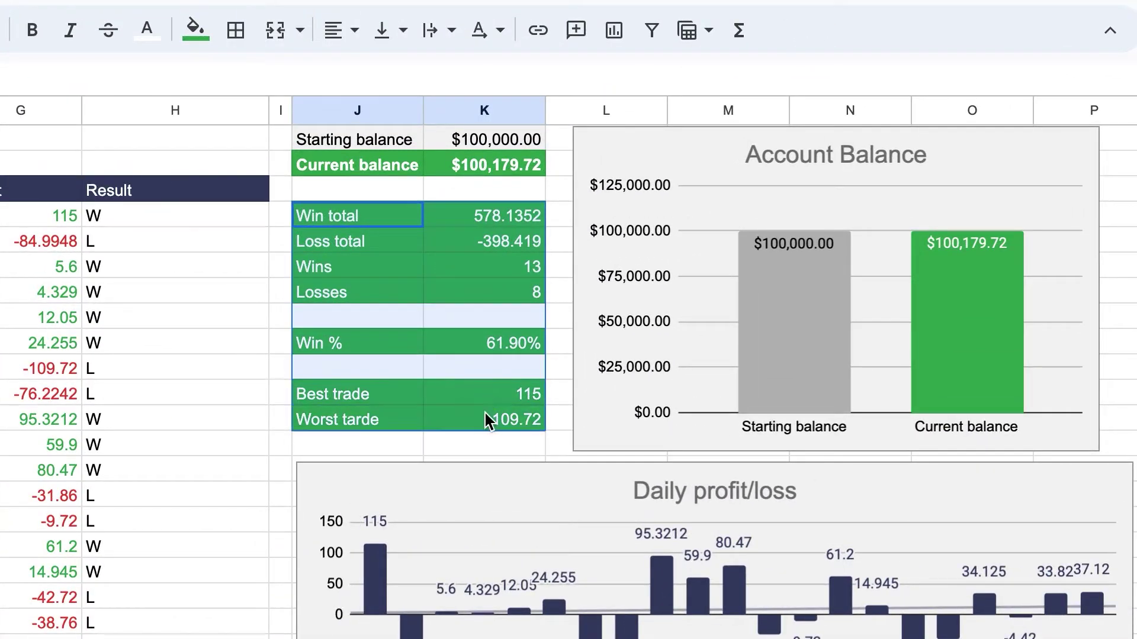
{"action": "left_click_drag", "start_coordinate": [59, 215], "coordinate": [60, 623]}
{"action": "left_click_drag", "start_coordinate": [325, 573], "coordinate": [423, 599]}
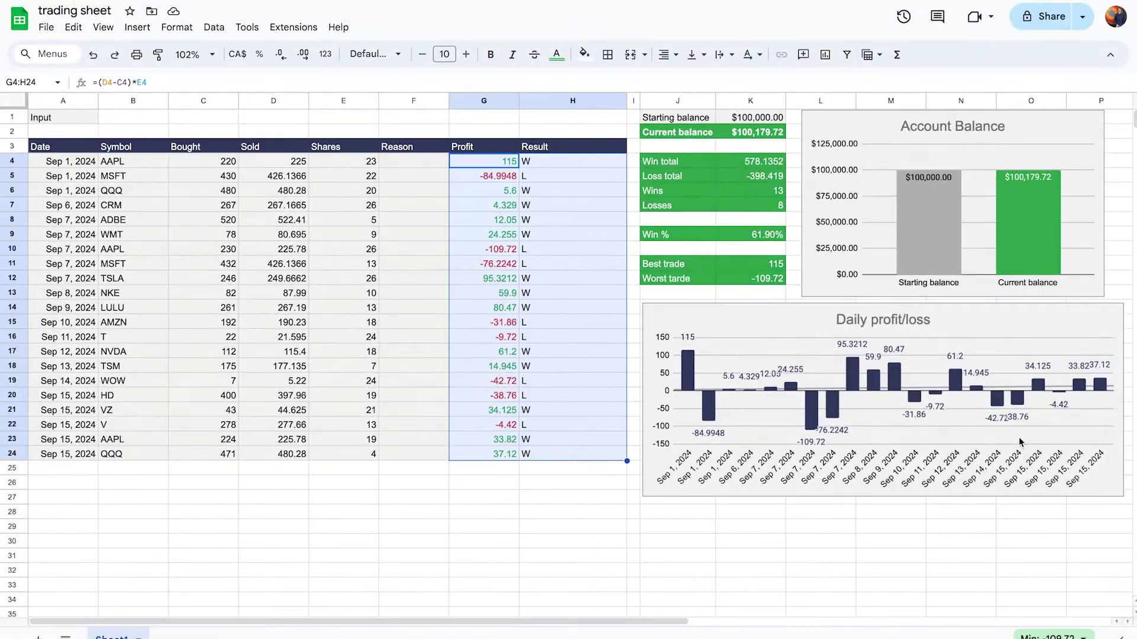
Change the first trade in row 4 to symbol SPY, bought at 300 and sold at 325.
{"action": "left_click", "coordinate": [120, 161]}
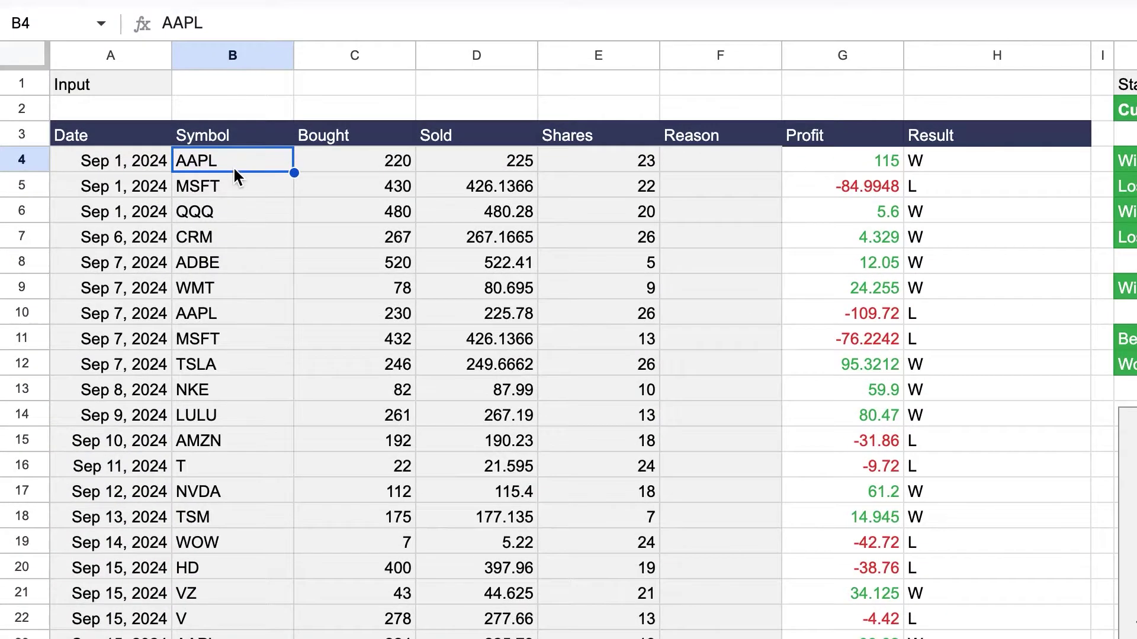
{"action": "left_click_drag", "start_coordinate": [127, 155], "coordinate": [220, 160]}
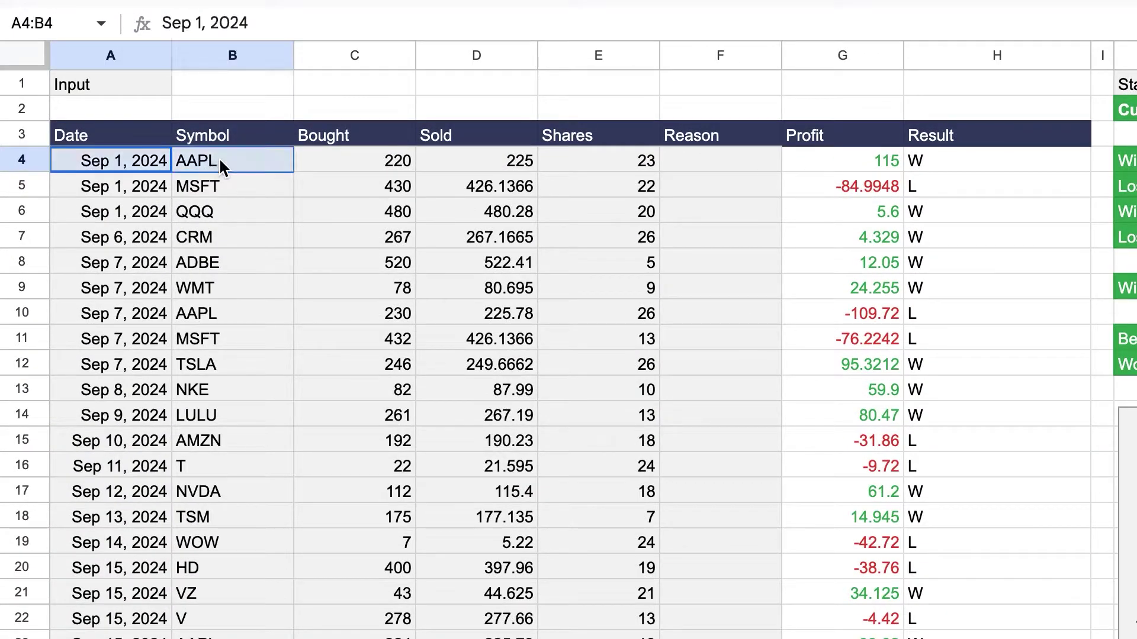
{"action": "left_click", "coordinate": [249, 163]}
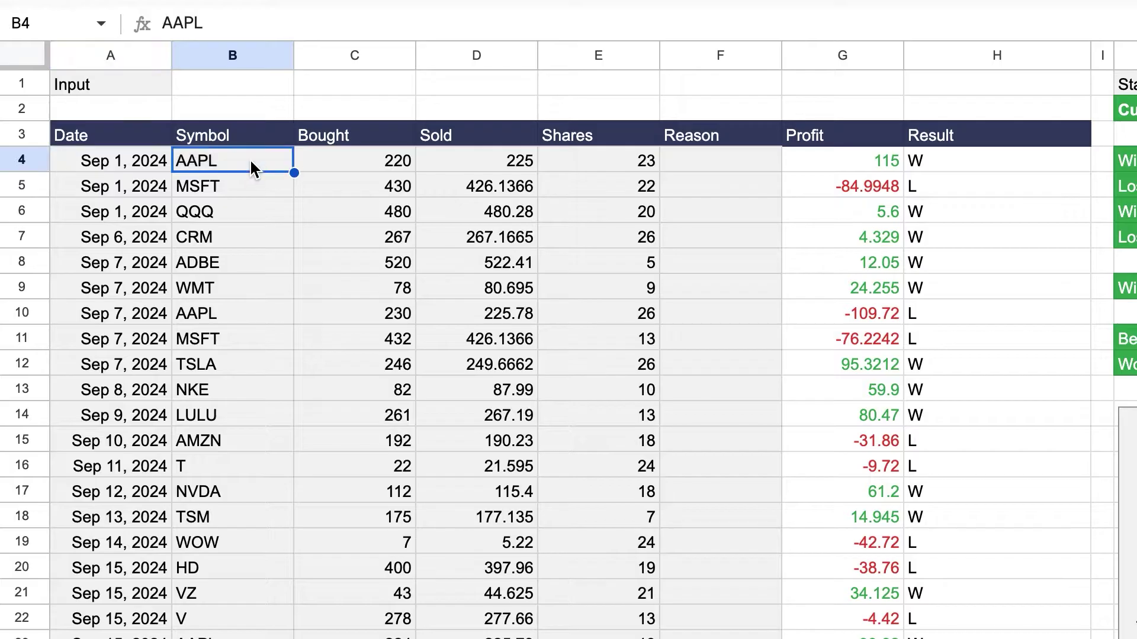
{"action": "type", "text": "SPY"}
{"action": "key", "text": "Tab"}
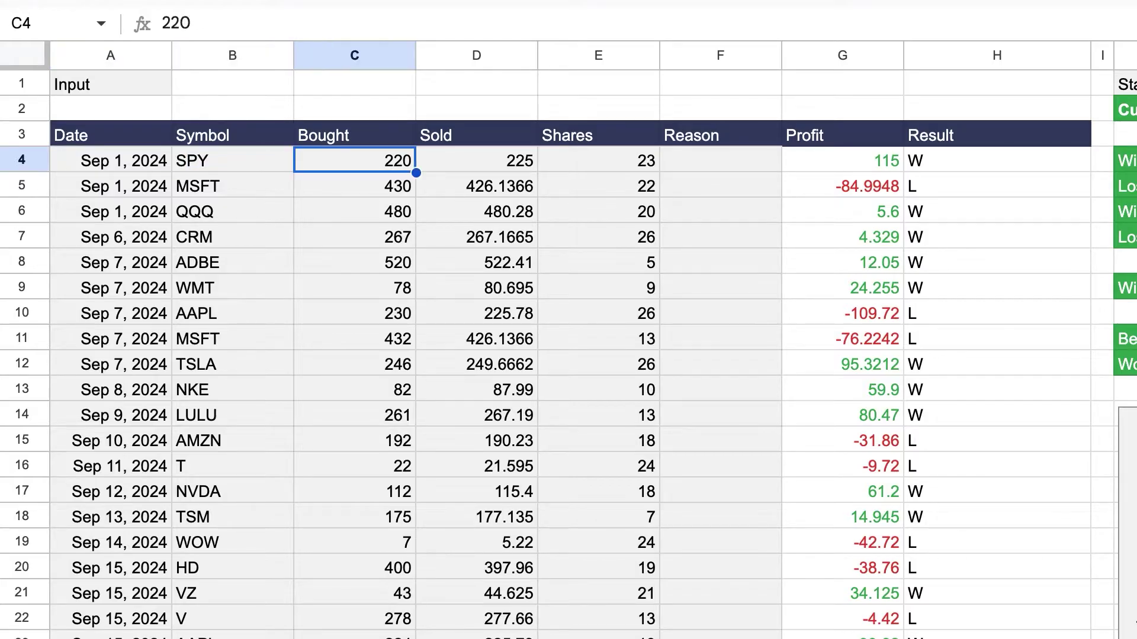
{"action": "type", "text": "300"}
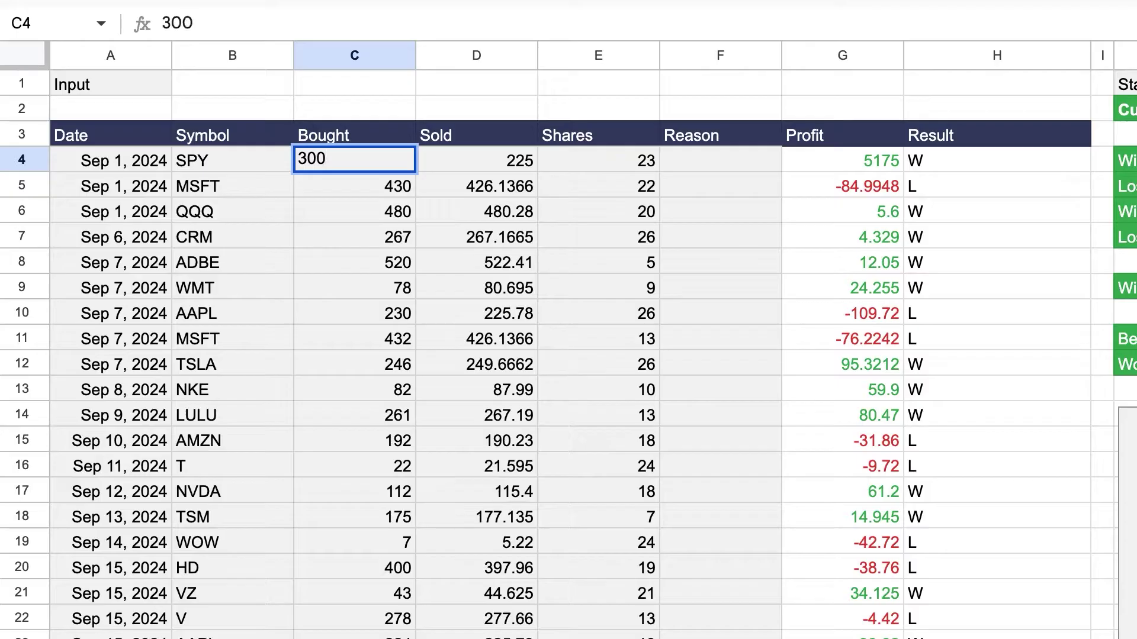
{"action": "key", "text": "Tab"}
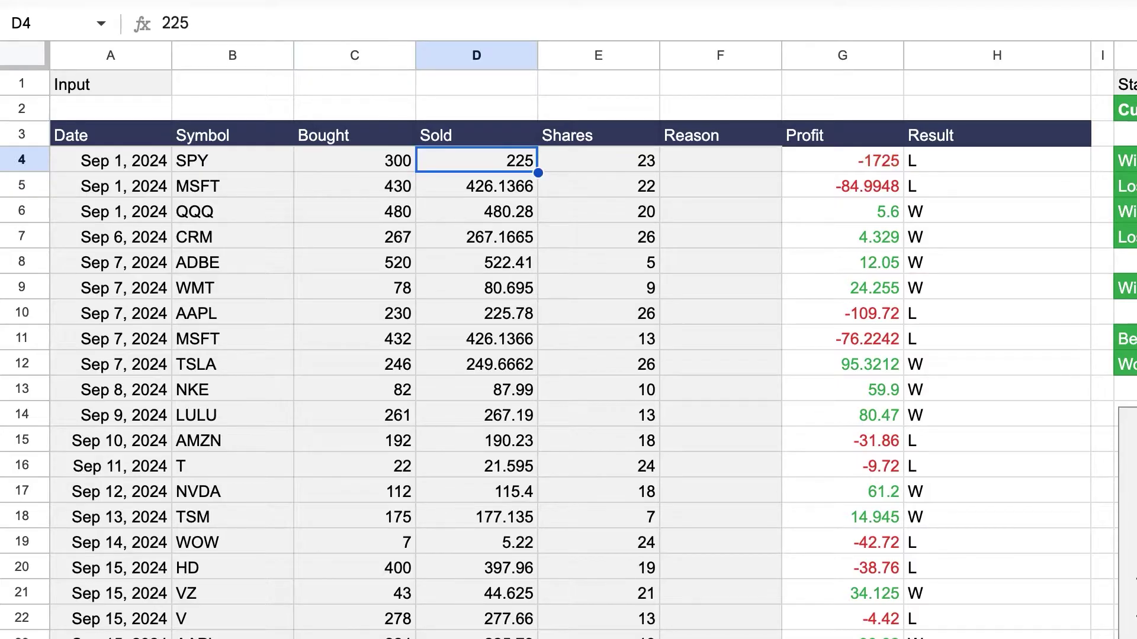
{"action": "type", "text": "325"}
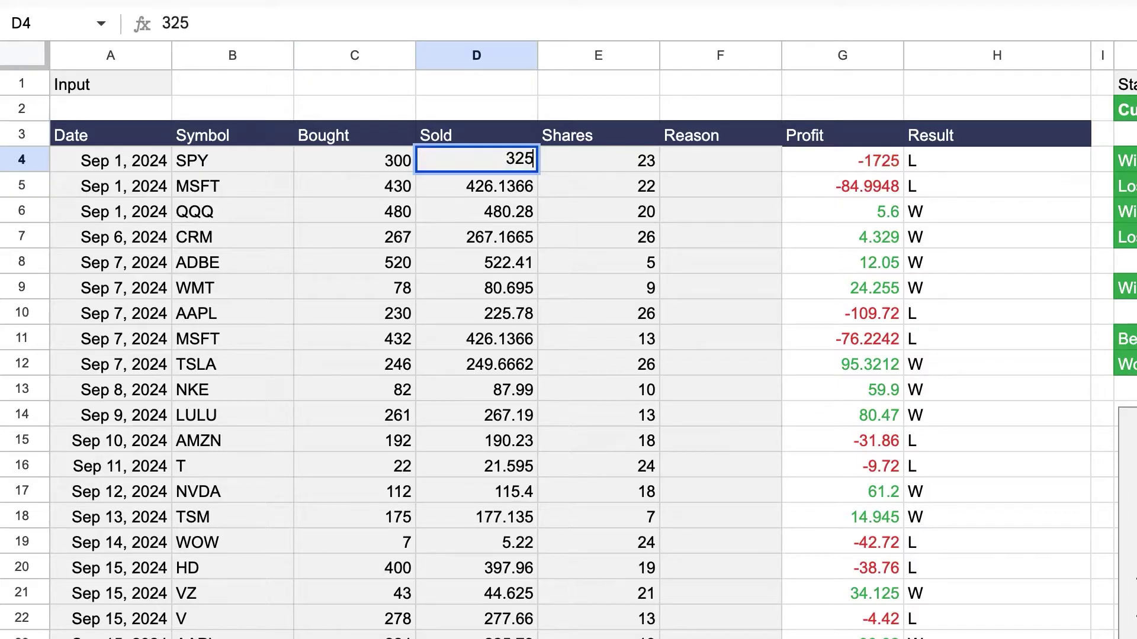
{"action": "key", "text": "Return"}
Examine the profit and result columns, summary figures, Account Balance chart, trade entries and the empty rows below them.
{"action": "left_click", "coordinate": [878, 163]}
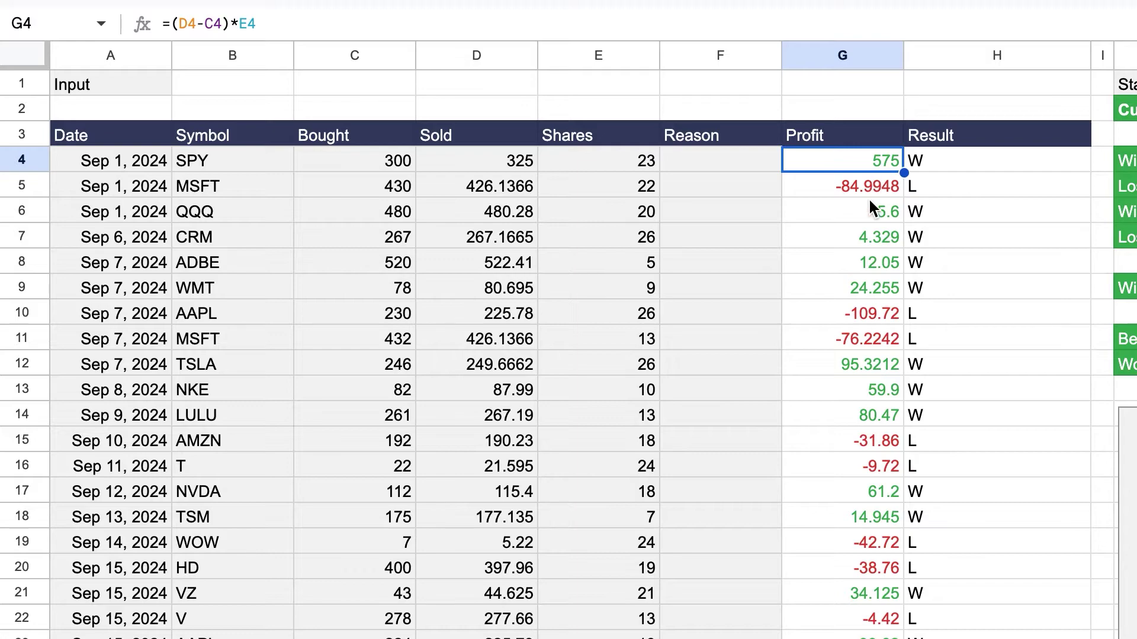
{"action": "left_click_drag", "start_coordinate": [868, 169], "coordinate": [866, 638]}
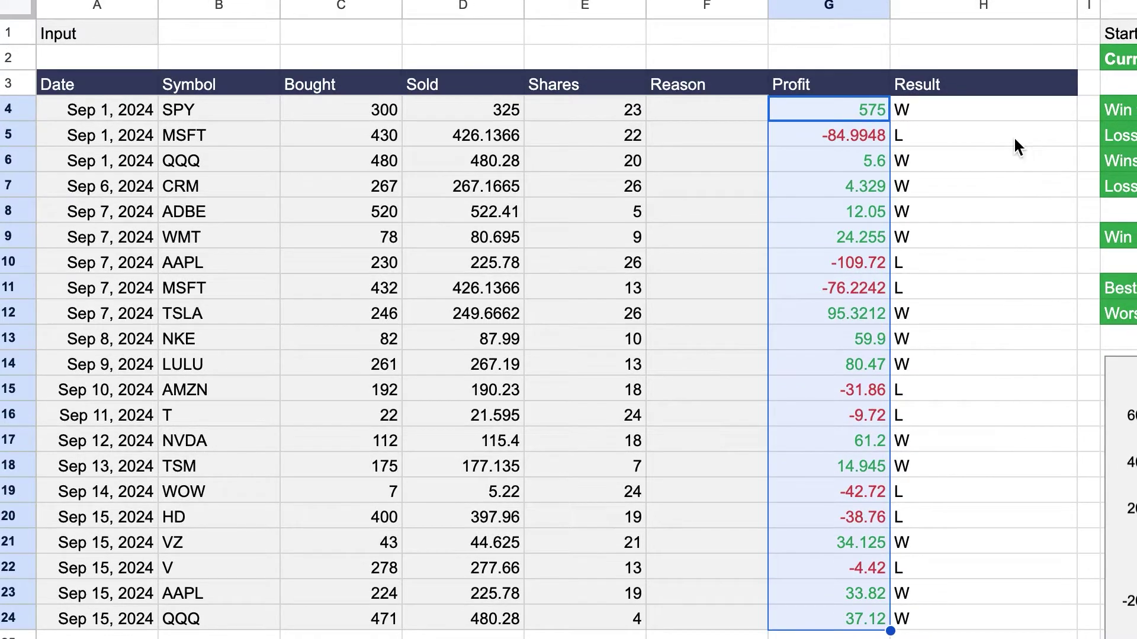
{"action": "left_click_drag", "start_coordinate": [987, 116], "coordinate": [947, 592]}
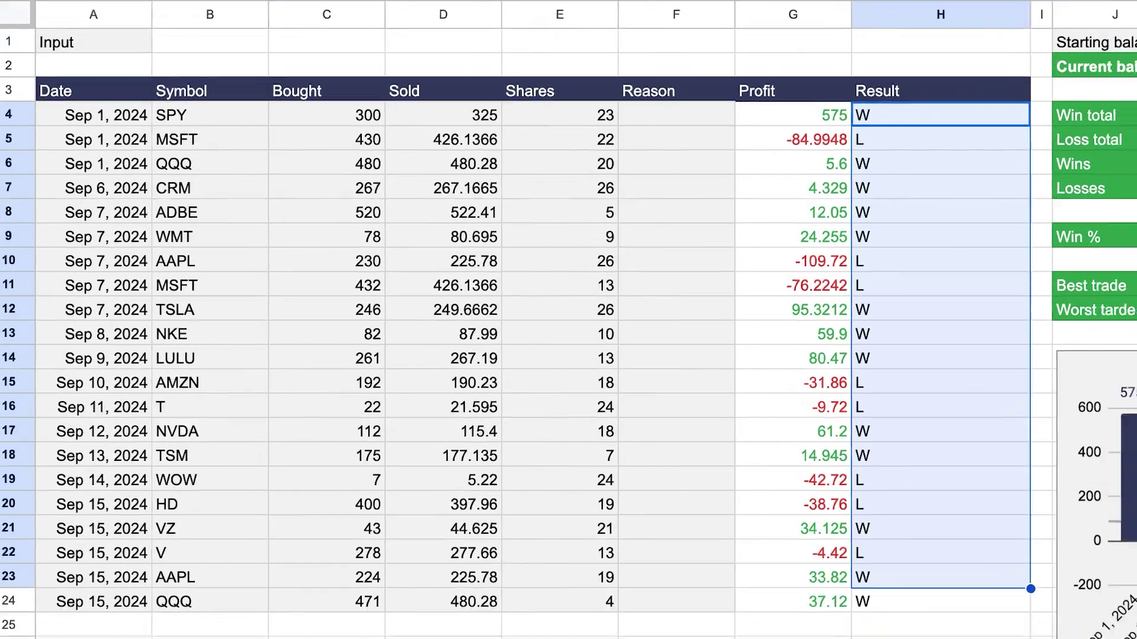
{"action": "left_click_drag", "start_coordinate": [750, 161], "coordinate": [746, 283]}
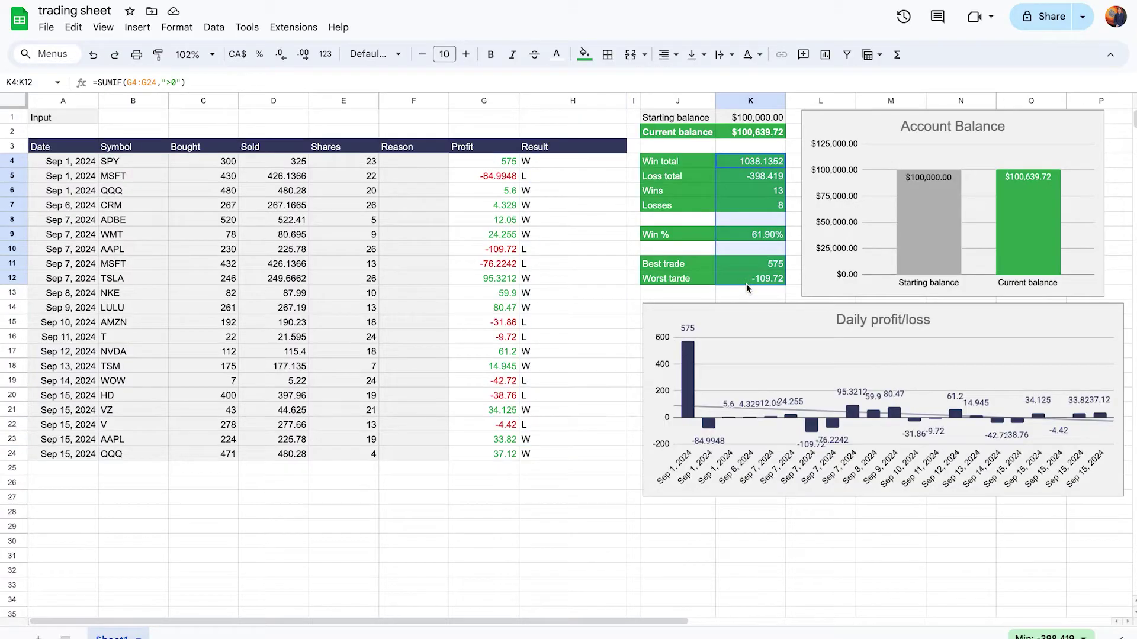
{"action": "left_click", "coordinate": [1017, 197]}
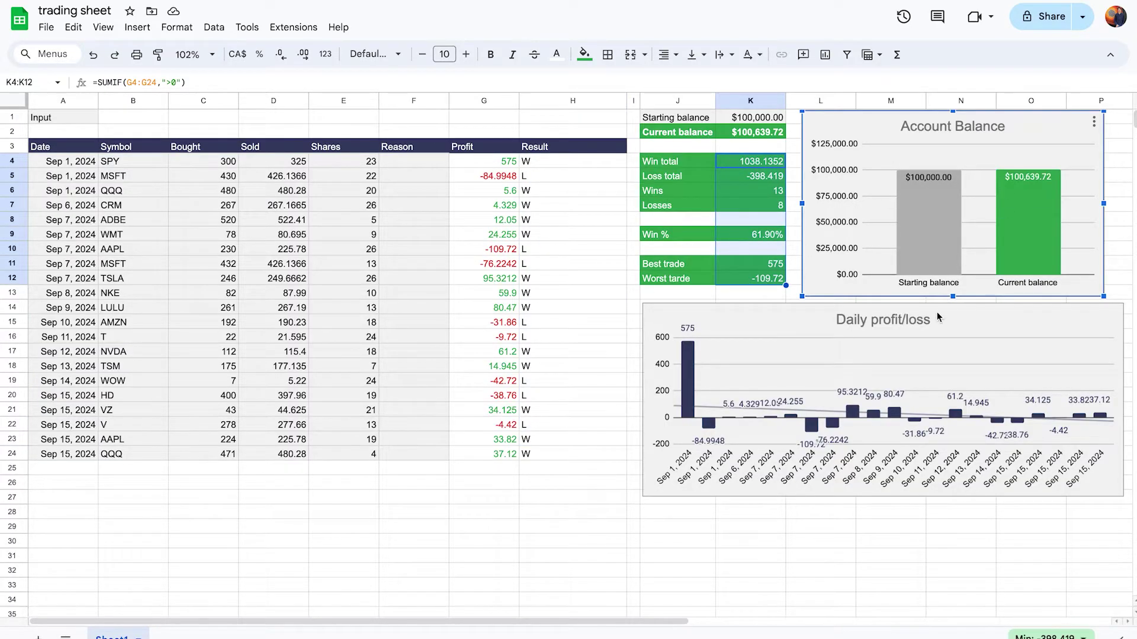
{"action": "left_click", "coordinate": [203, 176]}
{"action": "left_click_drag", "start_coordinate": [65, 162], "coordinate": [446, 456]}
{"action": "left_click_drag", "start_coordinate": [64, 469], "coordinate": [410, 580]}
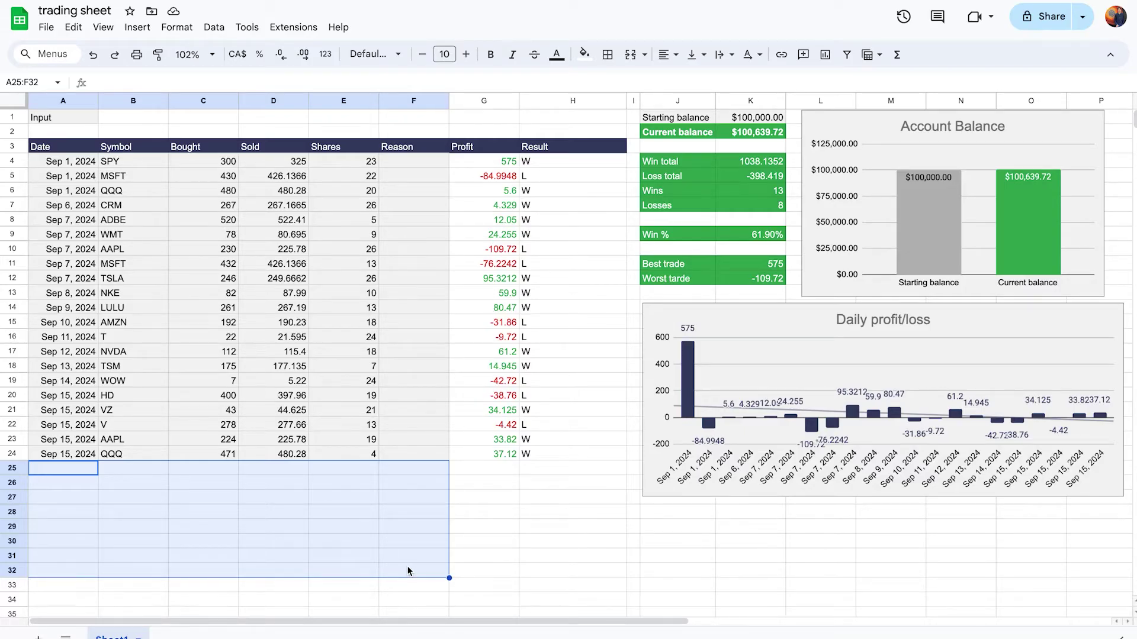
Add a new sheet and enter the label Input in cell A1.
{"action": "key", "text": "shift+F11"}
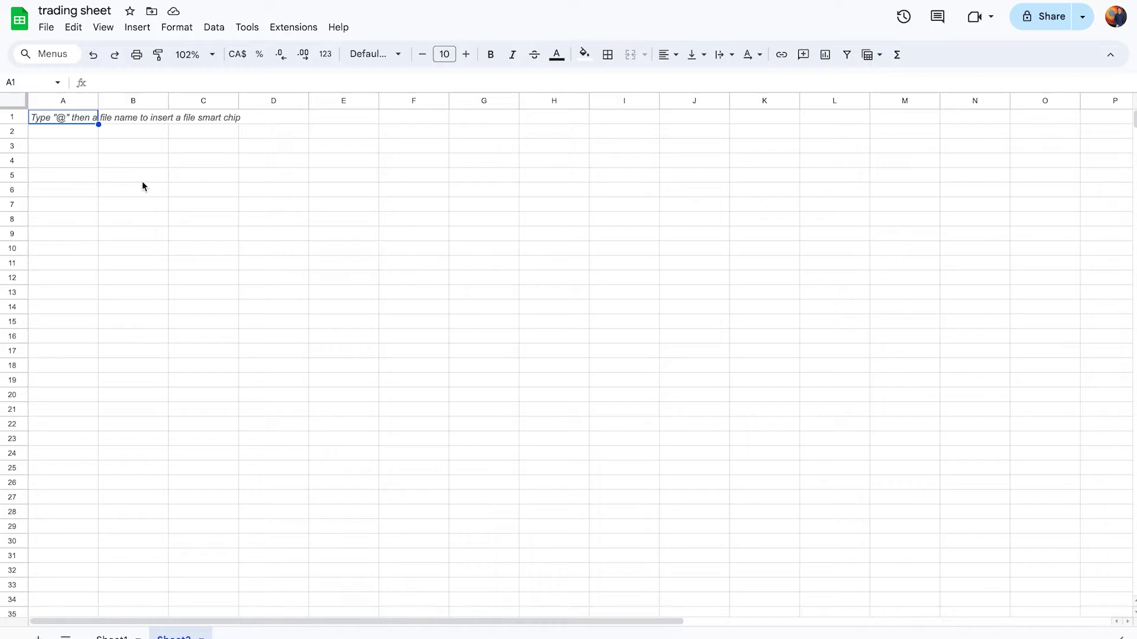
{"action": "type", "text": "Input"}
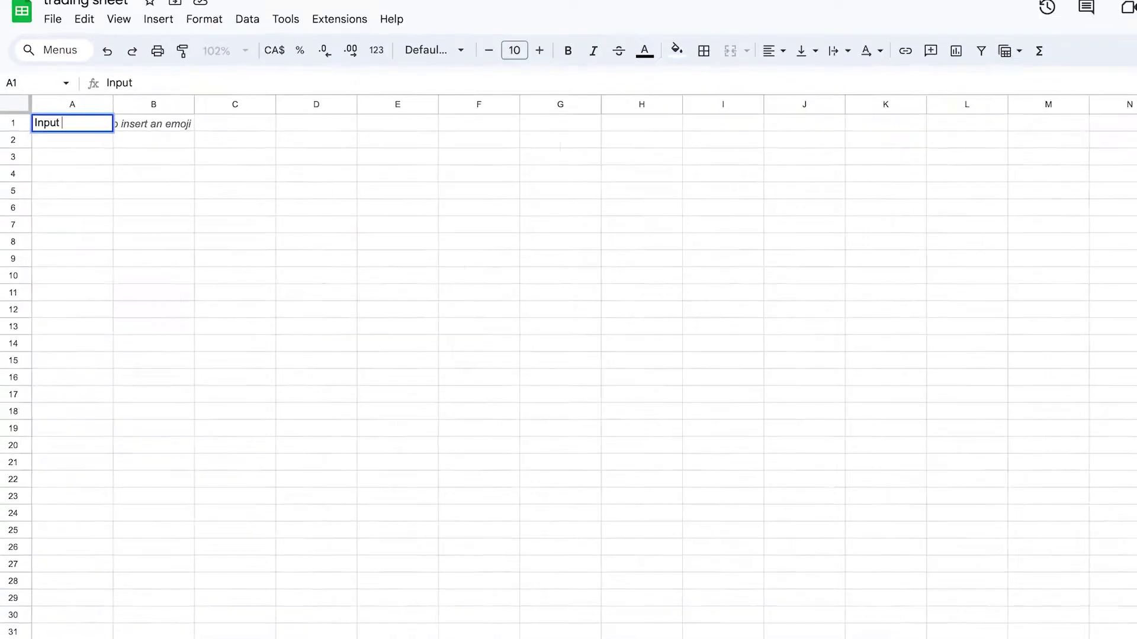
{"action": "key", "text": "BackSpace"}
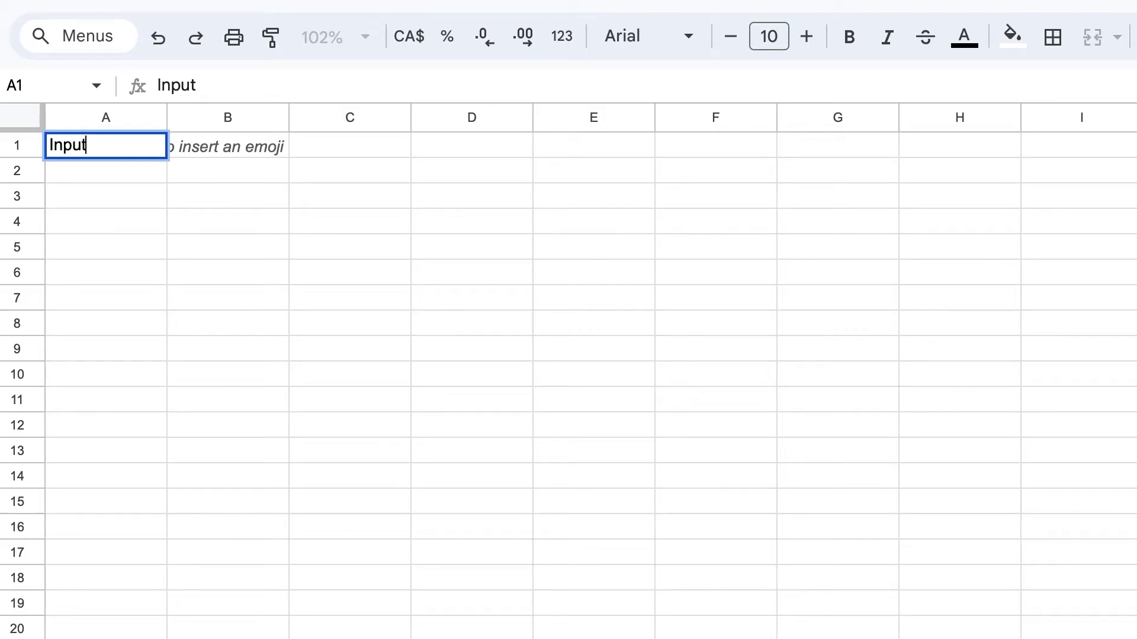
{"action": "key", "text": "Return"}
Enter the column headers Date, Ticker, Bough and Sold in cells A3 to D3.
{"action": "key", "text": "Down"}
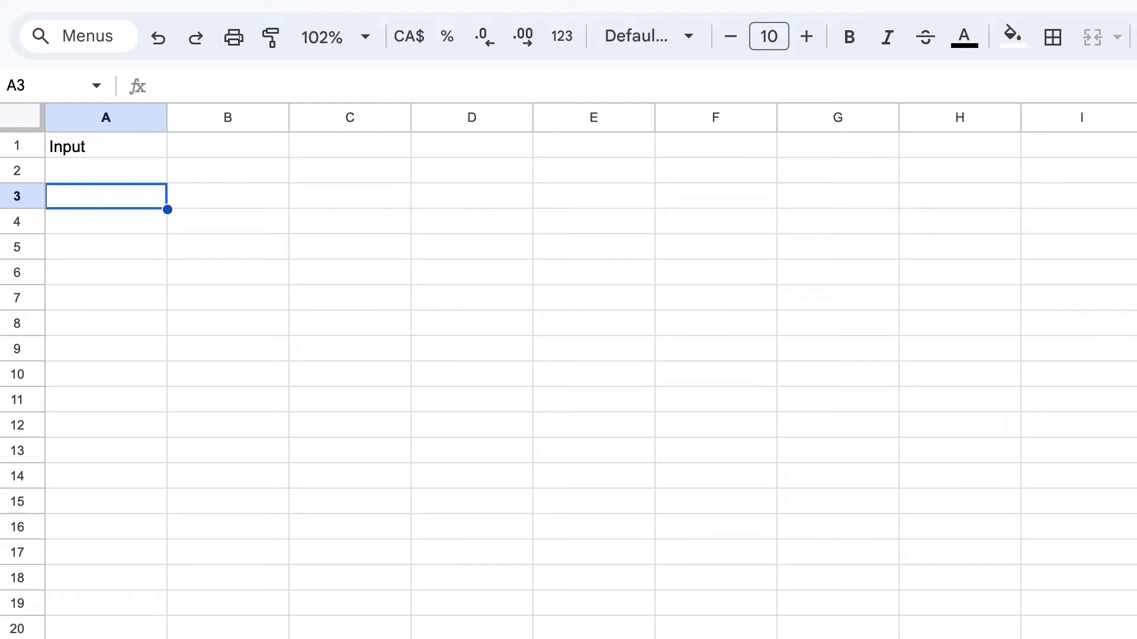
{"action": "type", "text": "Date"}
{"action": "key", "text": "Tab"}
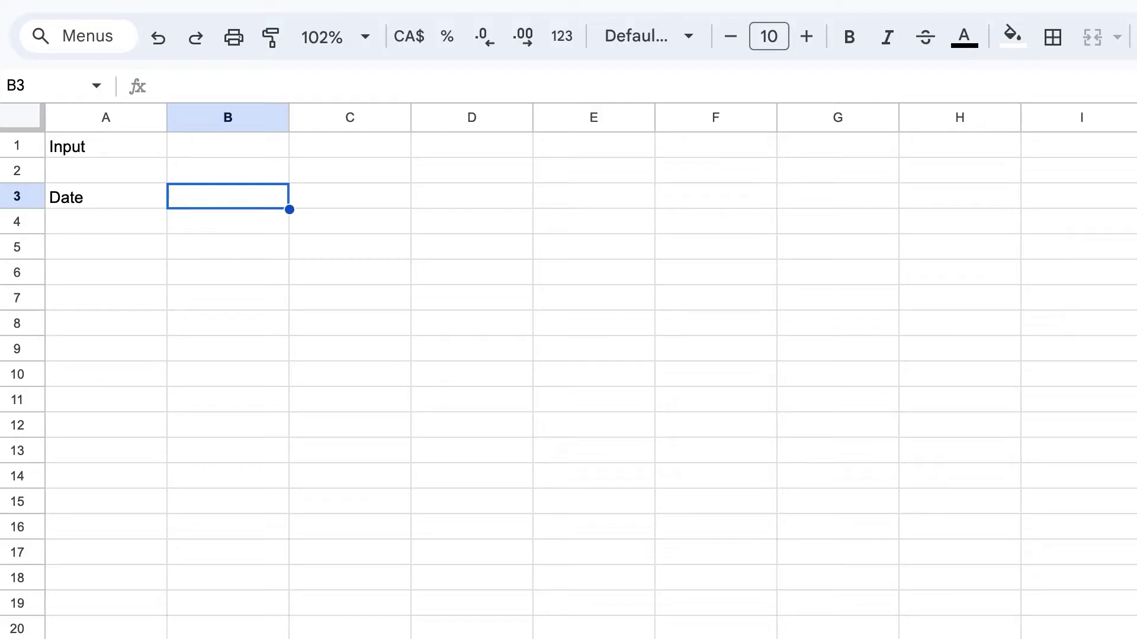
{"action": "left_click", "coordinate": [106, 196]}
{"action": "left_click", "coordinate": [228, 196]}
{"action": "type", "text": "Ticker"}
{"action": "key", "text": "Tab"}
{"action": "type", "text": "Bouf"}
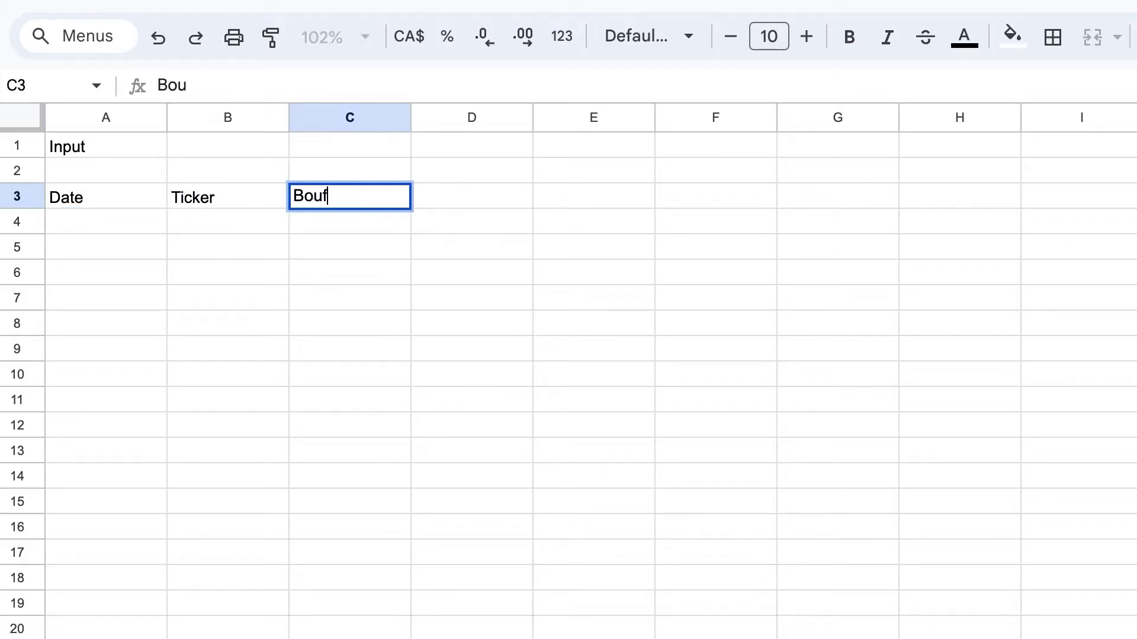
{"action": "key", "text": "BackSpace"}
{"action": "type", "text": "gh"}
{"action": "key", "text": "Tab"}
{"action": "type", "text": "Sold"}
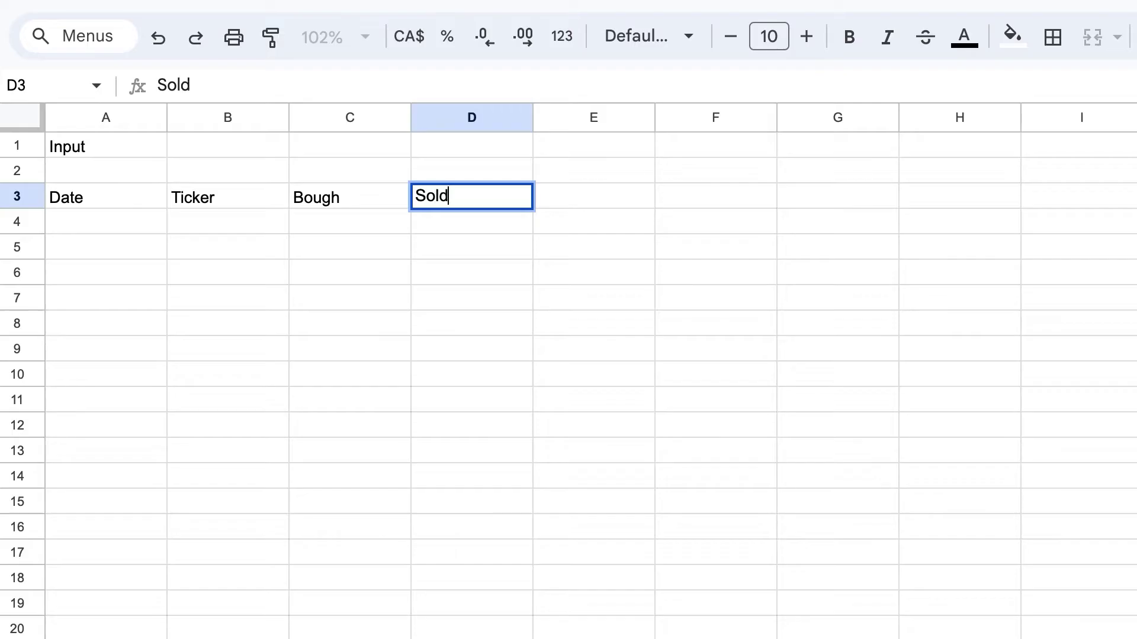
Add the column headers Shares in E3 and Reason in F3.
{"action": "left_click", "coordinate": [613, 195]}
{"action": "type", "text": "Sha"}
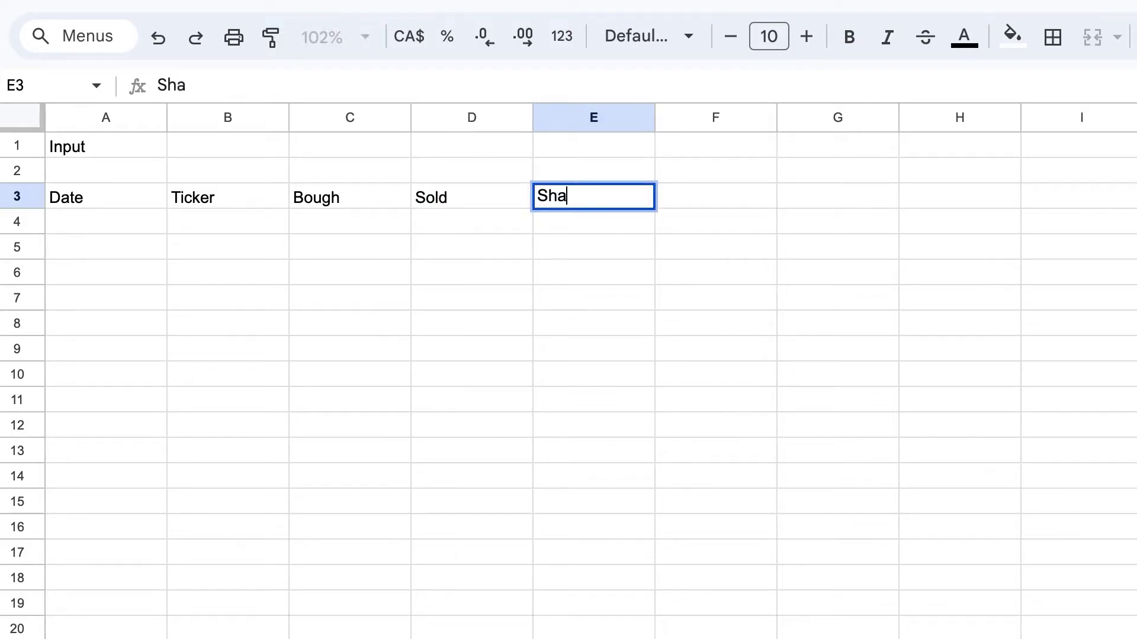
{"action": "key", "text": "BackSpace"}
{"action": "type", "text": "ares"}
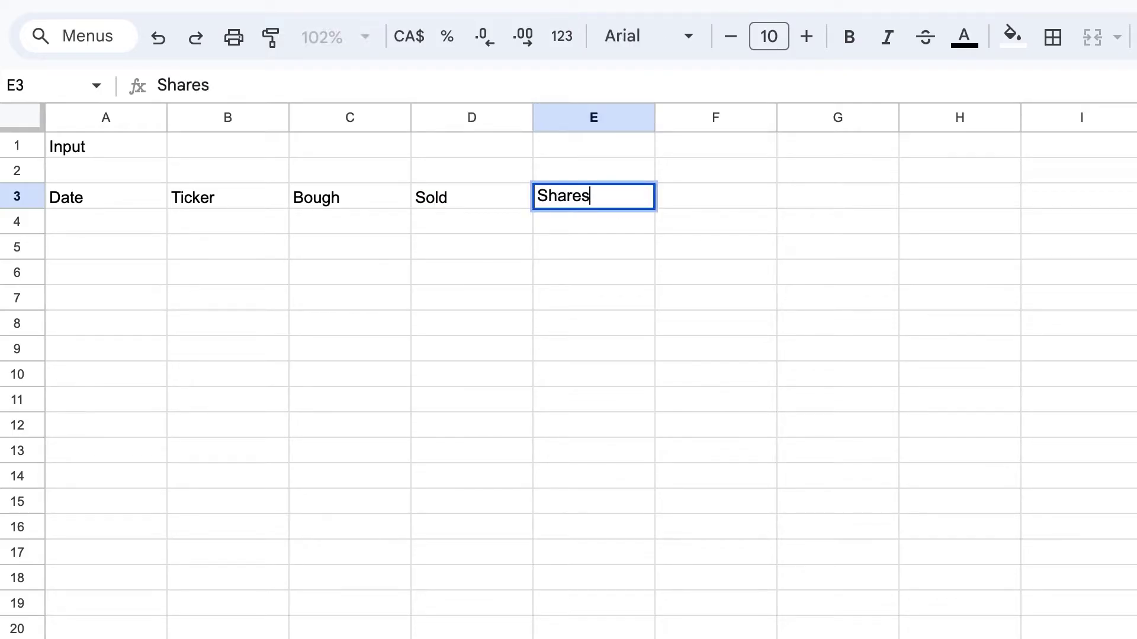
{"action": "key", "text": "Tab"}
{"action": "type", "text": "Reason"}
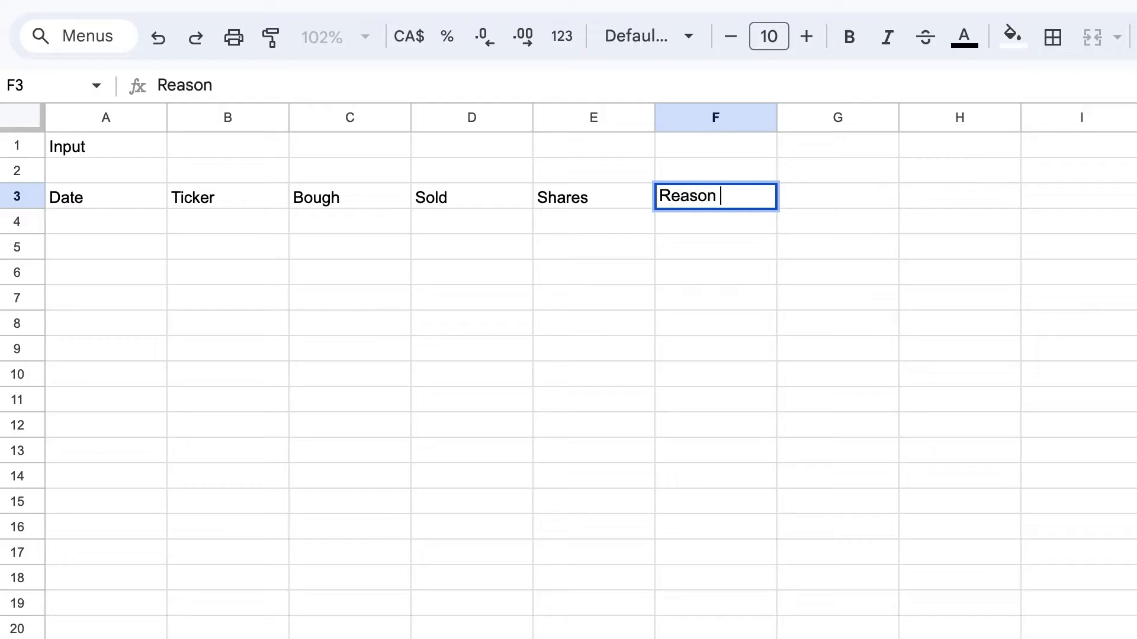
{"action": "key", "text": "Return"}
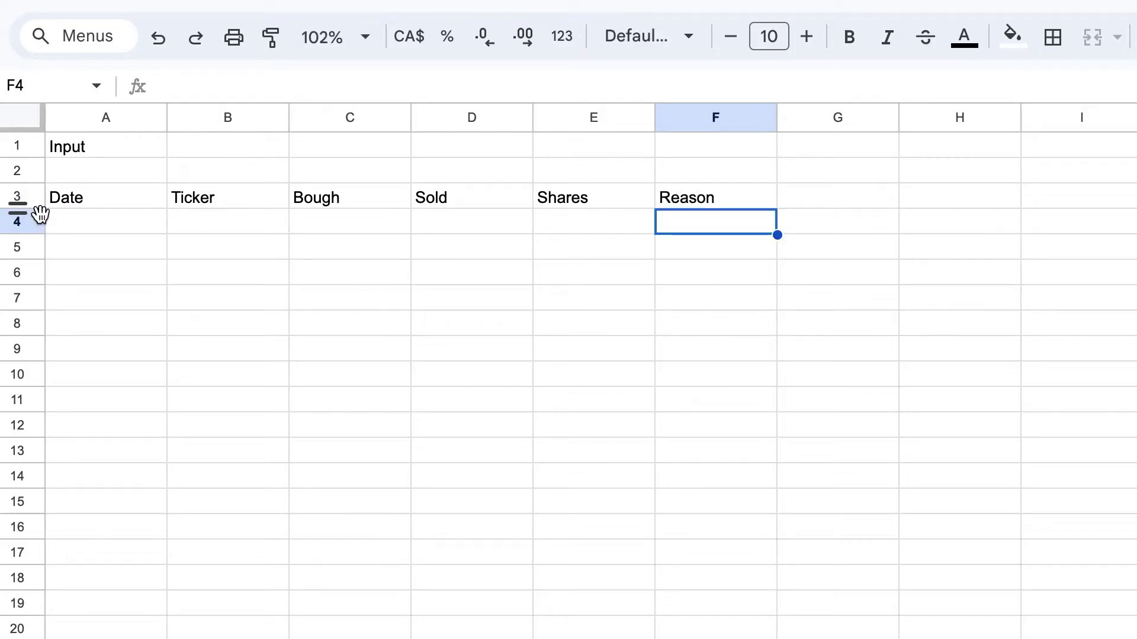
Fill the header row A3:F3 with the custom dark navy color.
{"action": "left_click", "coordinate": [77, 202]}
{"action": "left_click_drag", "start_coordinate": [167, 197], "coordinate": [671, 205]}
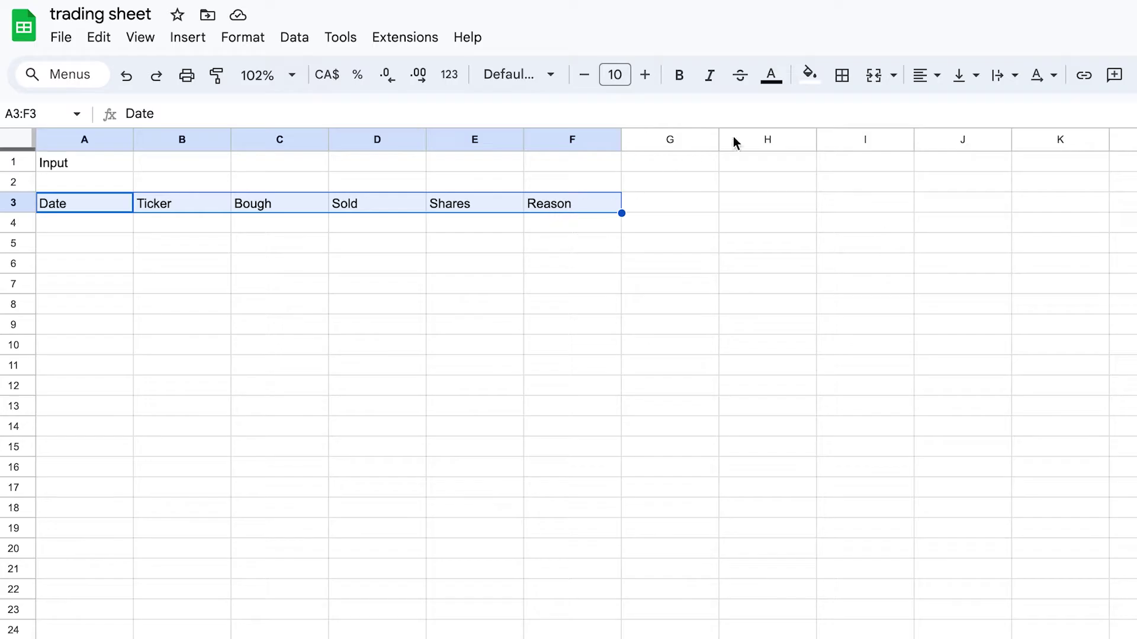
{"action": "left_click", "coordinate": [811, 78]}
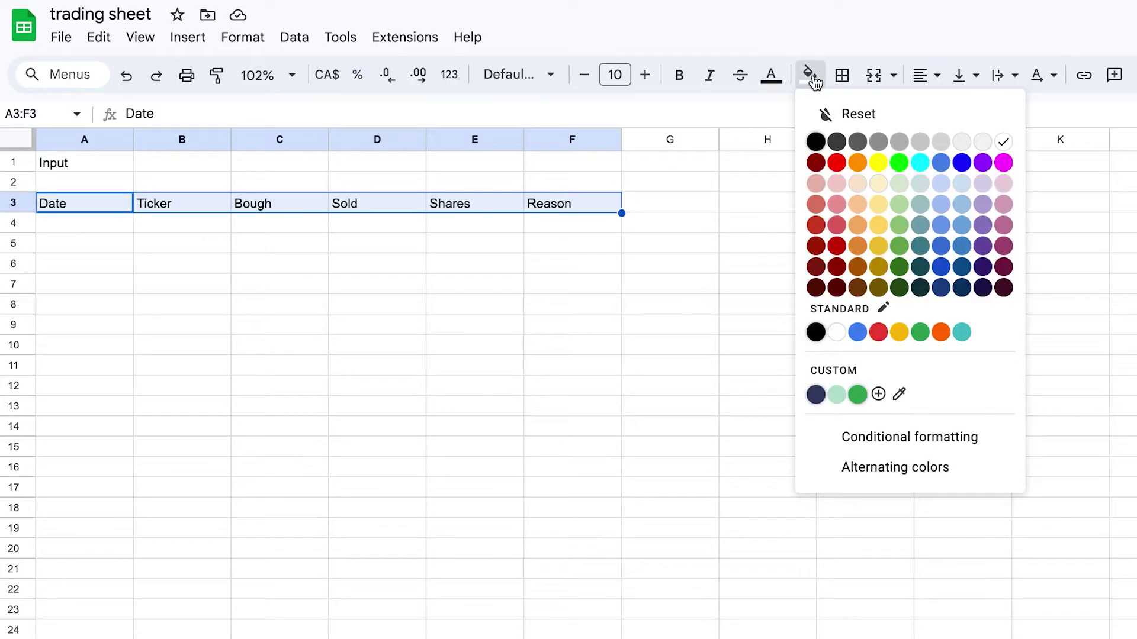
{"action": "left_click", "coordinate": [816, 395]}
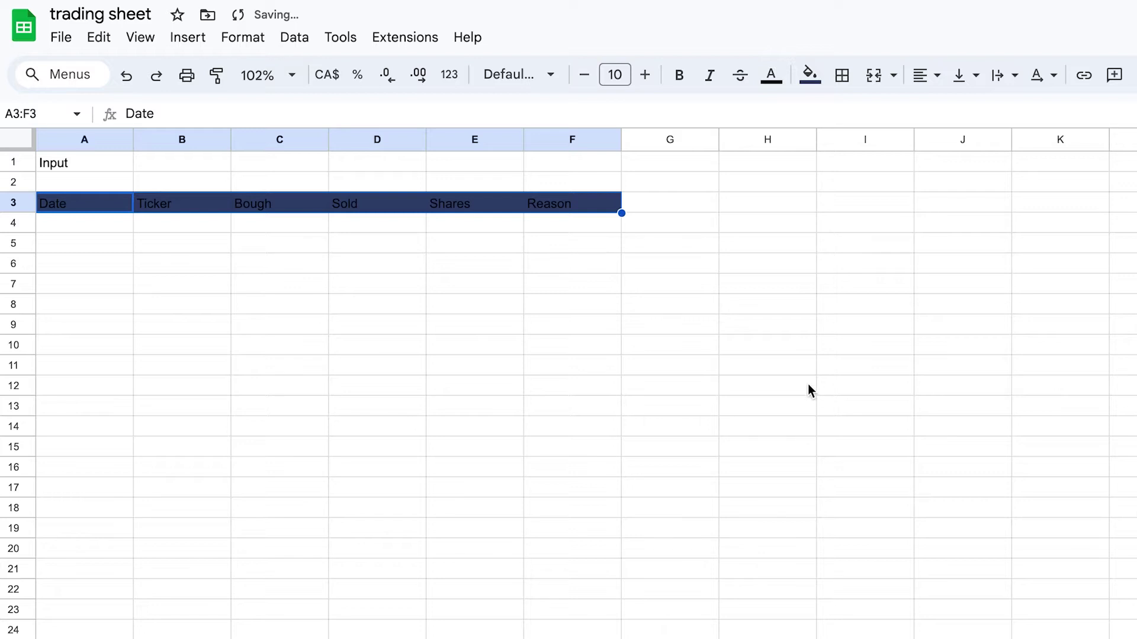
Set the text color of the header row A3:F3 to white.
{"action": "left_click", "coordinate": [771, 75]}
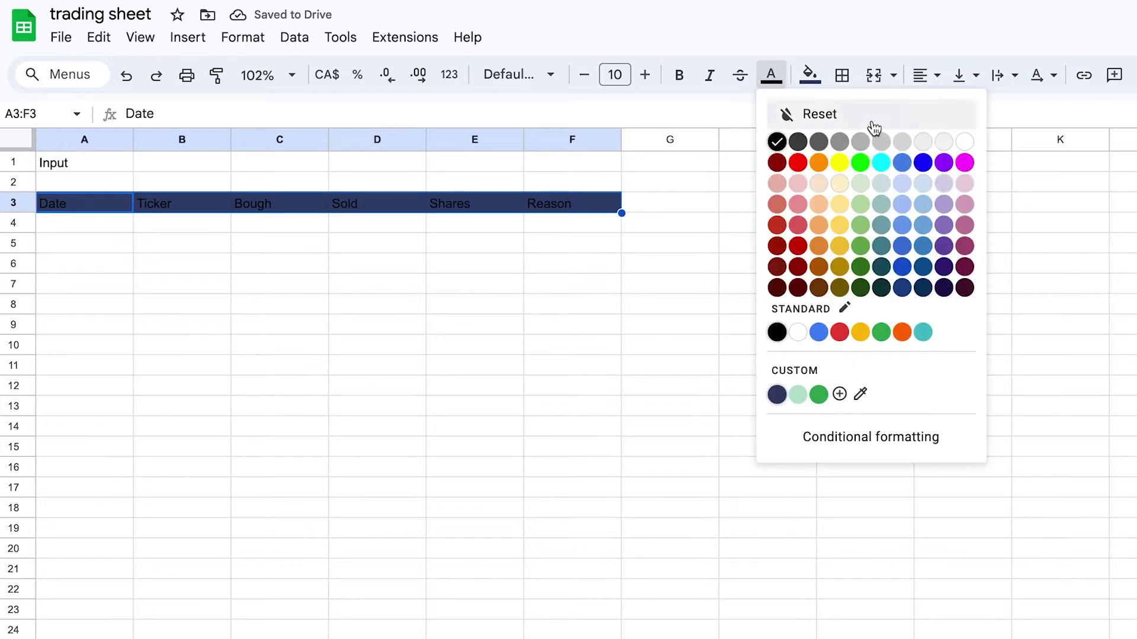
{"action": "left_click", "coordinate": [963, 143]}
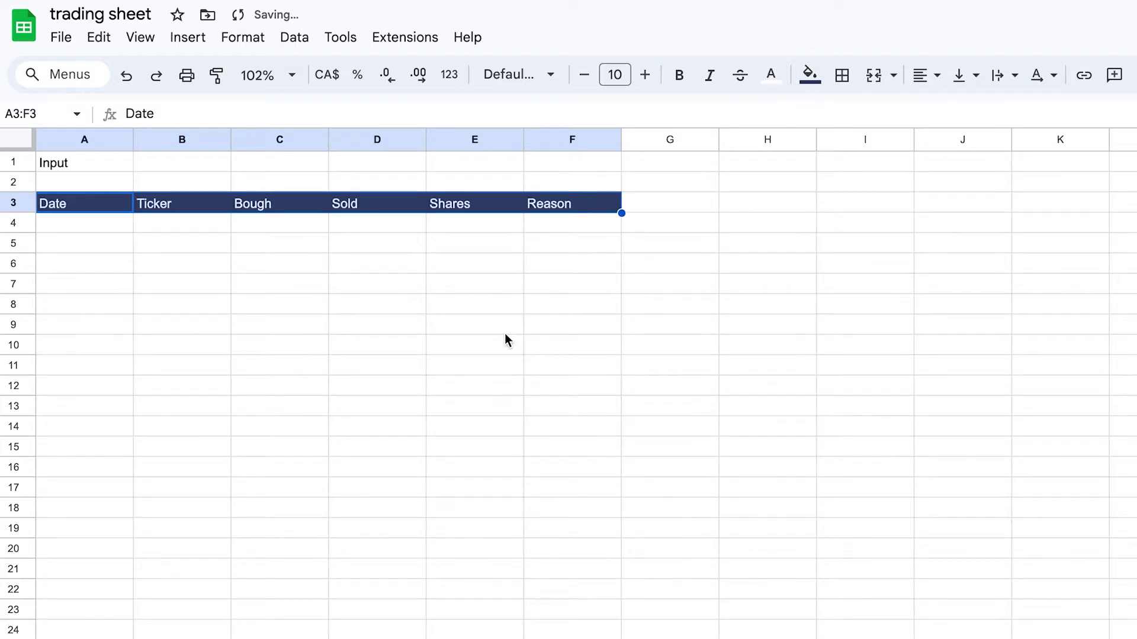
{"action": "left_click", "coordinate": [279, 257]}
{"action": "left_click_drag", "start_coordinate": [73, 207], "coordinate": [558, 203]}
{"action": "left_click", "coordinate": [531, 244]}
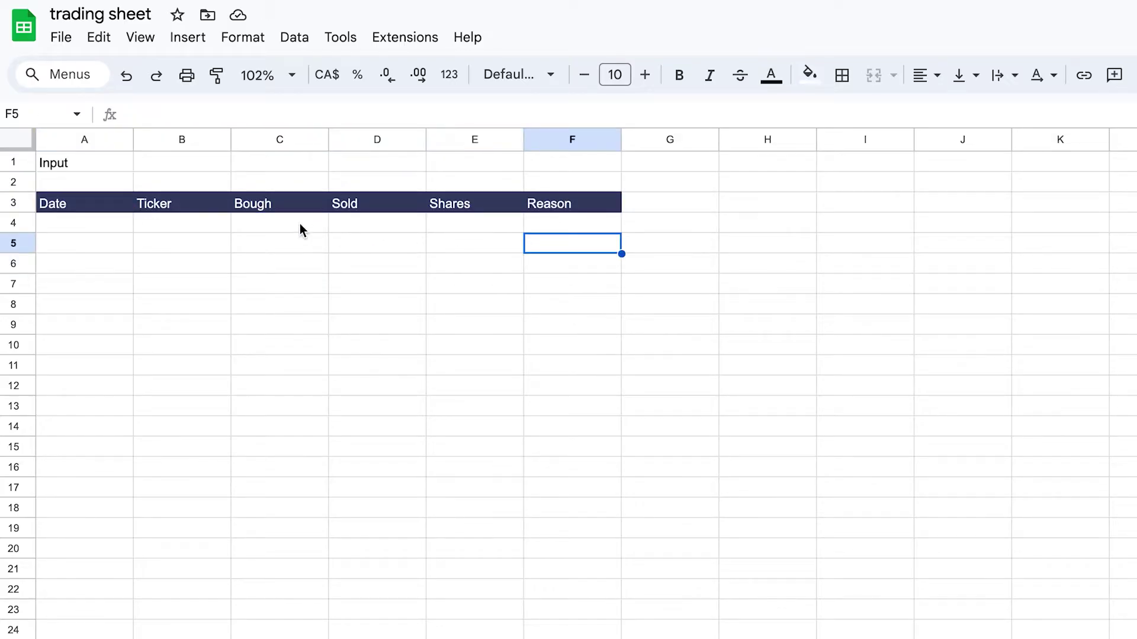
Fill the Input label cell A1 with a light gray color.
{"action": "left_click", "coordinate": [94, 164]}
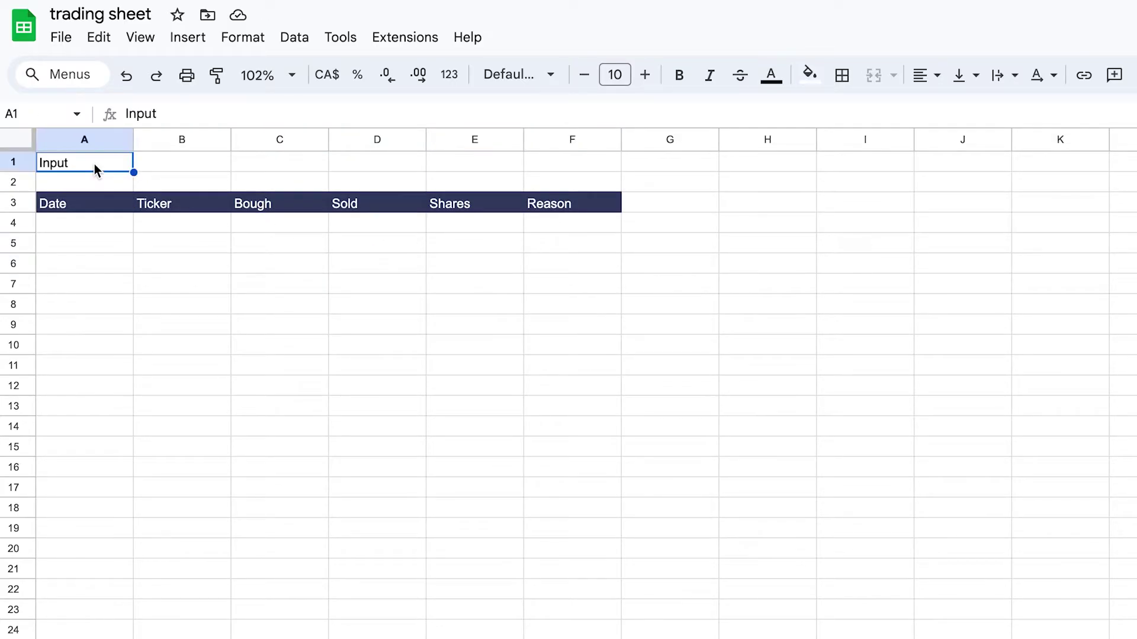
{"action": "left_click", "coordinate": [810, 76]}
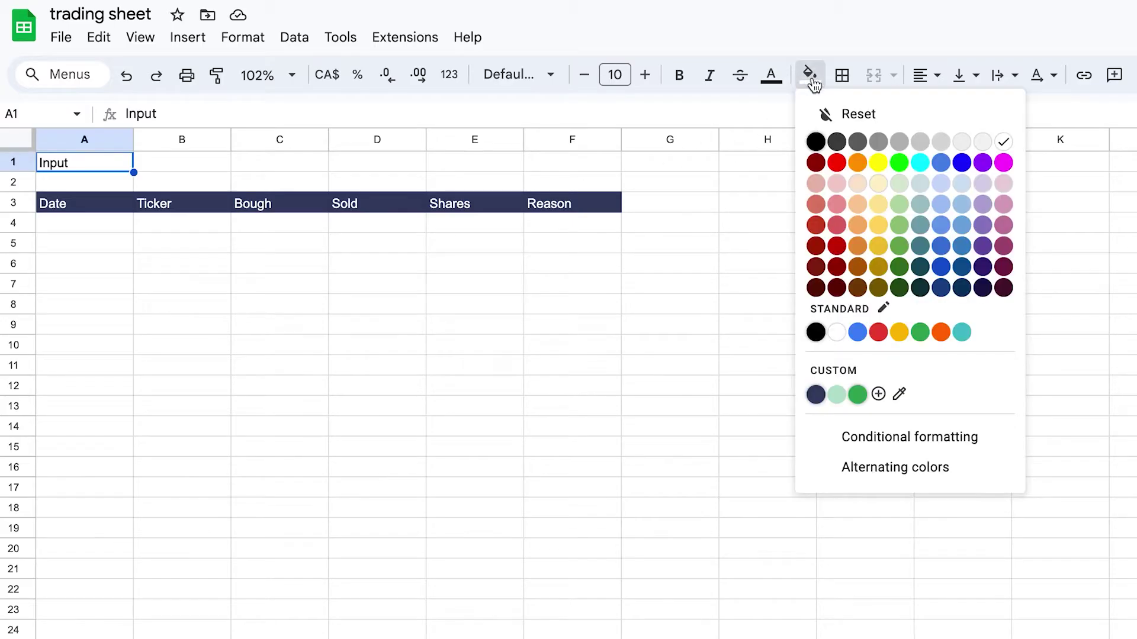
{"action": "left_click", "coordinate": [983, 143]}
{"action": "left_click", "coordinate": [732, 309]}
Fill the input area A4:F66 below the headers with the same light gray color as the Input label.
{"action": "left_click_drag", "start_coordinate": [80, 221], "coordinate": [563, 638]}
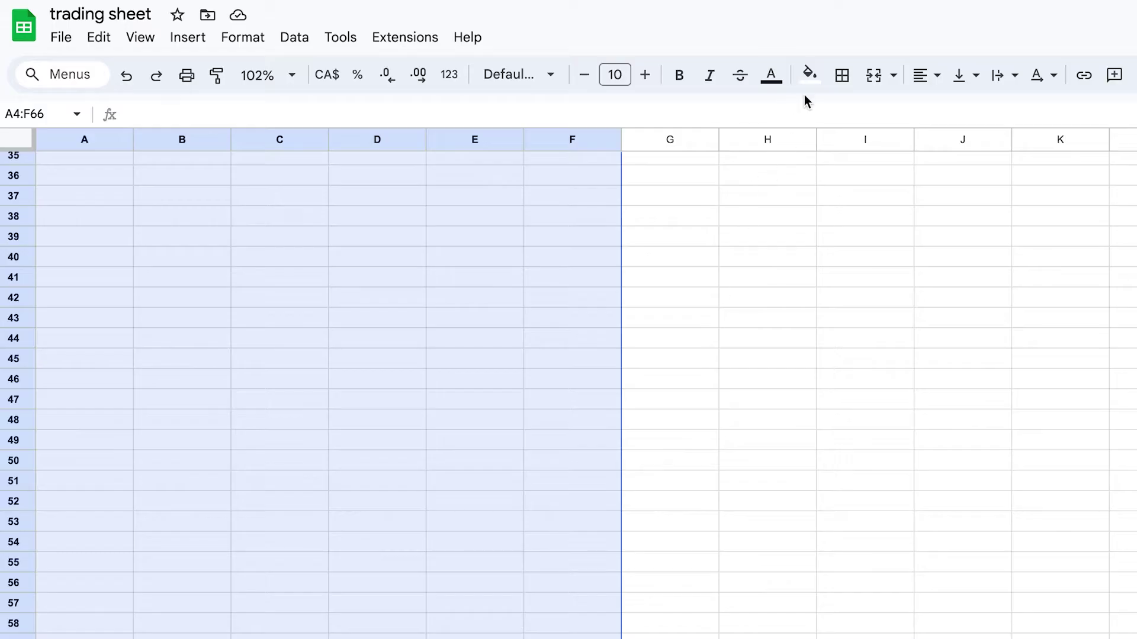
{"action": "left_click", "coordinate": [810, 74]}
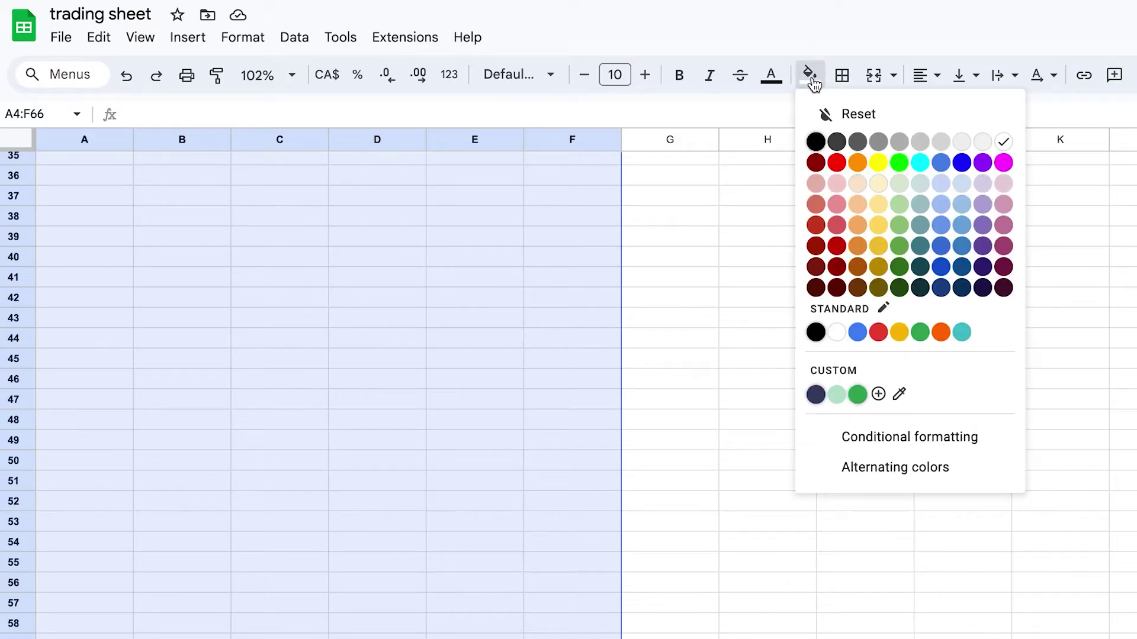
{"action": "left_click", "coordinate": [983, 145]}
{"action": "scroll", "coordinate": [313, 324], "scroll_direction": "up", "scroll_amount": 10}
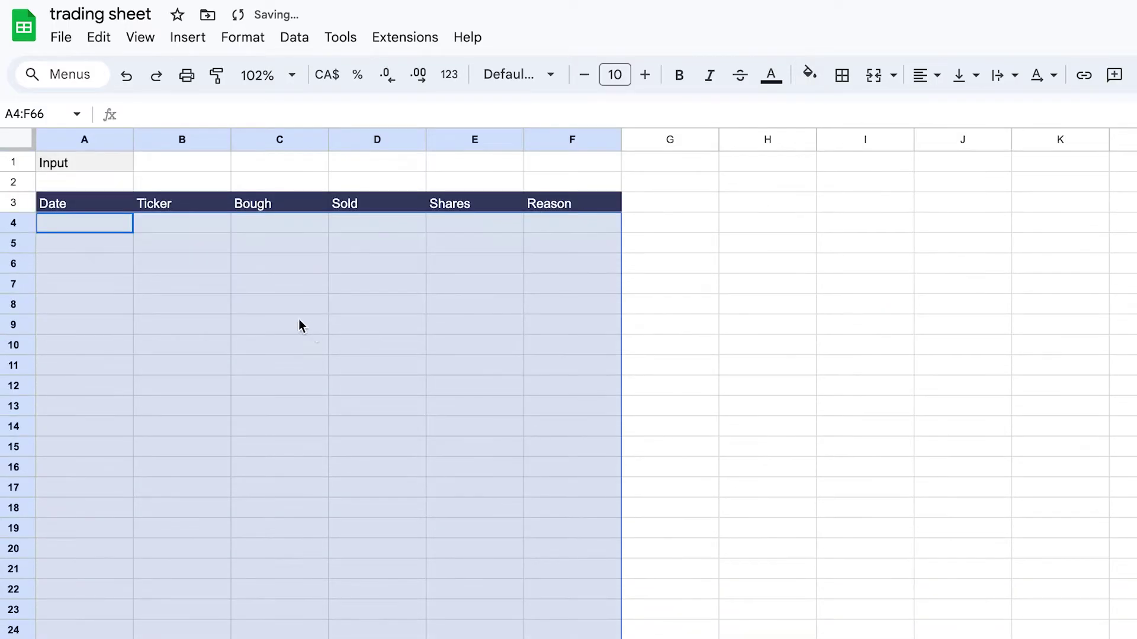
{"action": "left_click", "coordinate": [298, 325]}
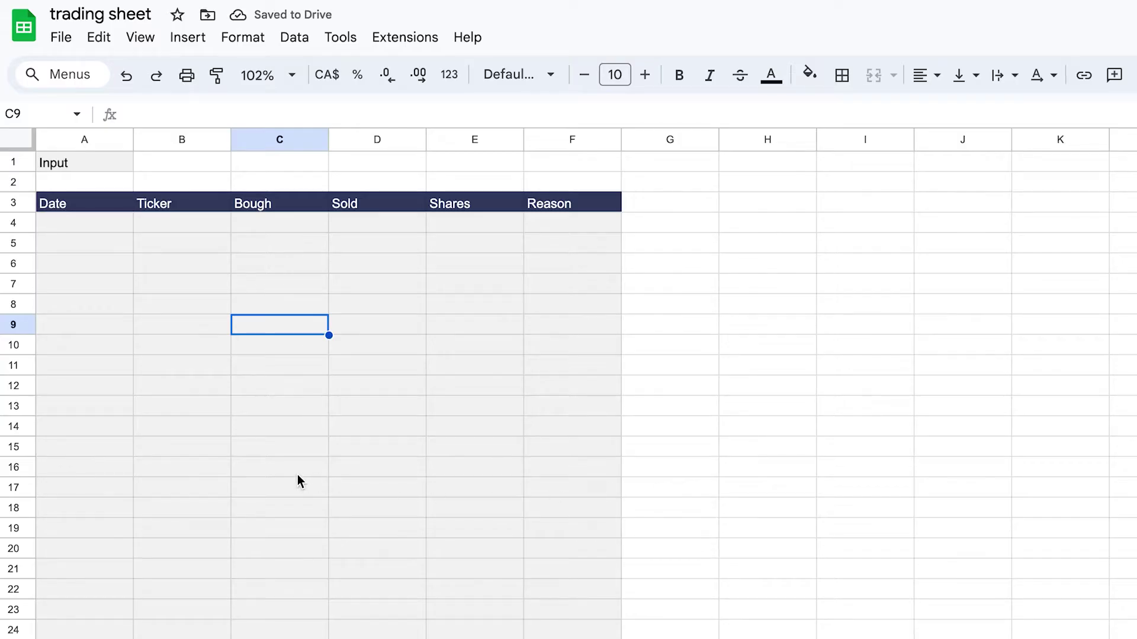
Correct the column header in C3 to Bought.
{"action": "left_click", "coordinate": [91, 227]}
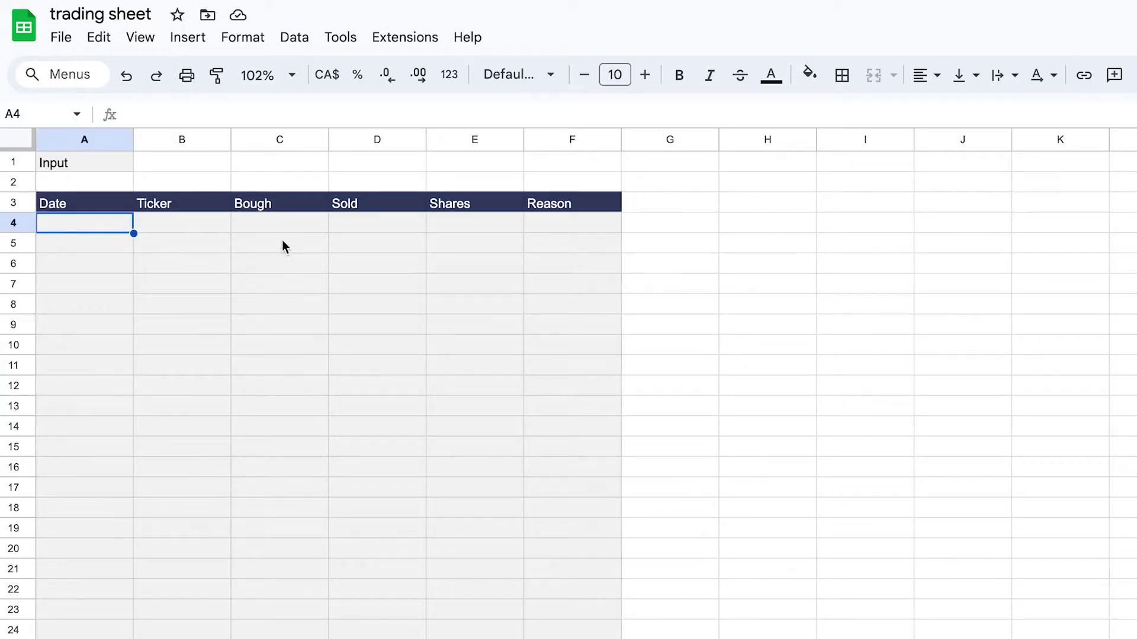
{"action": "left_click", "coordinate": [289, 206]}
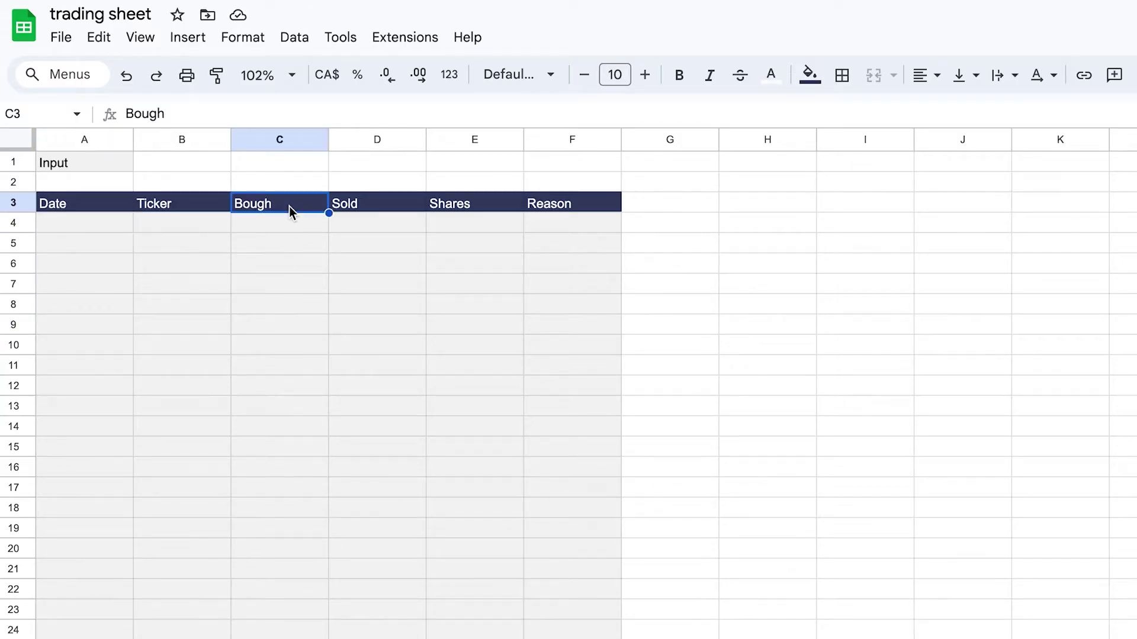
{"action": "left_click", "coordinate": [198, 113]}
{"action": "type", "text": "t"}
{"action": "key", "text": "Return"}
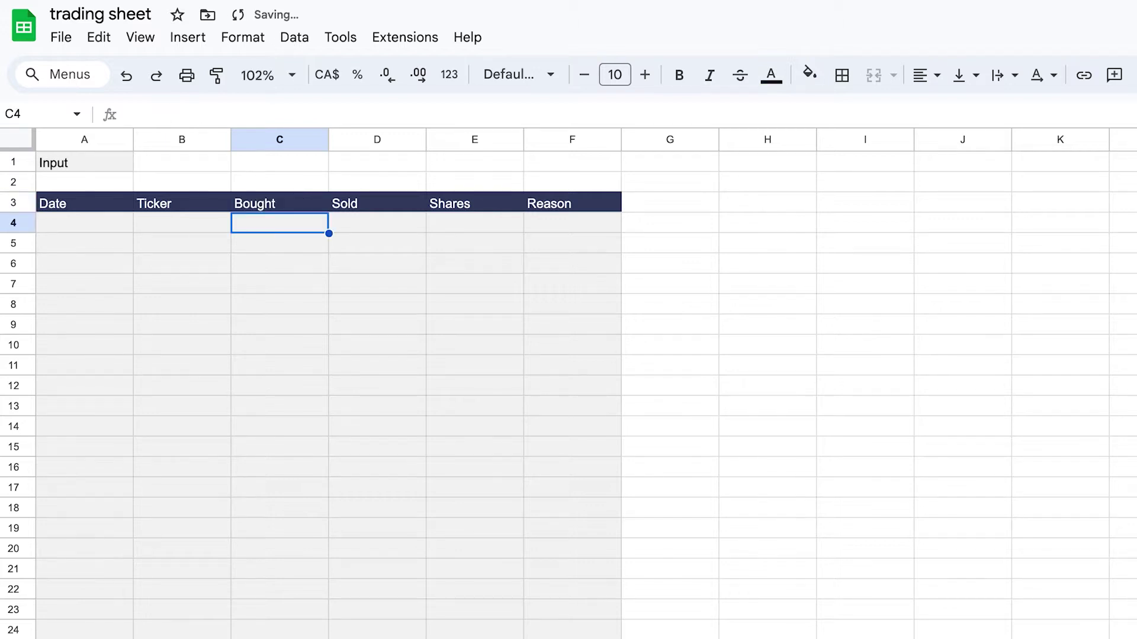
Enter the trade date Sep 4, 2024 in cell A4 under the Date header.
{"action": "key", "text": "Left"}
{"action": "key", "text": "Right"}
{"action": "key", "text": "Right"}
{"action": "key", "text": "Right"}
{"action": "key", "text": "Left"}
{"action": "key", "text": "Left"}
{"action": "key", "text": "Left"}
{"action": "key", "text": "Left"}
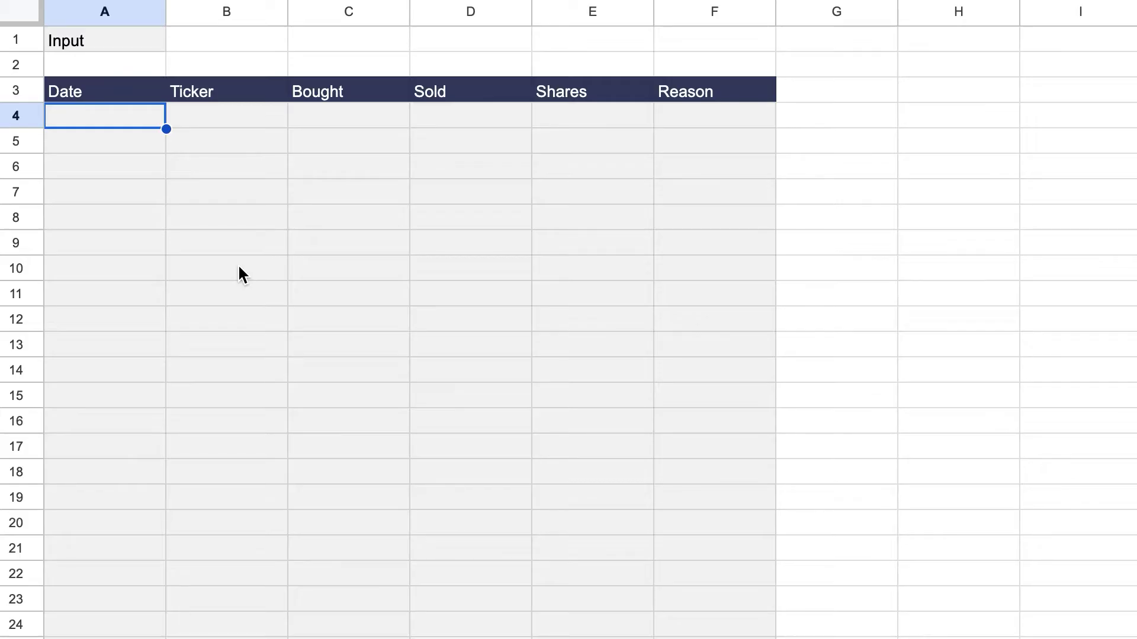
{"action": "type", "text": "Sep"}
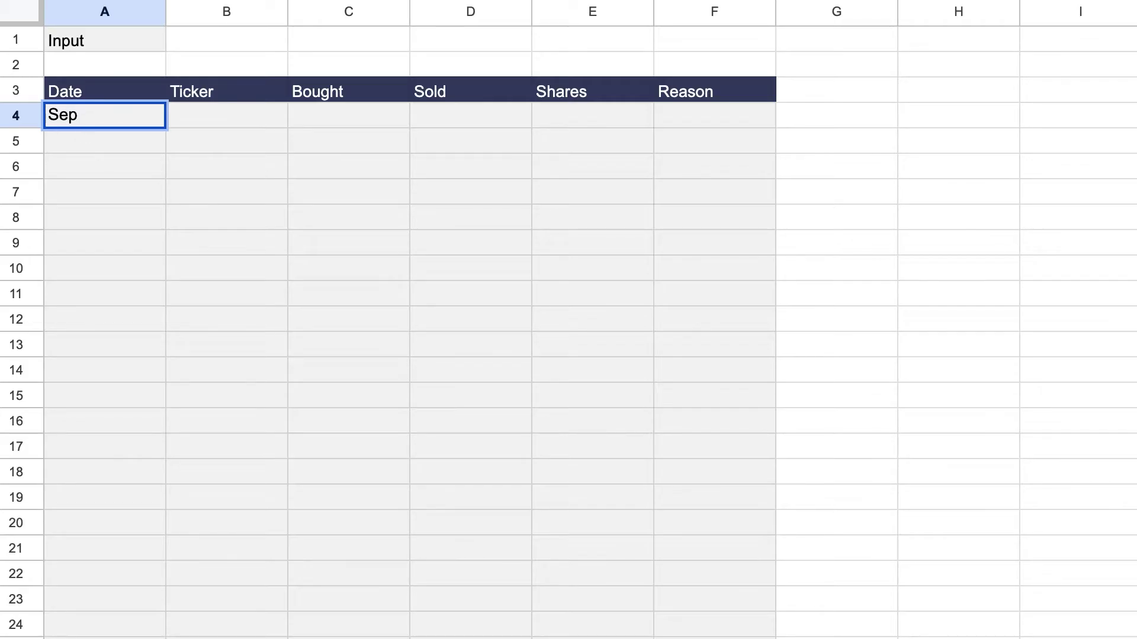
{"action": "type", "text": " 4, 2024"}
{"action": "key", "text": "Return"}
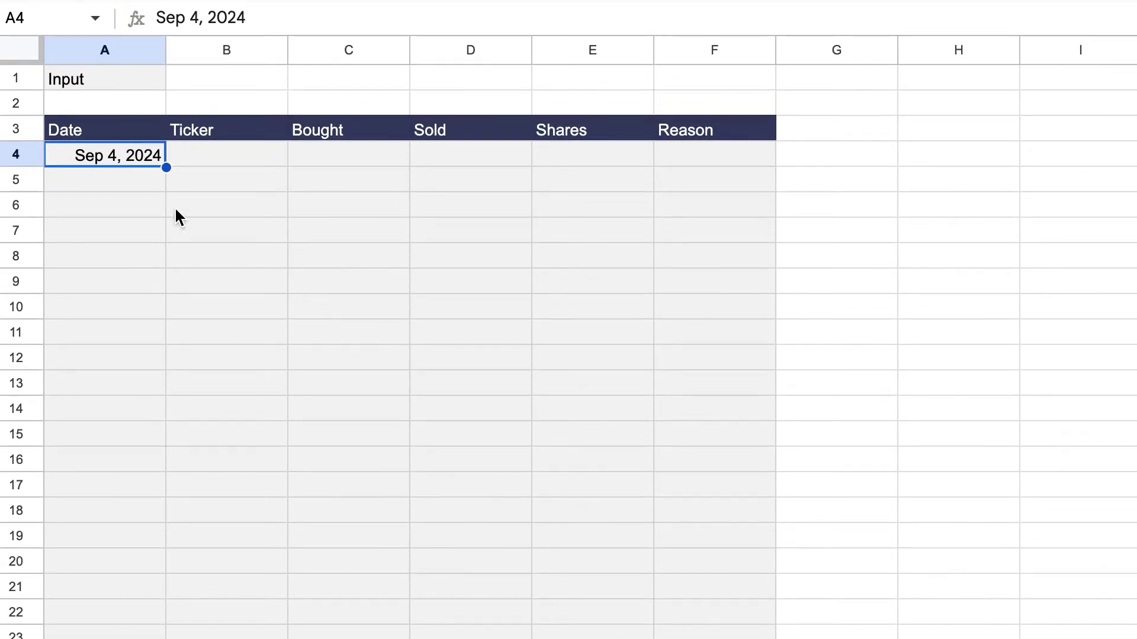
Try the next-day formula =A4+1 in cell A5 and clear the cell again.
{"action": "key", "text": "Down"}
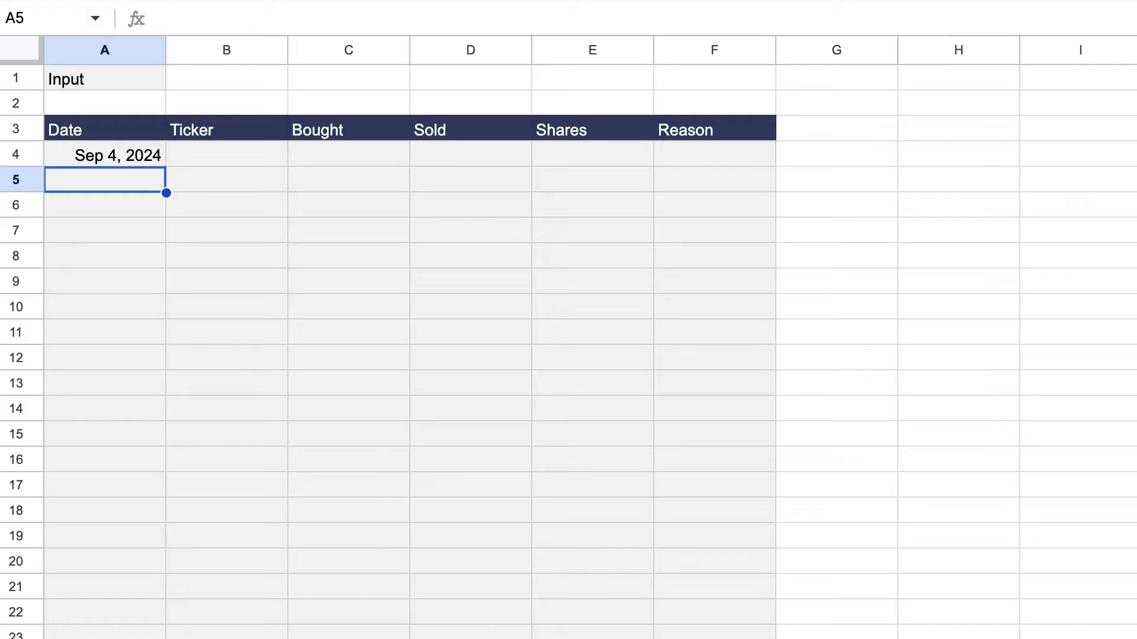
{"action": "type", "text": "="}
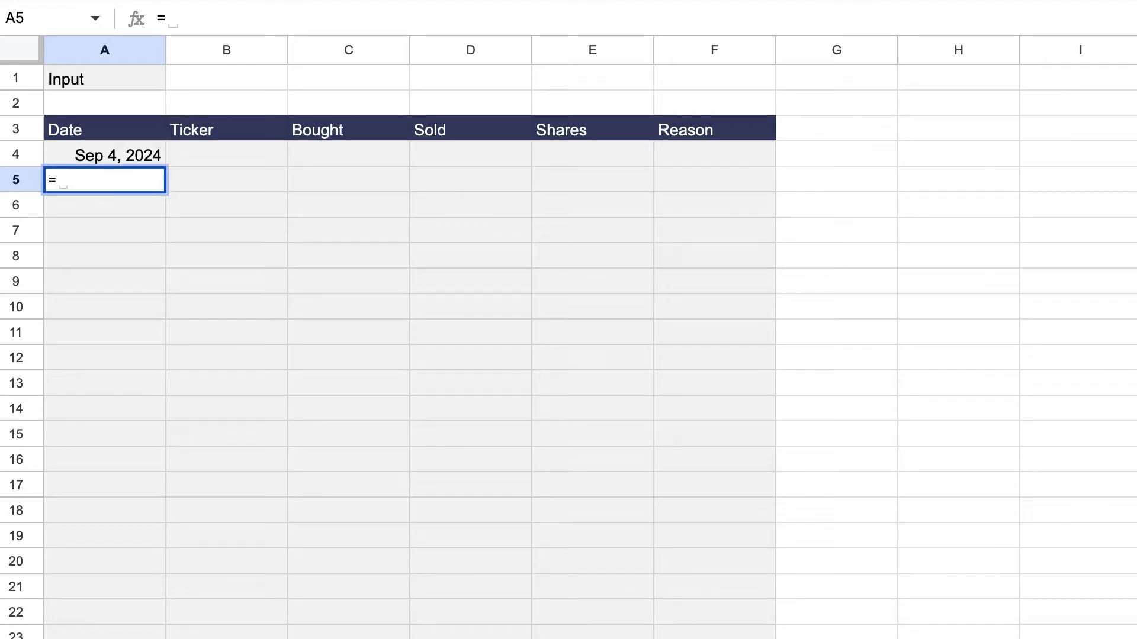
{"action": "left_click", "coordinate": [120, 153]}
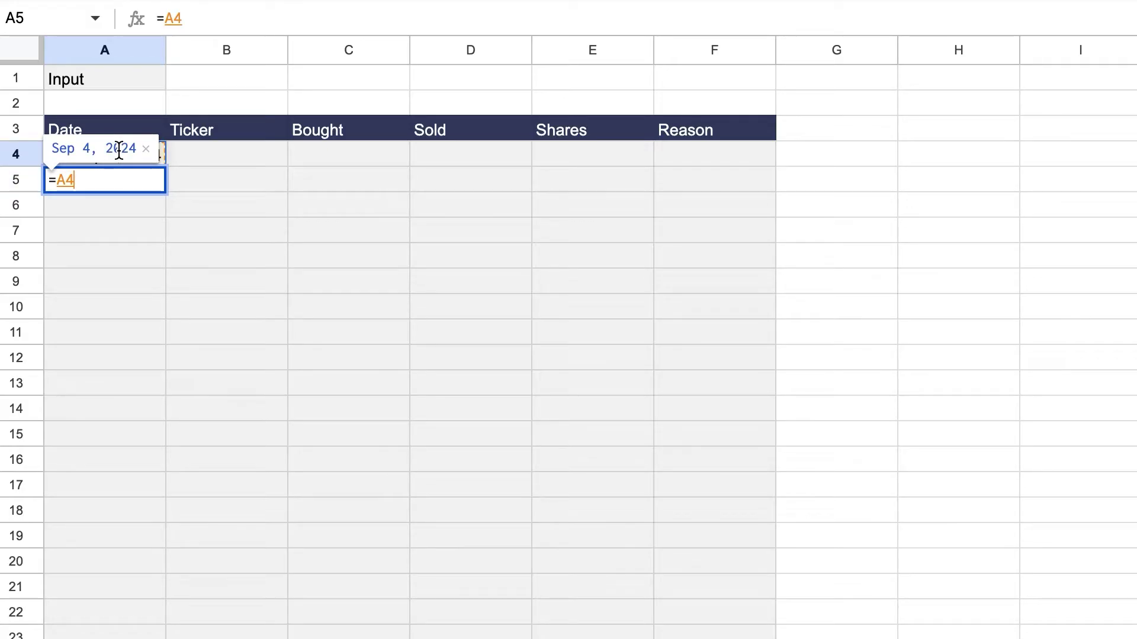
{"action": "type", "text": "+1"}
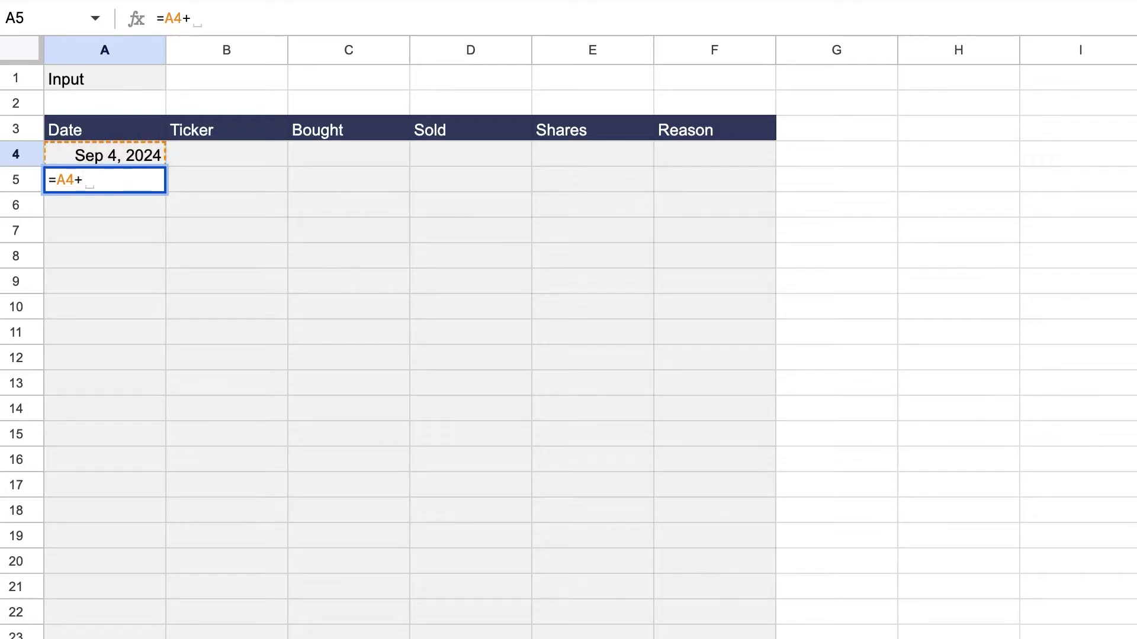
{"action": "key", "text": "Return"}
{"action": "left_click", "coordinate": [145, 176]}
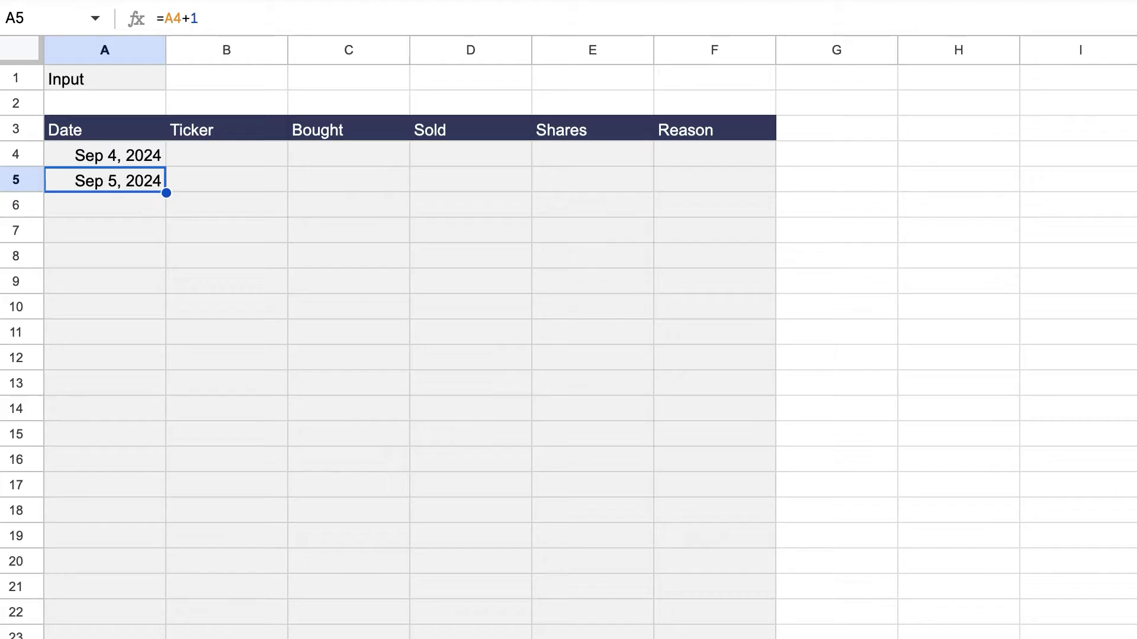
{"action": "key", "text": "Delete"}
Enter the ticker AAPL in B4 and the bought price 220 in C4.
{"action": "left_click", "coordinate": [116, 160]}
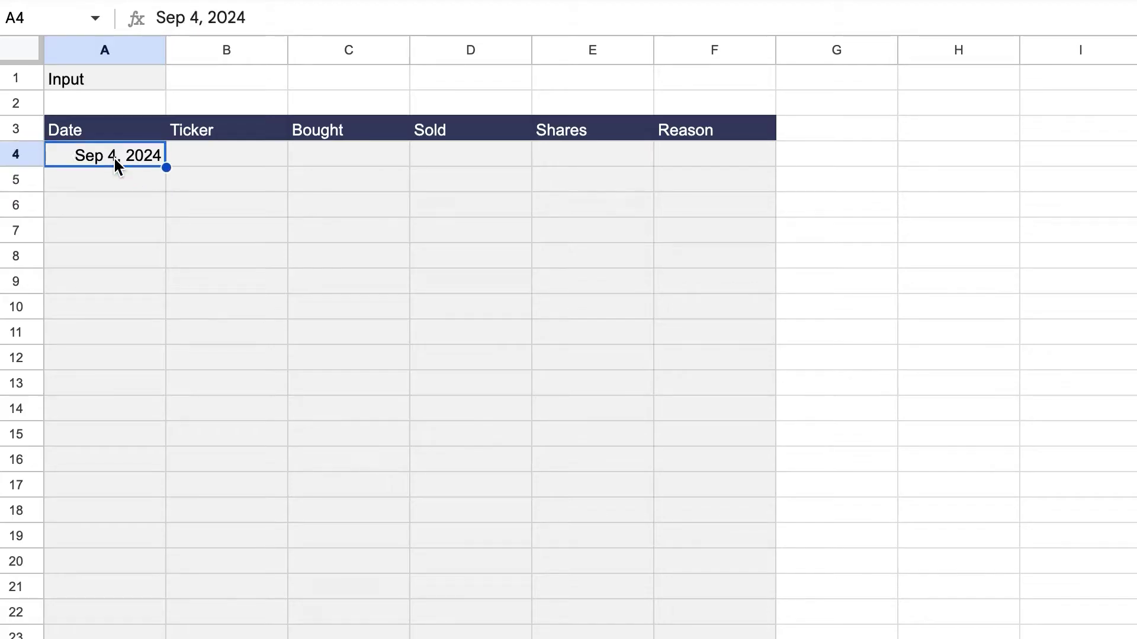
{"action": "left_click", "coordinate": [233, 155]}
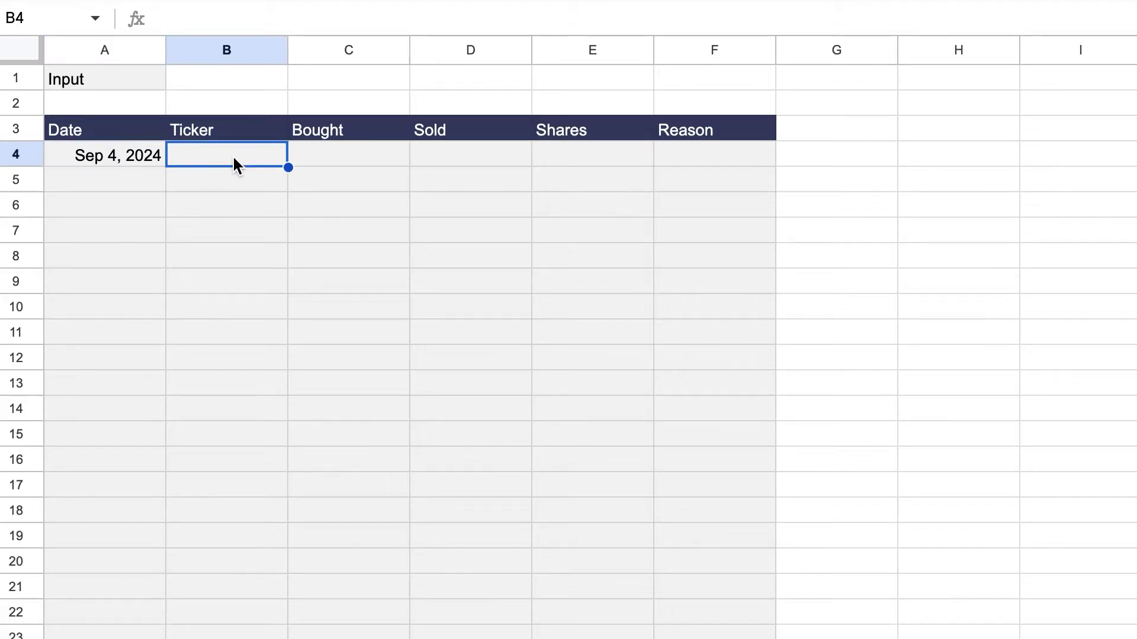
{"action": "type", "text": "AAPL"}
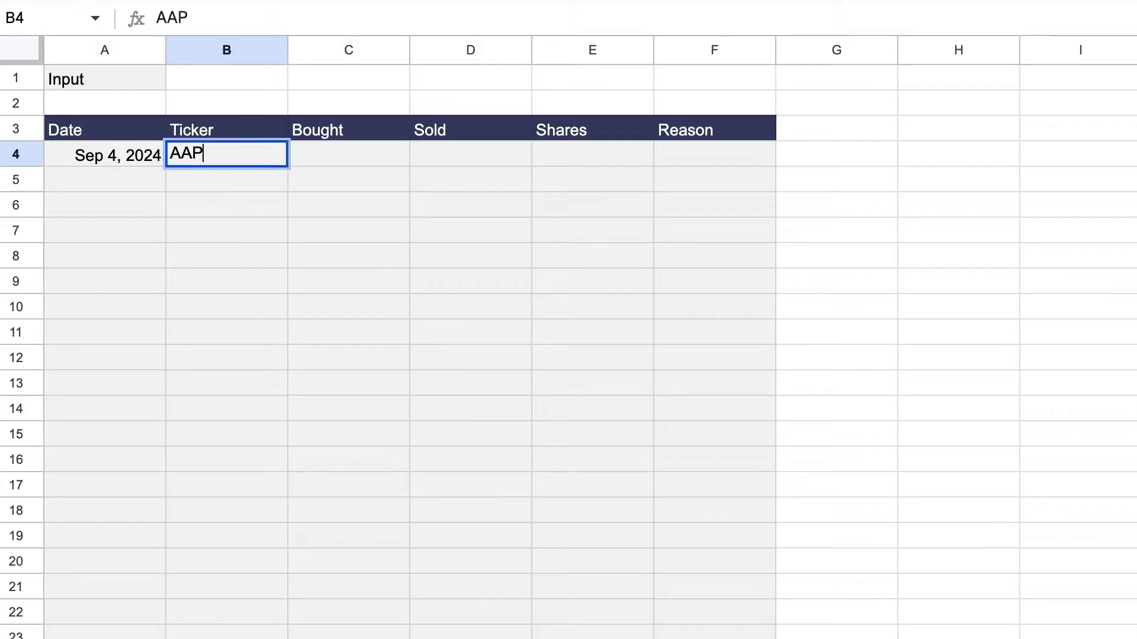
{"action": "left_click", "coordinate": [348, 180]}
{"action": "left_click", "coordinate": [348, 154]}
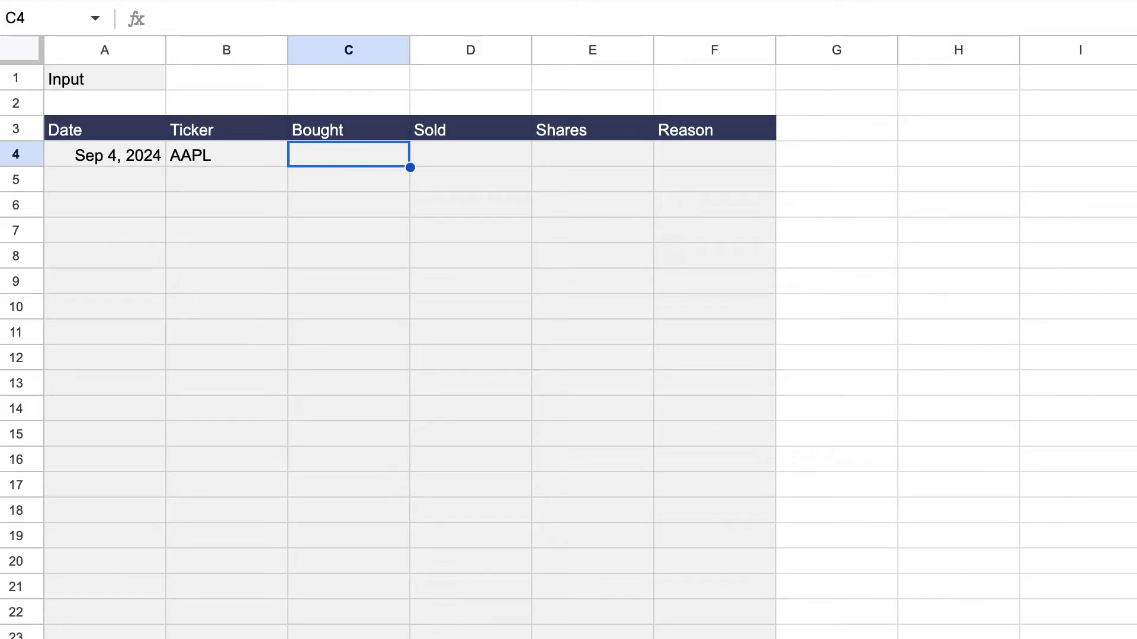
{"action": "type", "text": "220"}
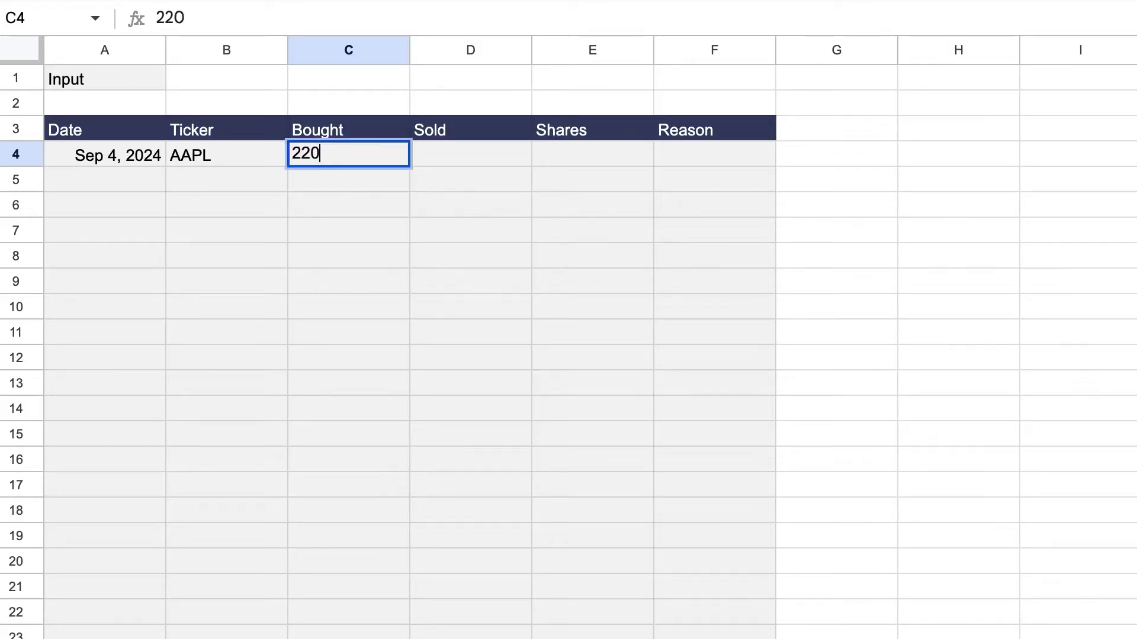
{"action": "key", "text": "Tab"}
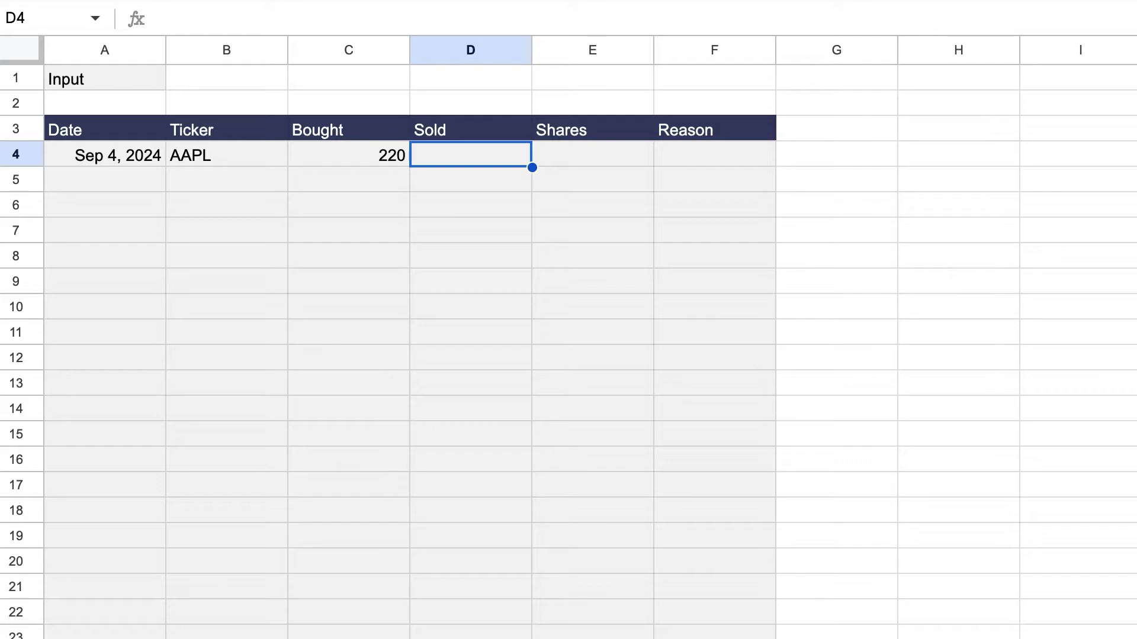
Enter the sold price 225 in cell D4 for the AAPL trade.
{"action": "type", "text": "225"}
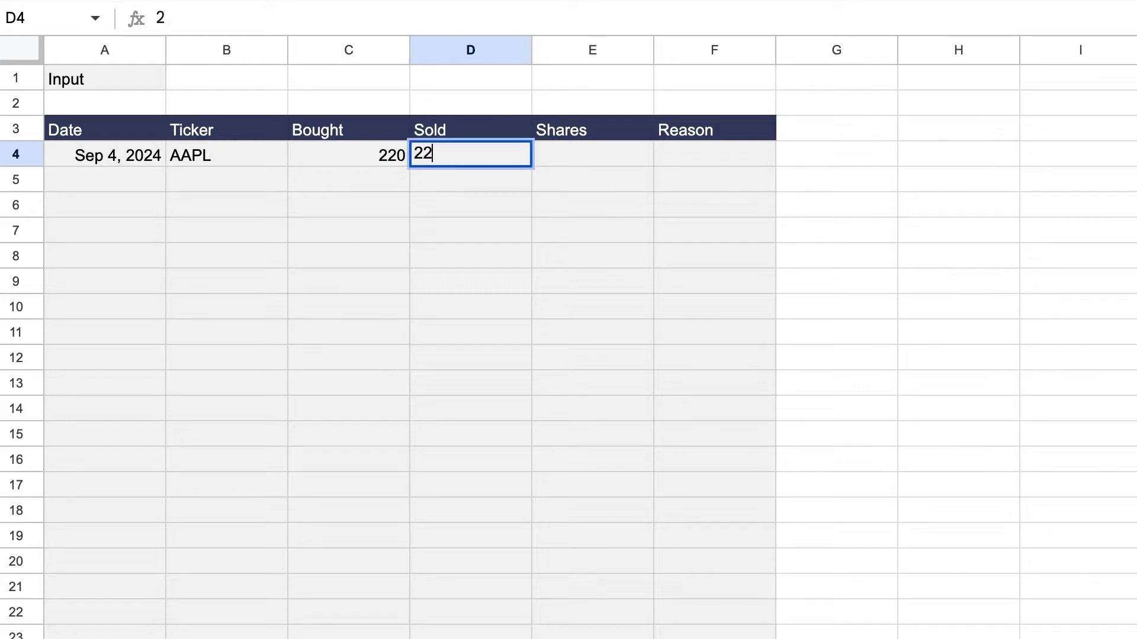
{"action": "key", "text": "Left"}
{"action": "key", "text": "Left"}
{"action": "key", "text": "Right"}
{"action": "key", "text": "Right"}
{"action": "key", "text": "Left"}
{"action": "key", "text": "Left"}
{"action": "key", "text": "Right"}
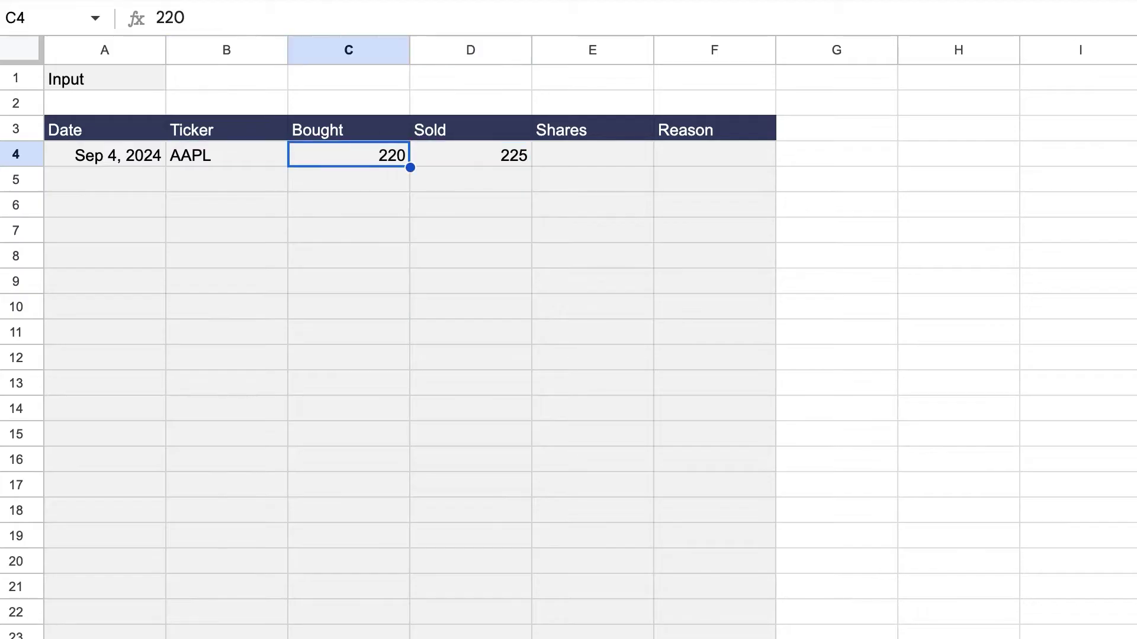
Enter 30 shares in E4 and the reason "trend reversal" in F4 for the AAPL trade.
{"action": "key", "text": "Right"}
{"action": "key", "text": "Right"}
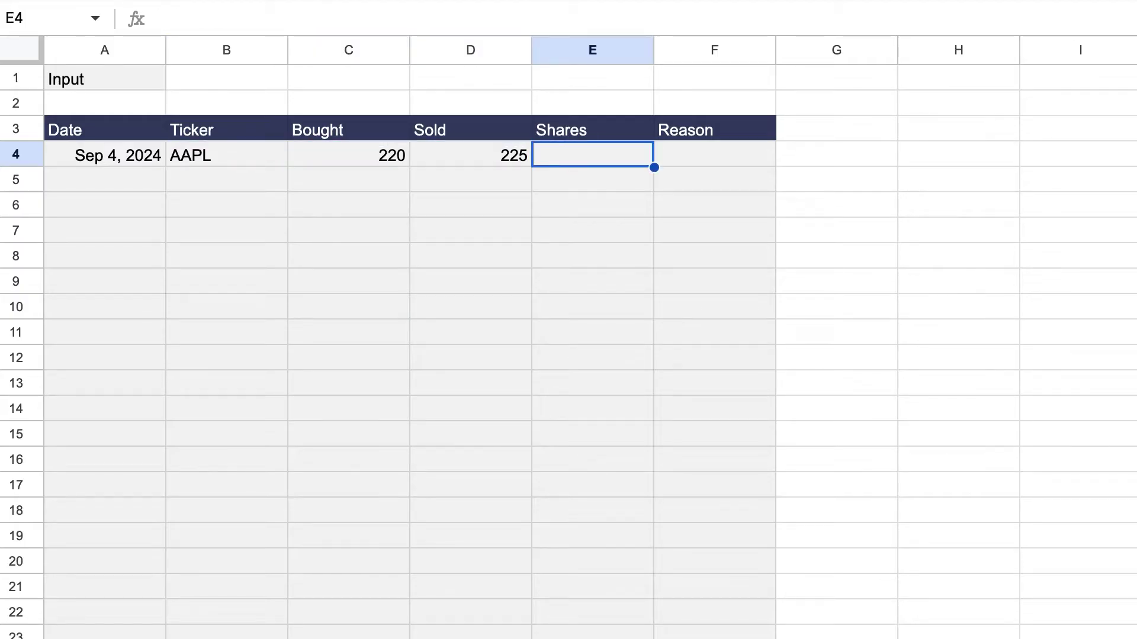
{"action": "type", "text": "30"}
{"action": "key", "text": "Tab"}
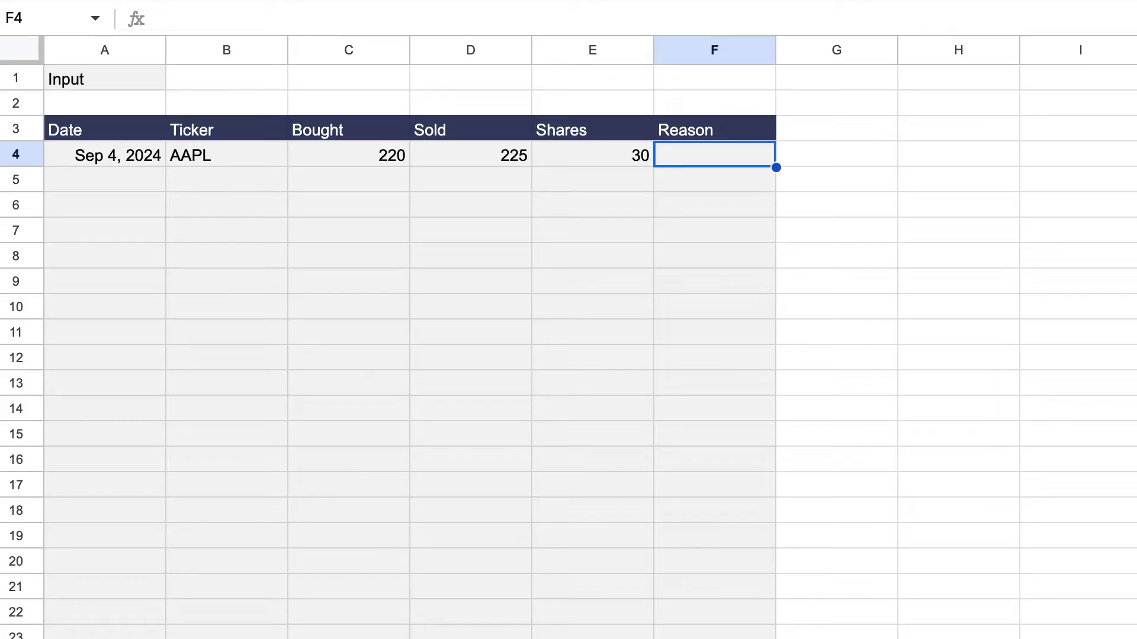
{"action": "type", "text": "tren"}
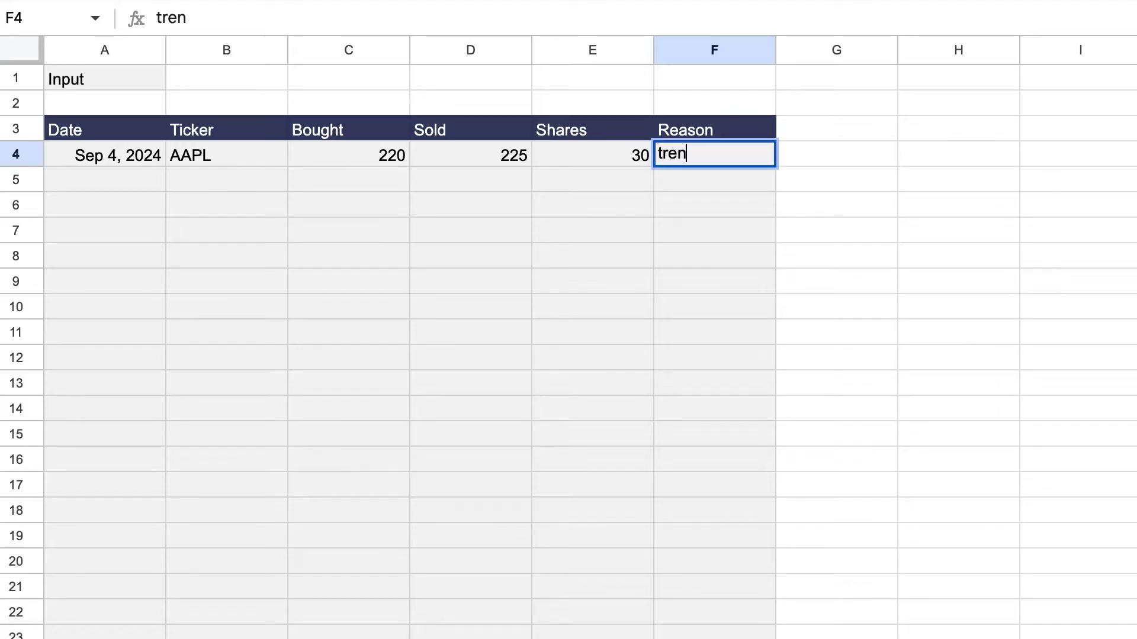
{"action": "type", "text": "d reversal"}
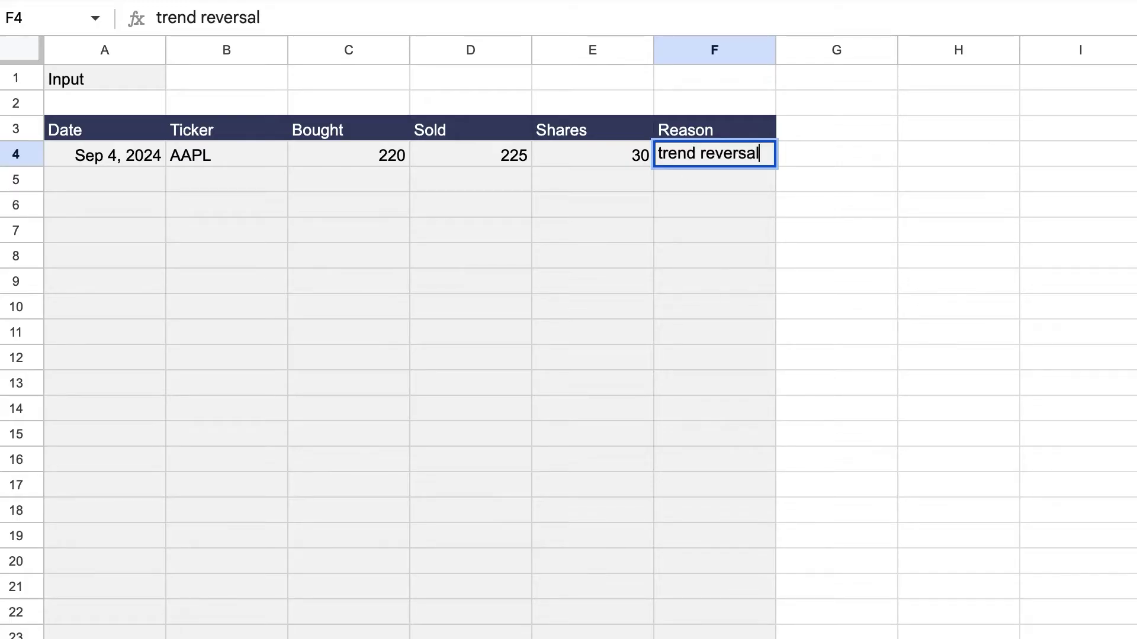
{"action": "key", "text": "Return"}
{"action": "left_click", "coordinate": [693, 160]}
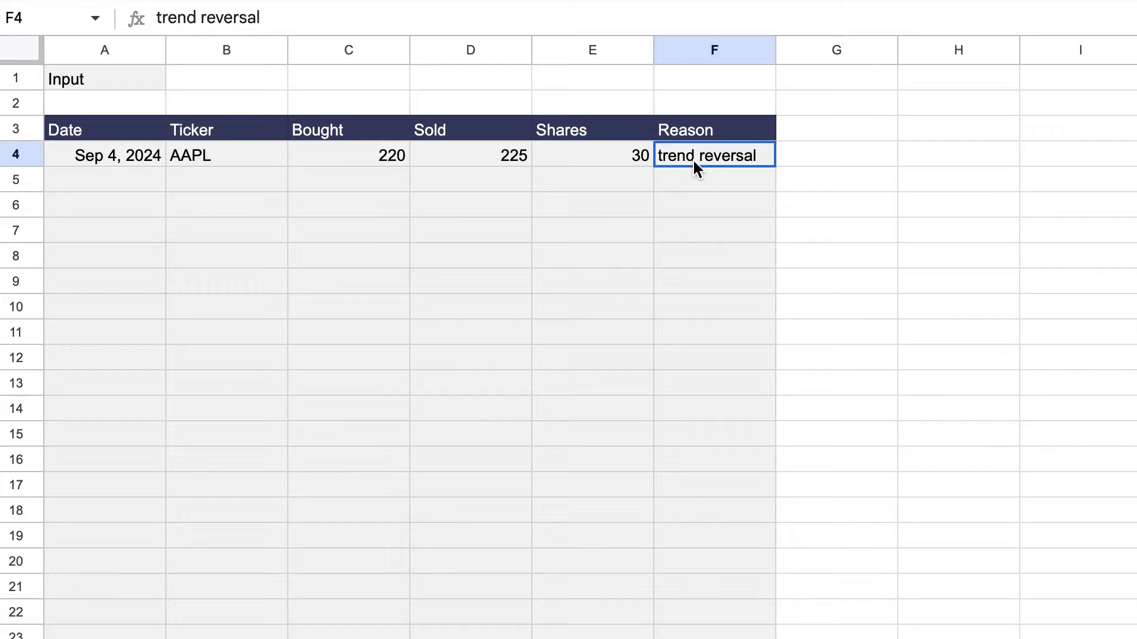
{"action": "left_click_drag", "start_coordinate": [729, 186], "coordinate": [752, 638]}
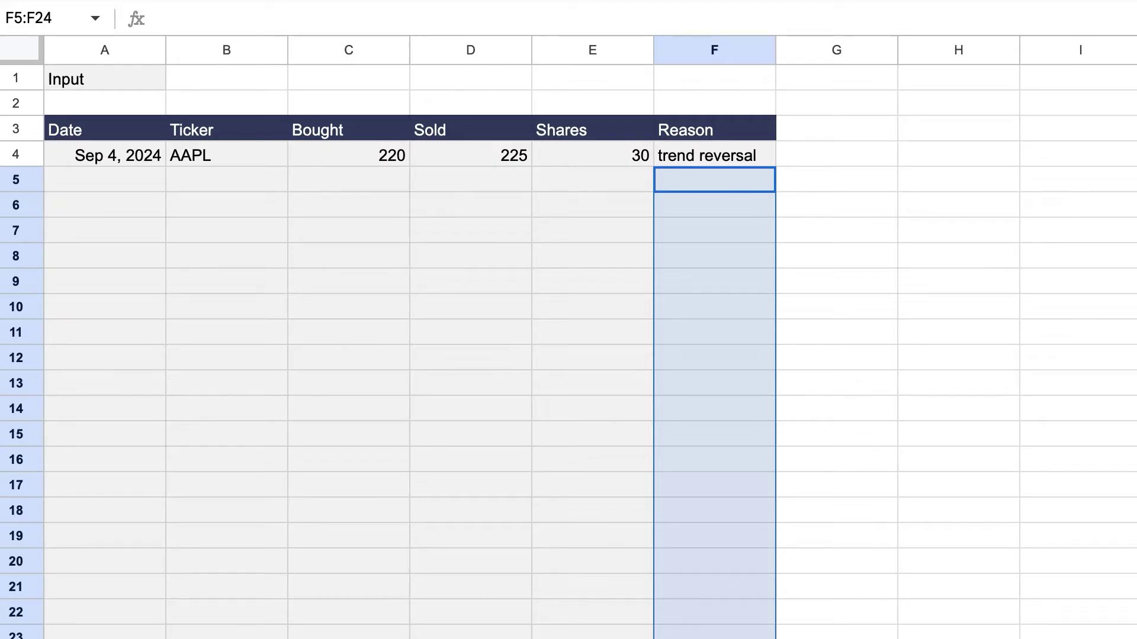
{"action": "left_click", "coordinate": [174, 630]}
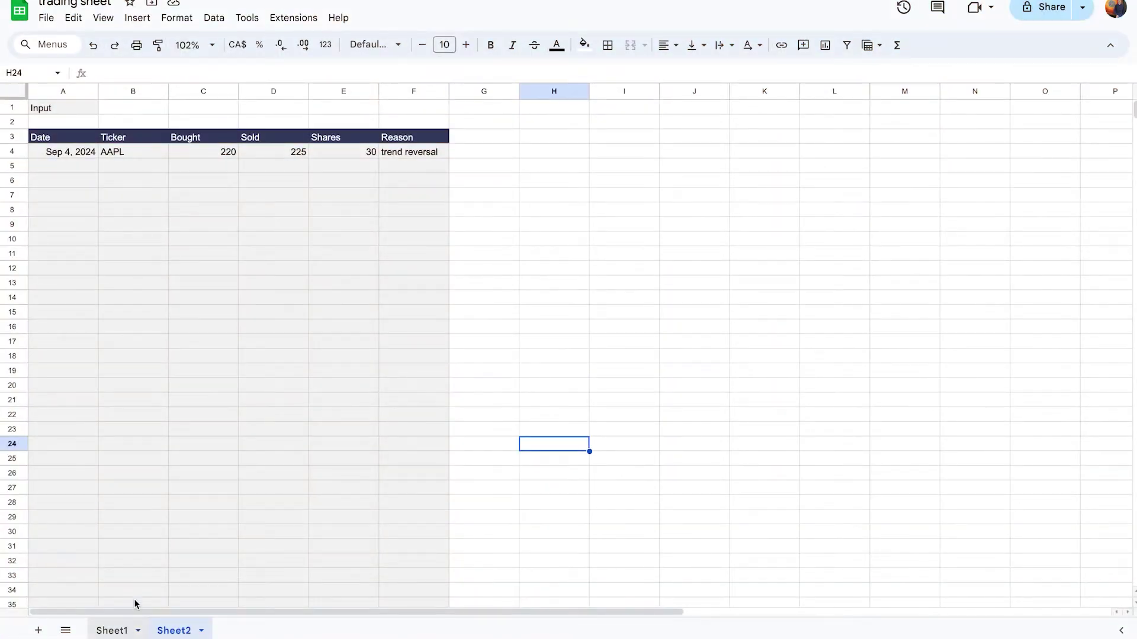
Copy the trade data A4:E24 from Sheet1 and paste it into Sheet2 starting at cell A5.
{"action": "left_click", "coordinate": [125, 630]}
{"action": "left_click_drag", "start_coordinate": [73, 157], "coordinate": [364, 442]}
{"action": "key", "text": "ctrl+c"}
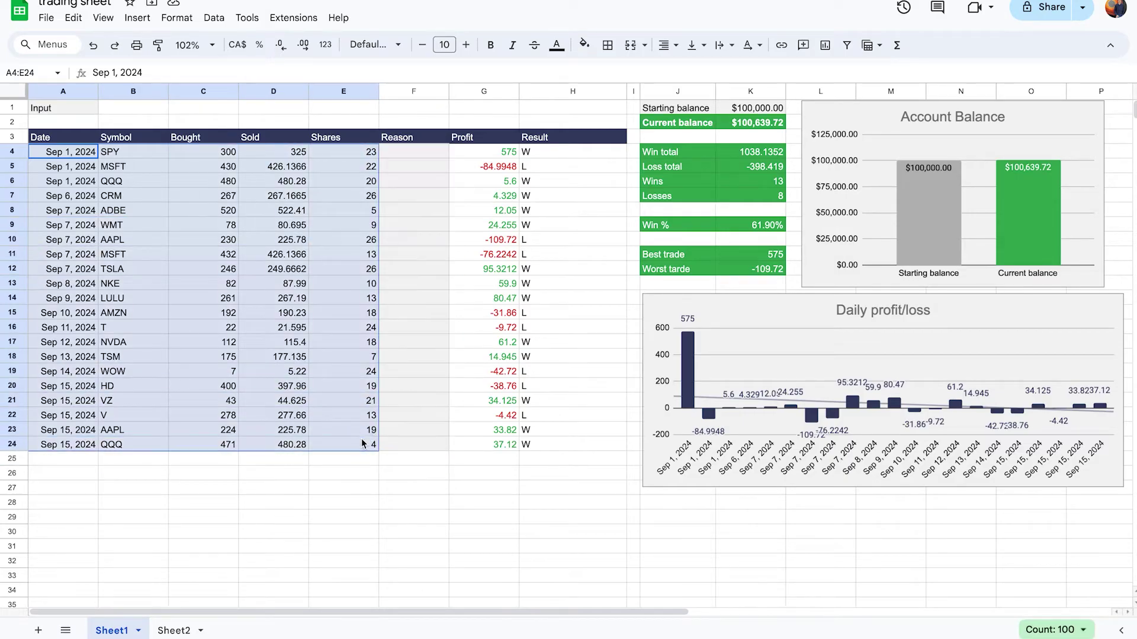
{"action": "key", "text": "ctrl+shift+Page_Down"}
{"action": "left_click", "coordinate": [65, 161]}
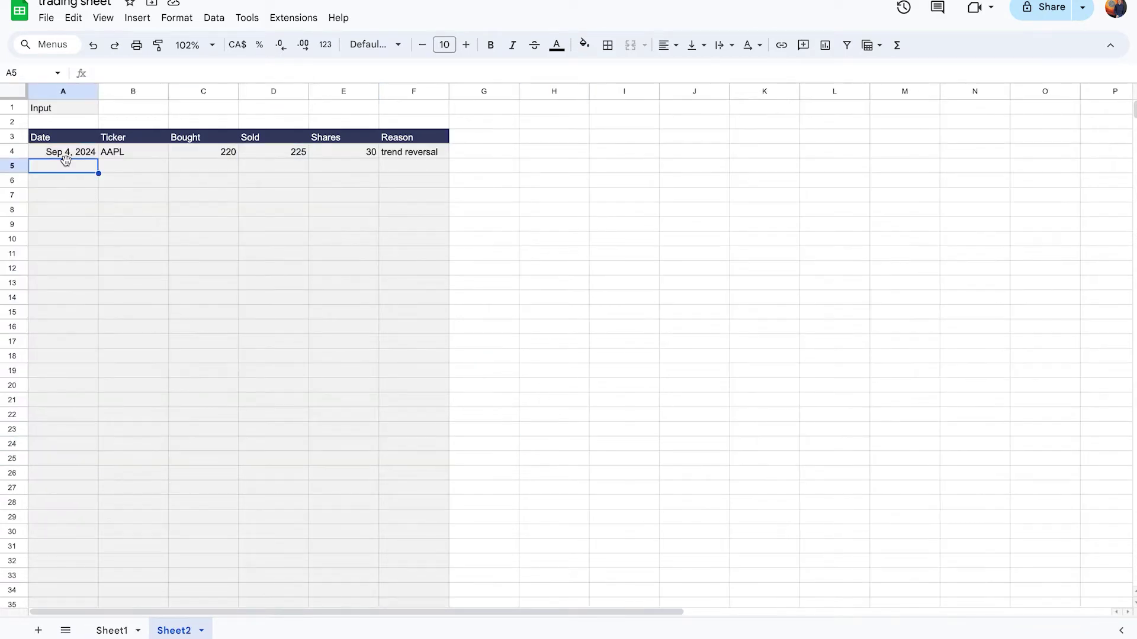
{"action": "key", "text": "ctrl+v"}
{"action": "left_click", "coordinate": [271, 300]}
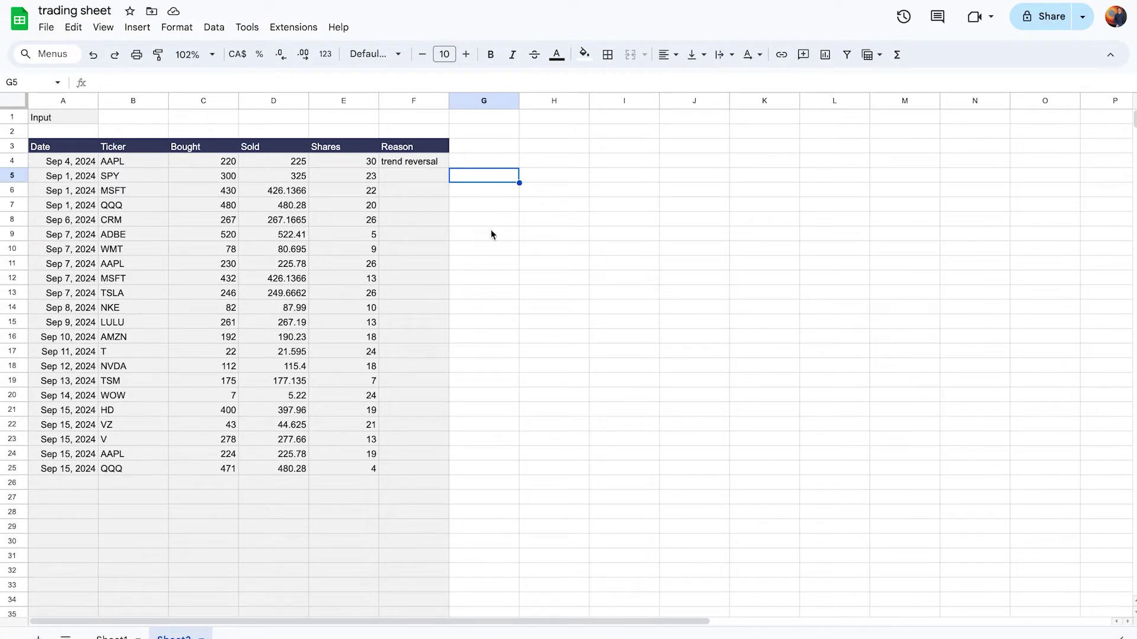
Enter the column headers "Profit/loss" in G3 and "Result" in H3.
{"action": "left_click", "coordinate": [500, 148]}
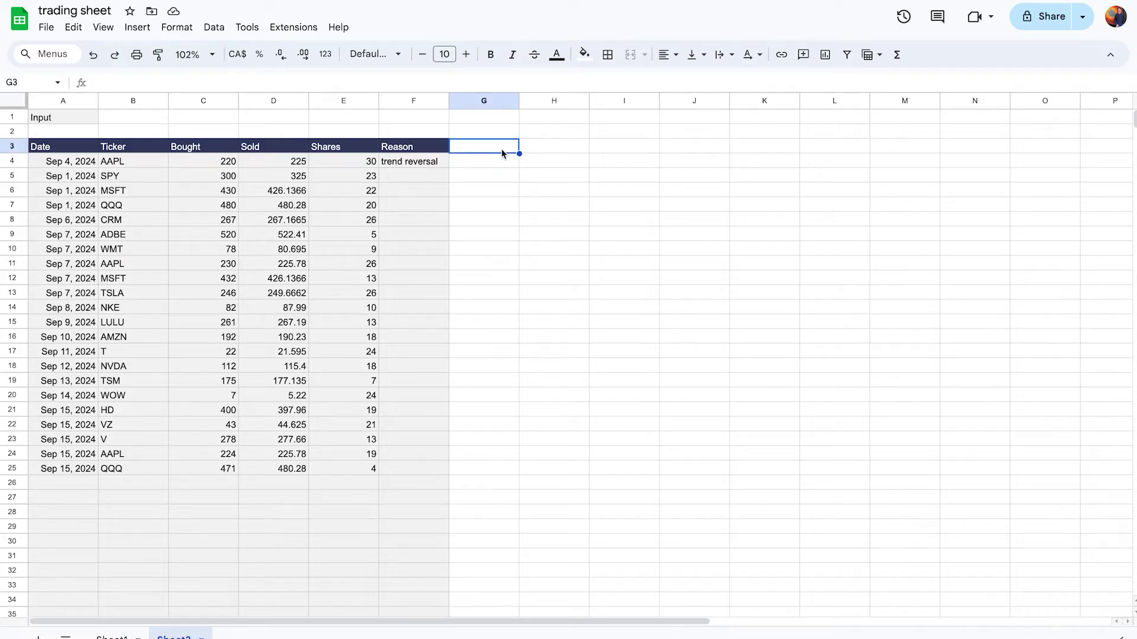
{"action": "type", "text": "Profit"}
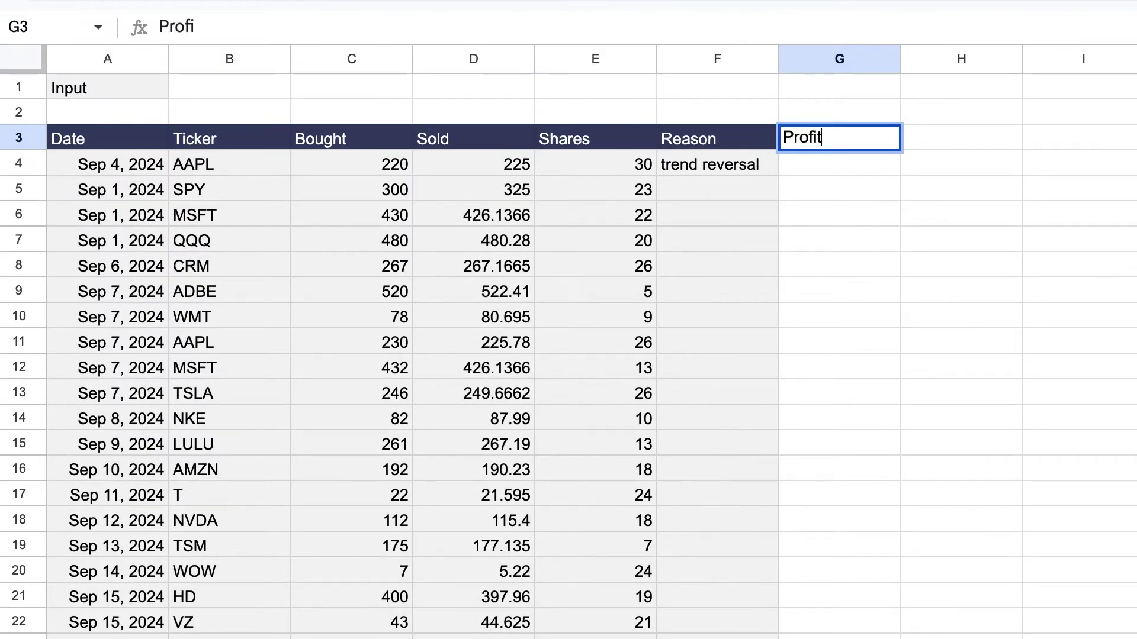
{"action": "type", "text": "/loss"}
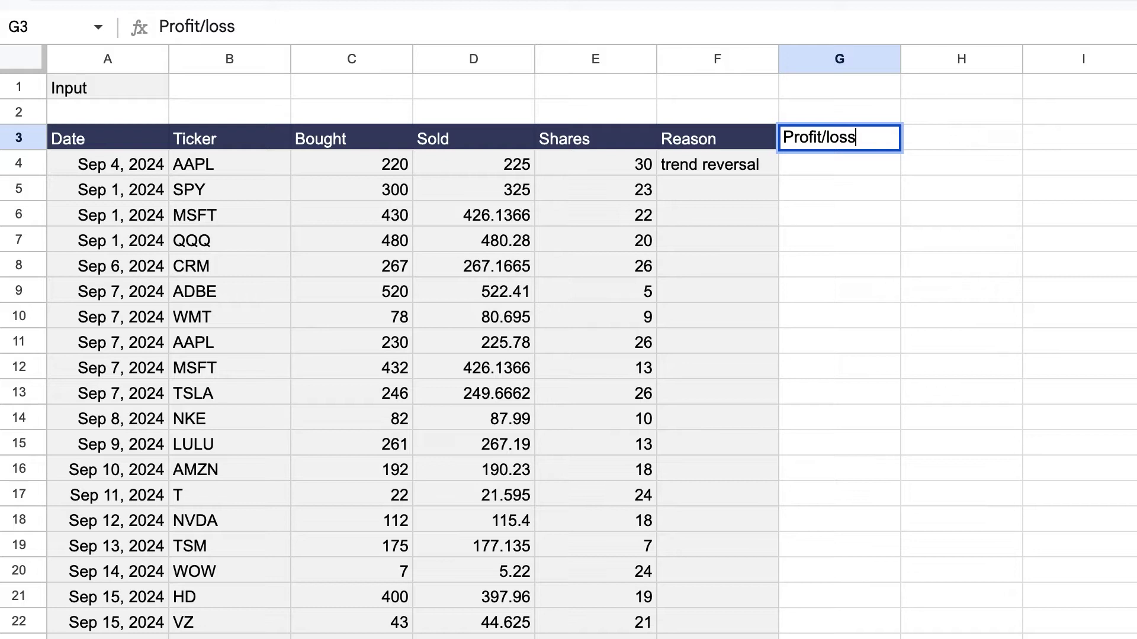
{"action": "key", "text": "Tab"}
{"action": "type", "text": "Res"}
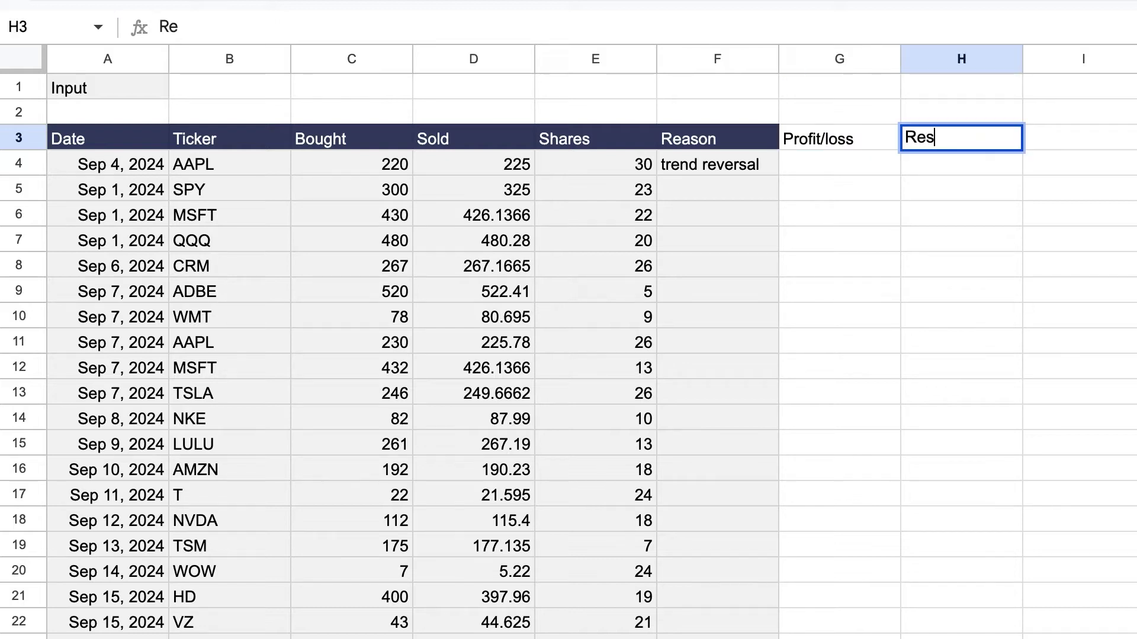
{"action": "type", "text": "ult"}
Format the Profit/loss and Result headers in G3:H3 with the custom dark navy fill and white text.
{"action": "left_click", "coordinate": [839, 137]}
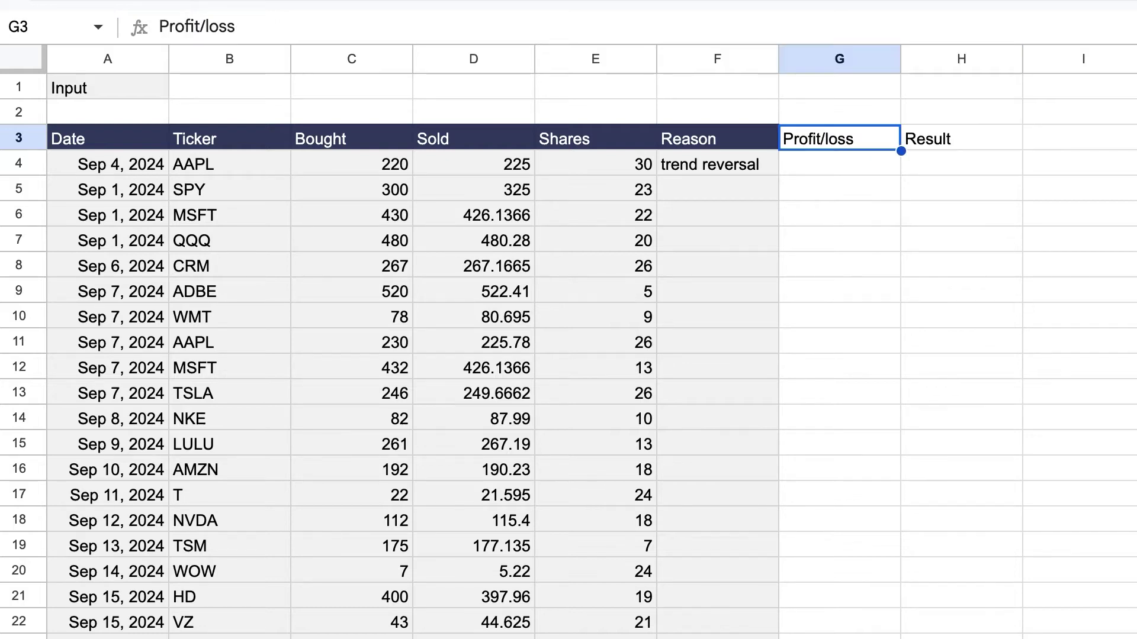
{"action": "key", "text": "shift+Right"}
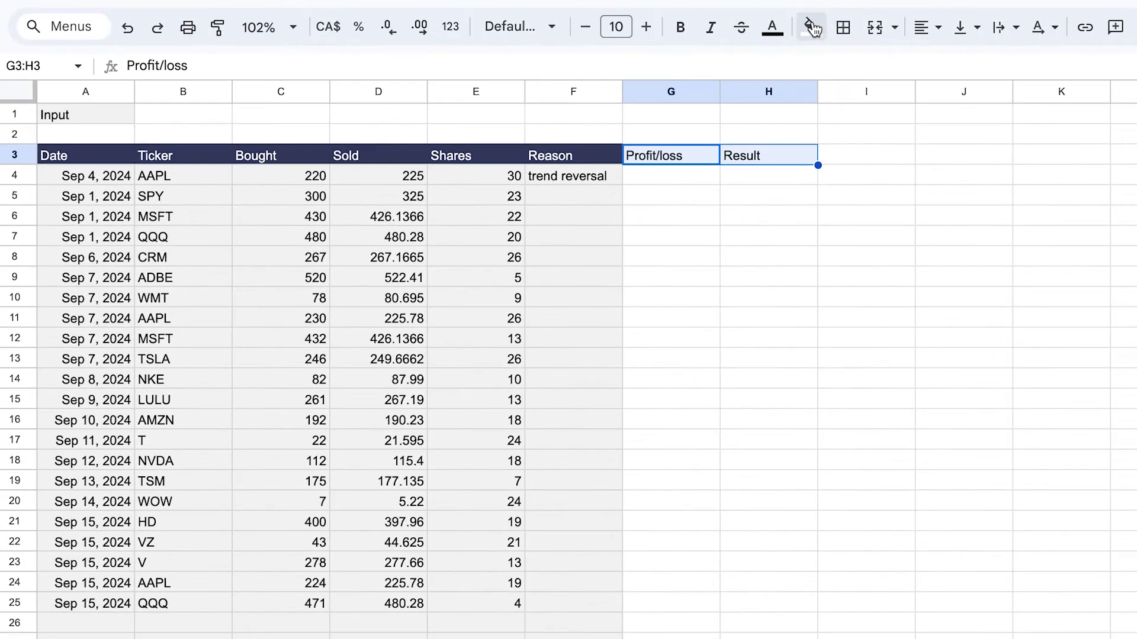
{"action": "left_click", "coordinate": [1013, 0]}
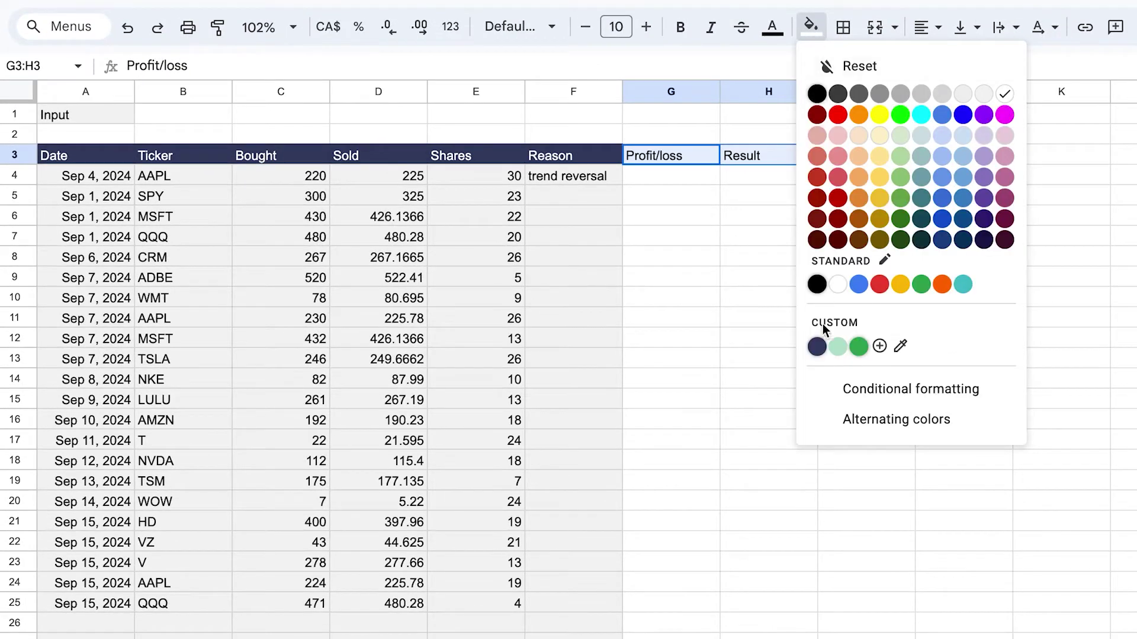
{"action": "left_click", "coordinate": [827, 346]}
{"action": "left_click", "coordinate": [811, 27]}
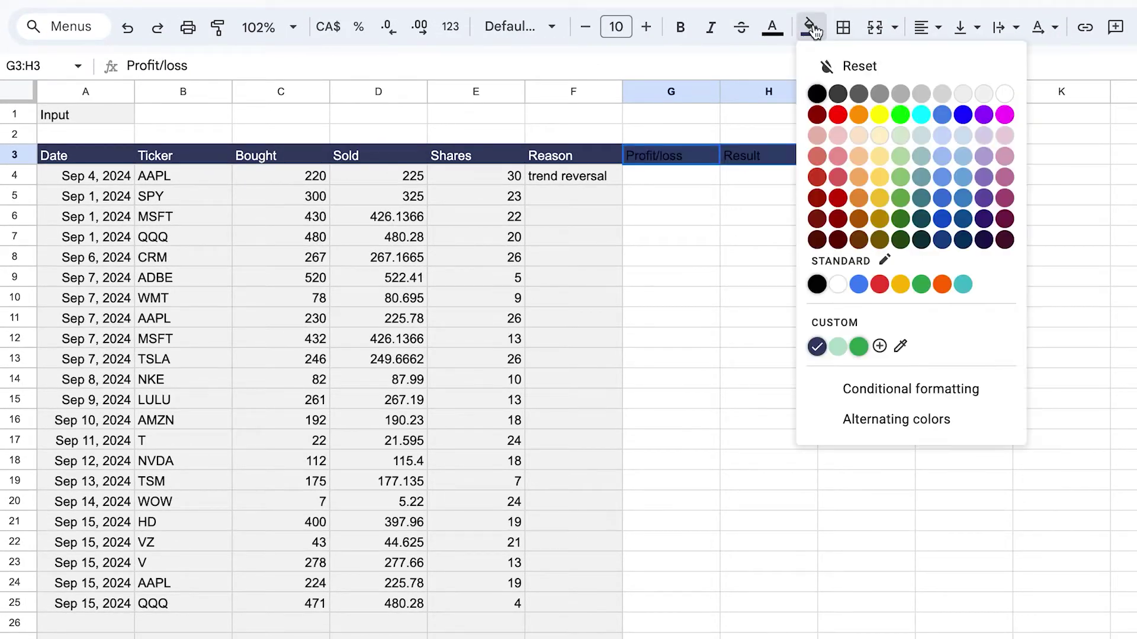
{"action": "left_click", "coordinate": [771, 27]}
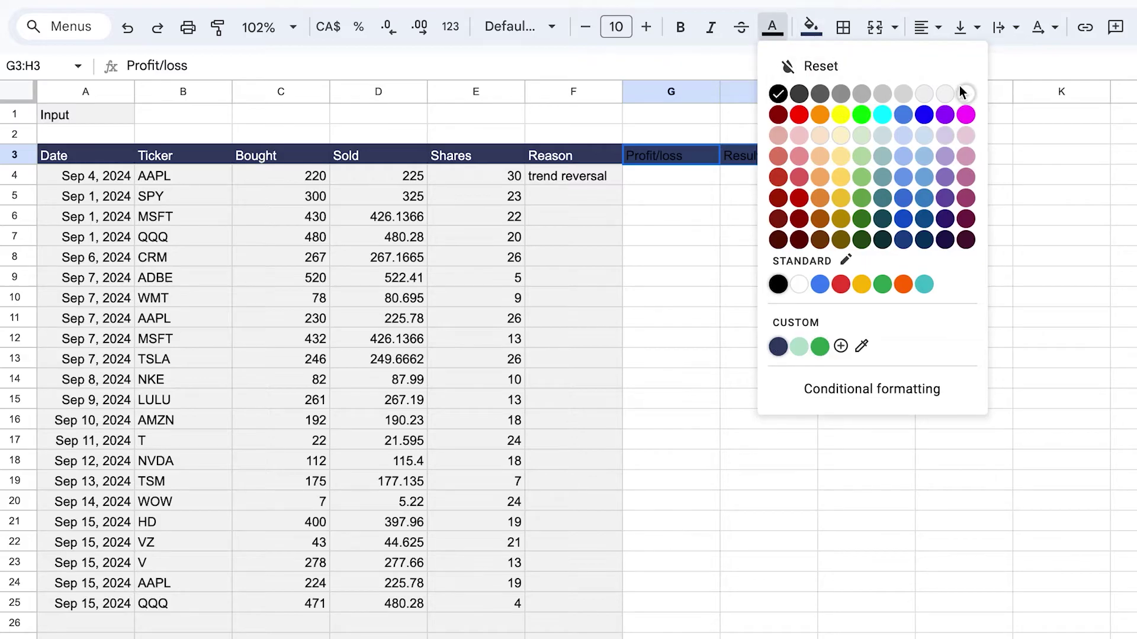
{"action": "left_click", "coordinate": [965, 94]}
{"action": "left_click", "coordinate": [724, 225]}
Begin the profit formula in G4 by subtracting the bought price from the sold price, =D4-C4.
{"action": "left_click", "coordinate": [675, 180]}
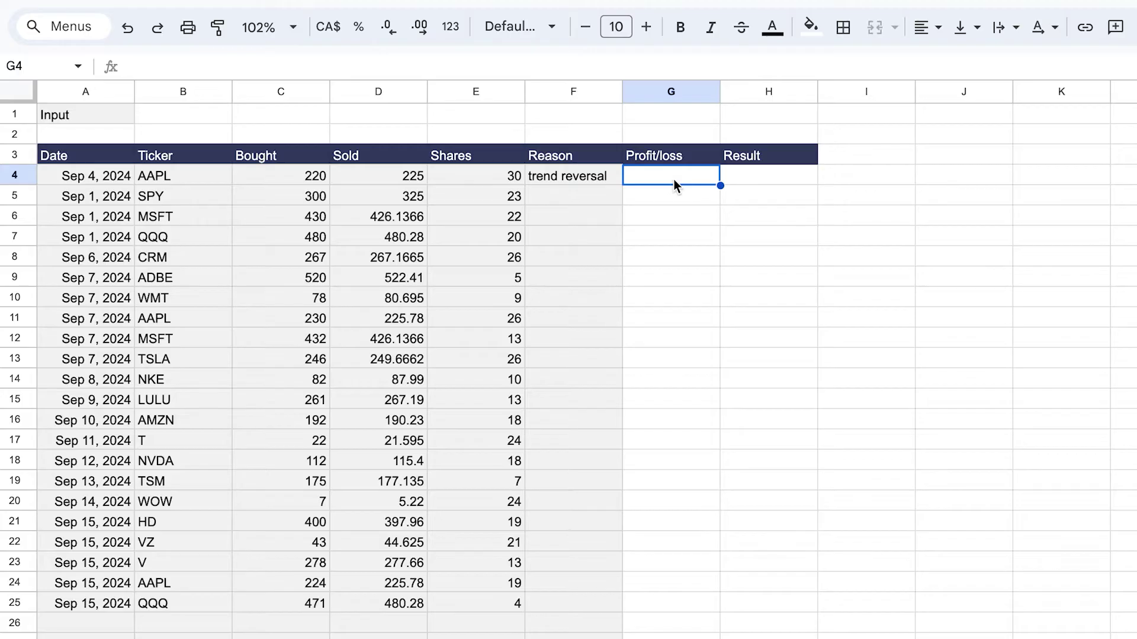
{"action": "type", "text": "="}
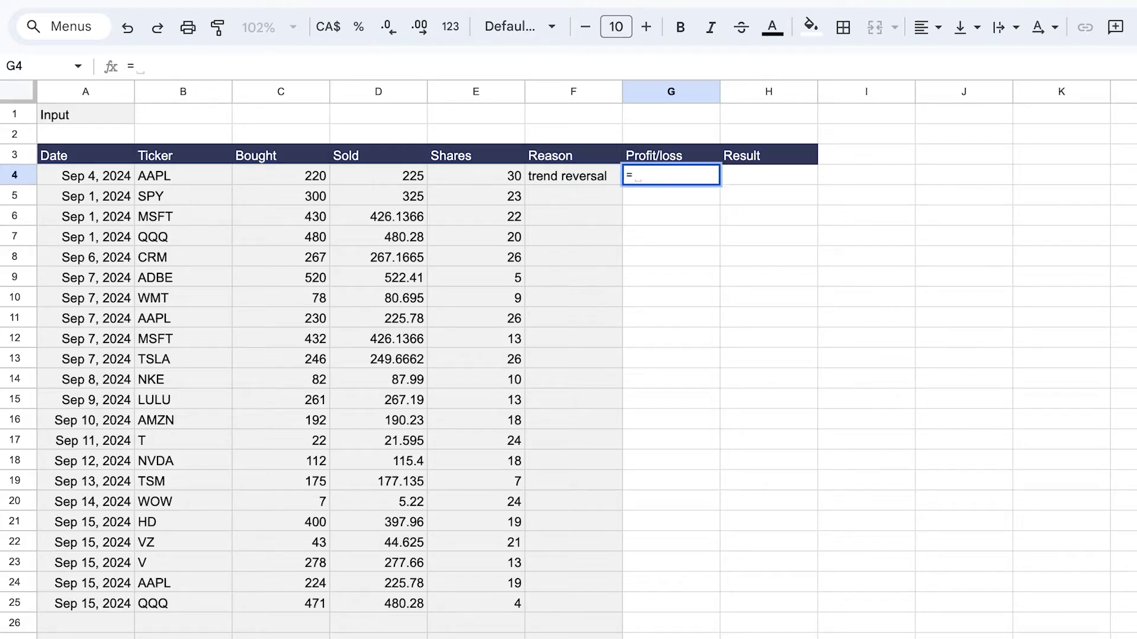
{"action": "left_click", "coordinate": [396, 178]}
{"action": "type", "text": "-"}
{"action": "left_click", "coordinate": [286, 178]}
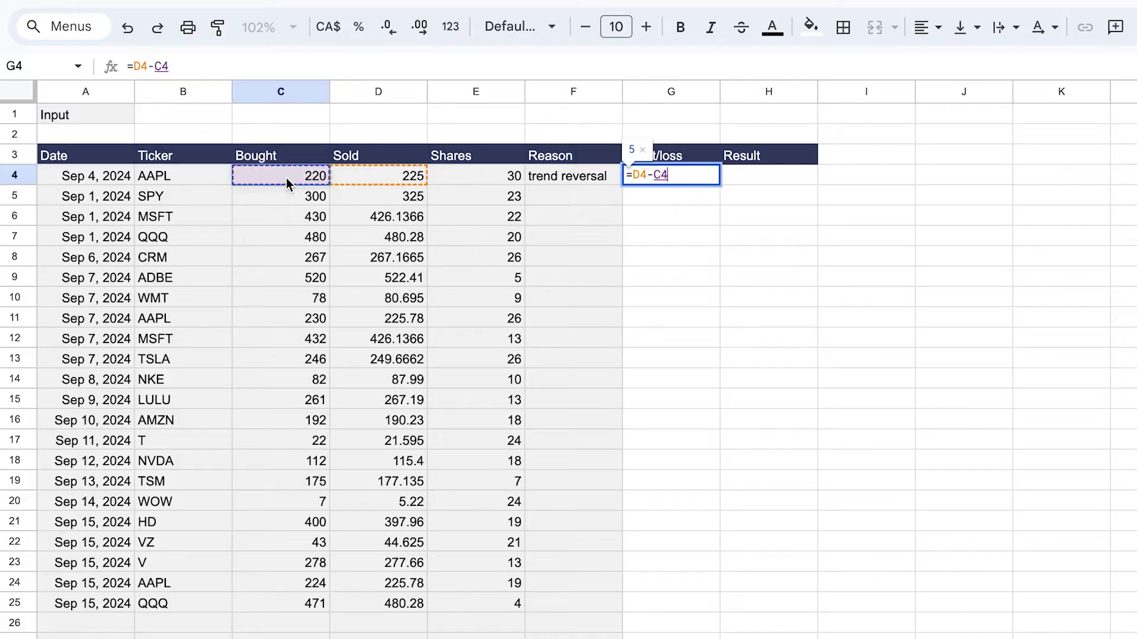
Complete the G4 formula as =(D4-C4)*E4 and accept the suggested autofill for the remaining trades down to row 25.
{"action": "left_click", "coordinate": [135, 61]}
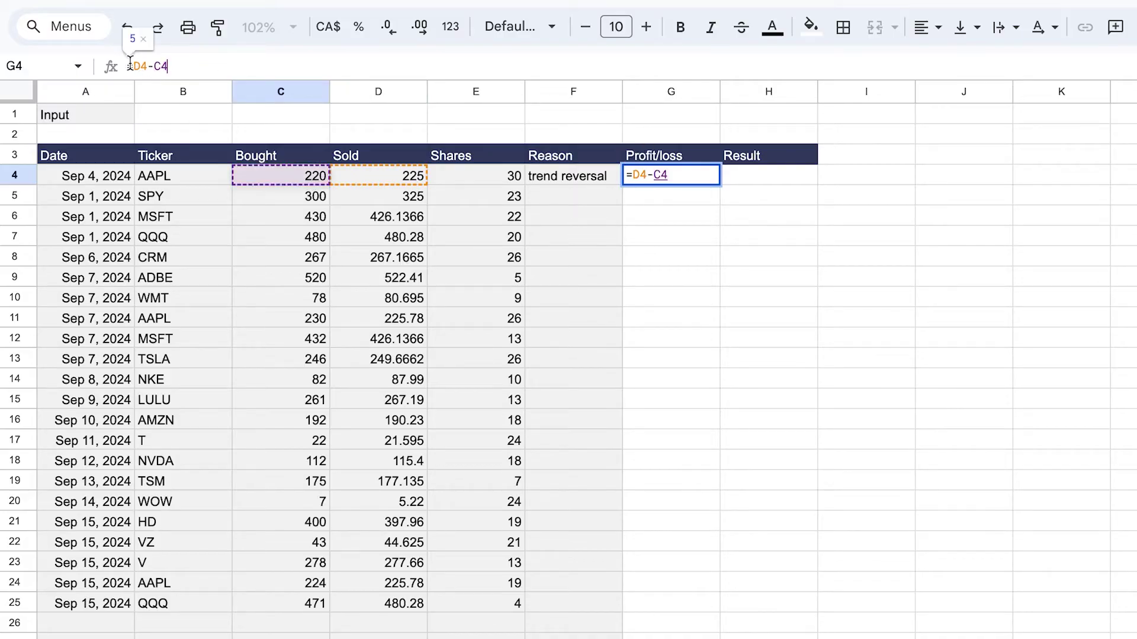
{"action": "key", "text": "Right"}
{"action": "type", "text": "("}
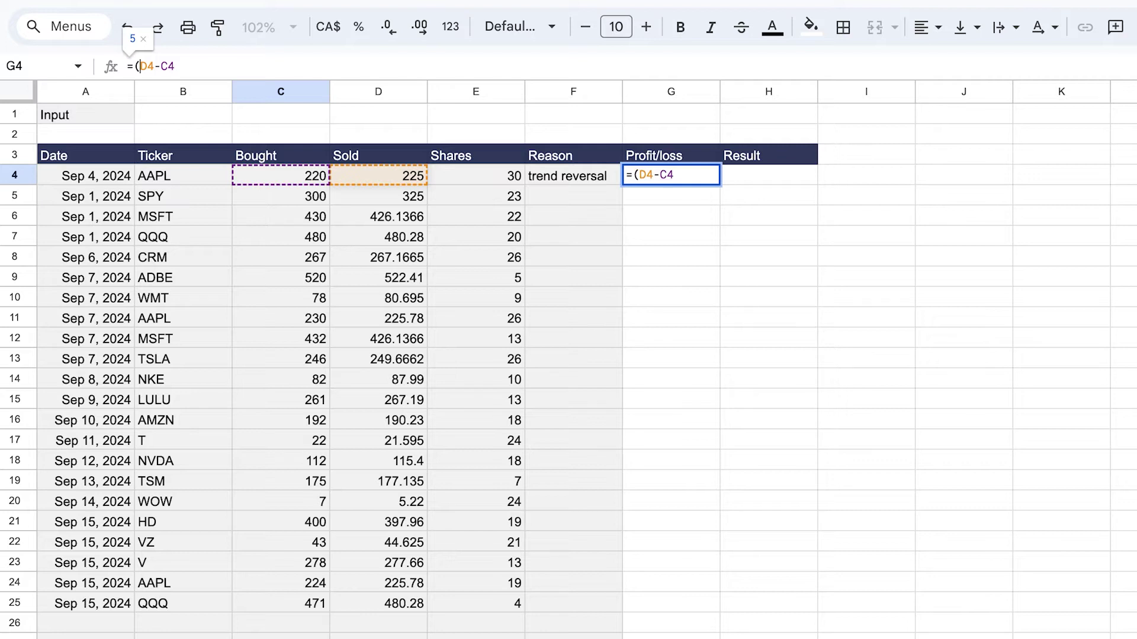
{"action": "key", "text": "End"}
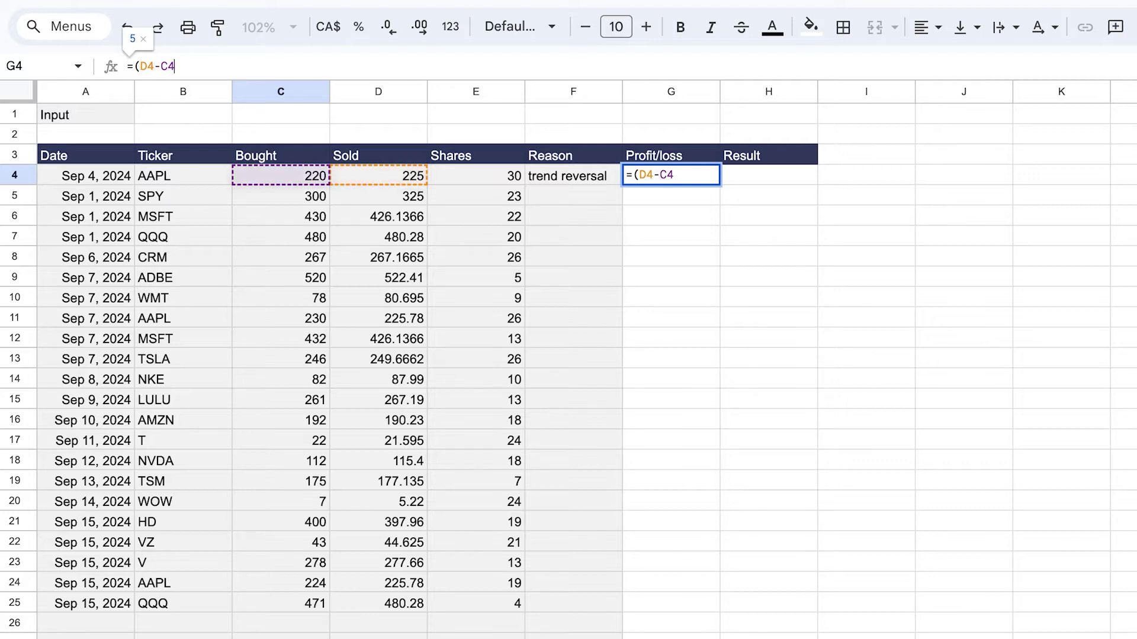
{"action": "type", "text": ")*"}
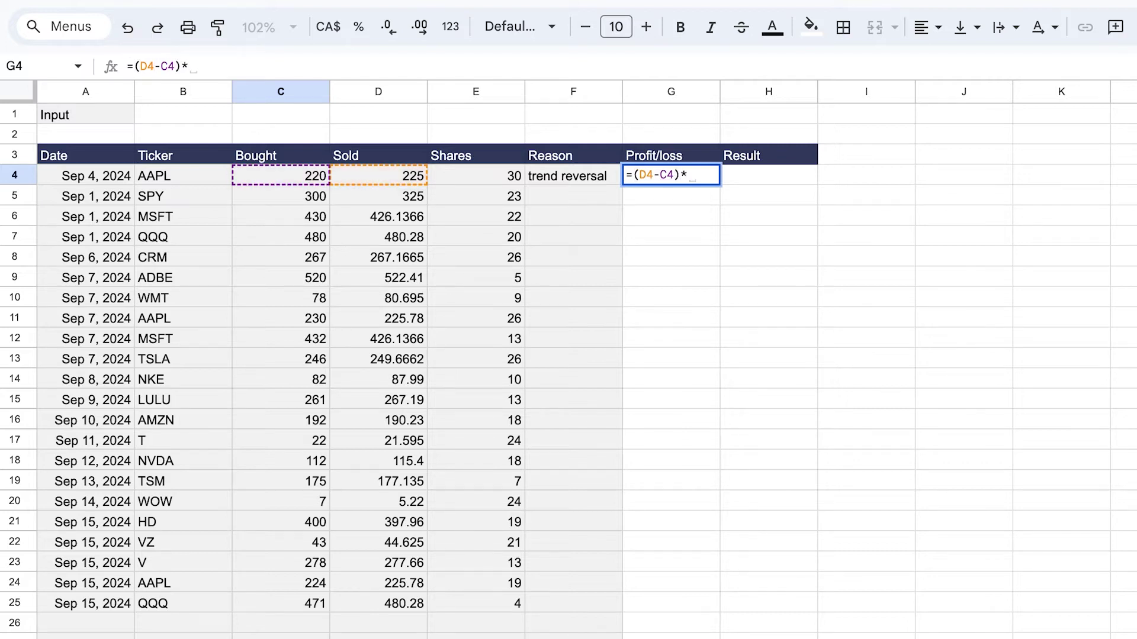
{"action": "left_click", "coordinate": [489, 179]}
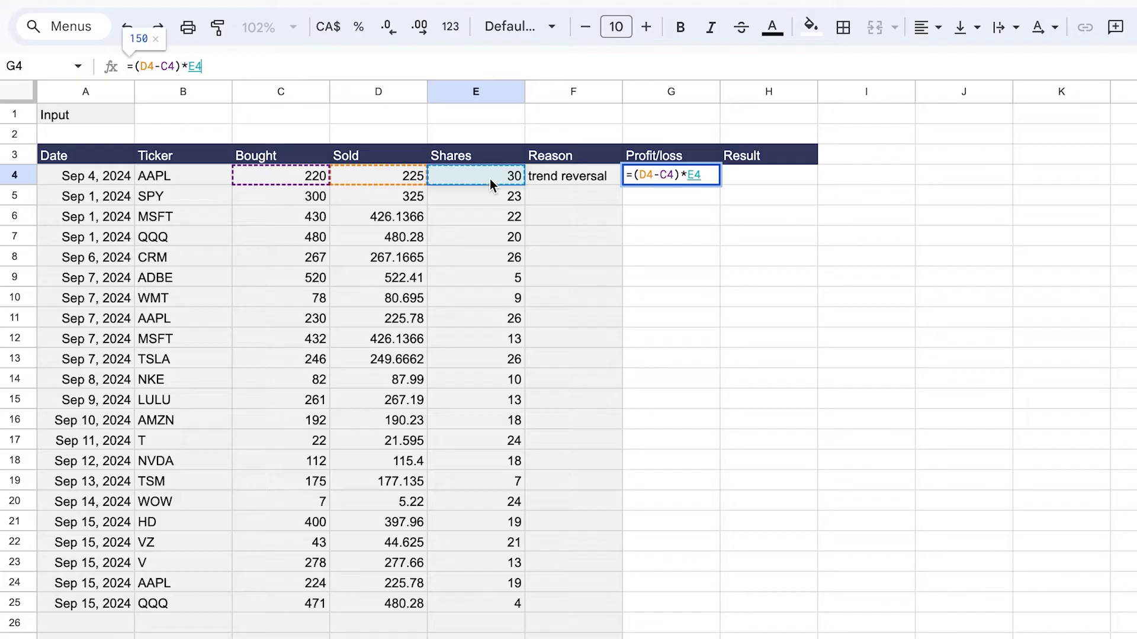
{"action": "key", "text": "Return"}
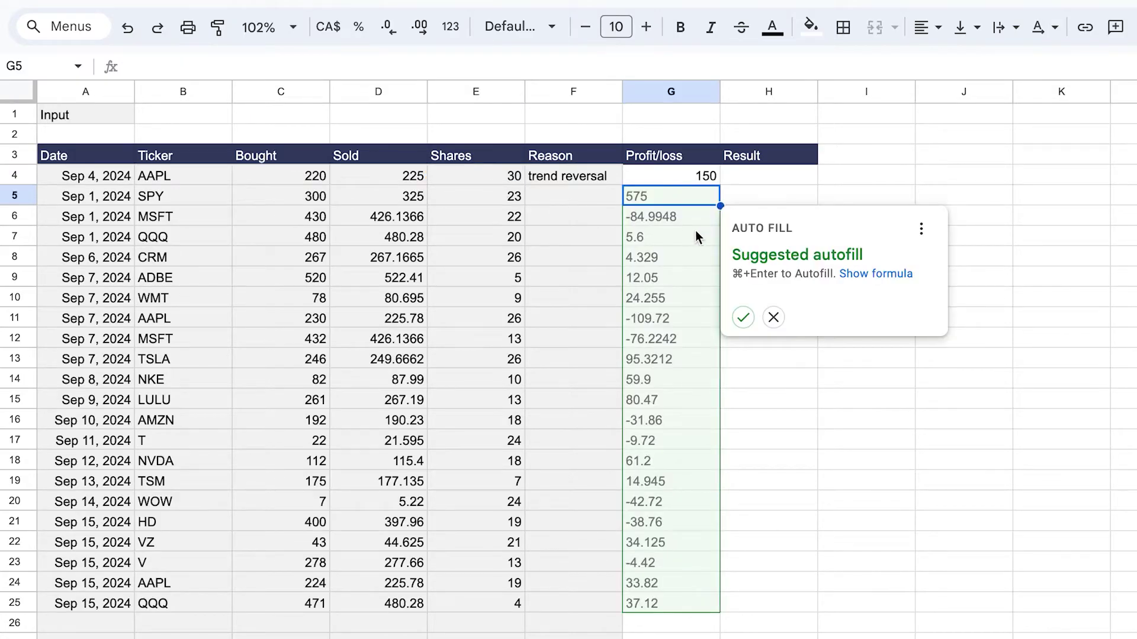
{"action": "left_click", "coordinate": [743, 318]}
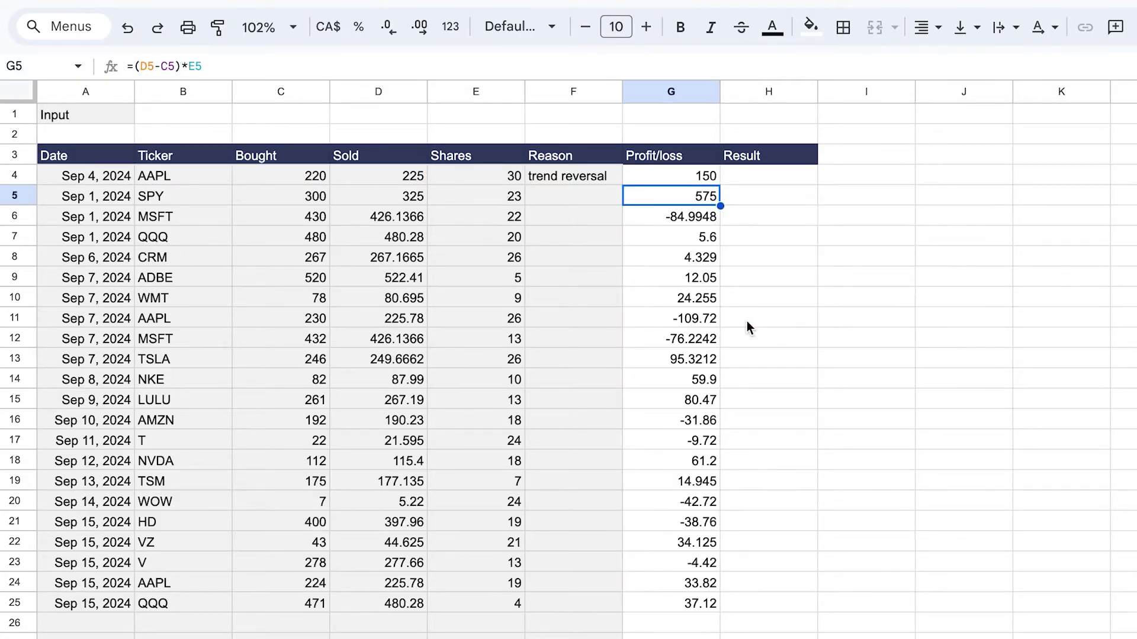
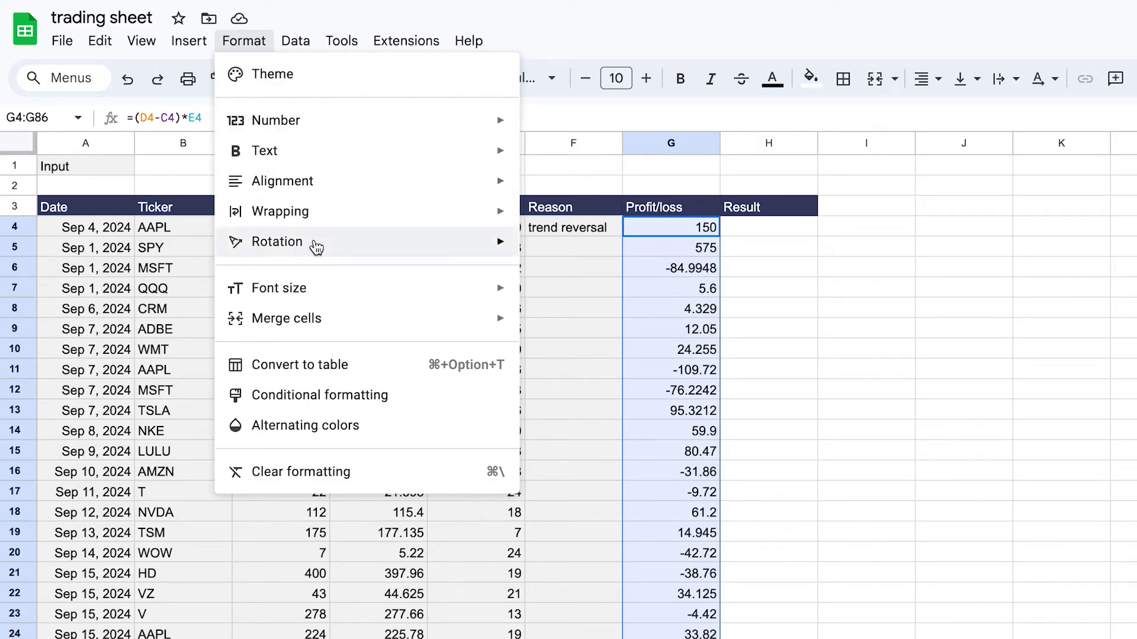
Add a conditional formatting rule to G4:G86 that shows values greater than 0 in green text without a fill.
{"action": "left_click", "coordinate": [331, 395]}
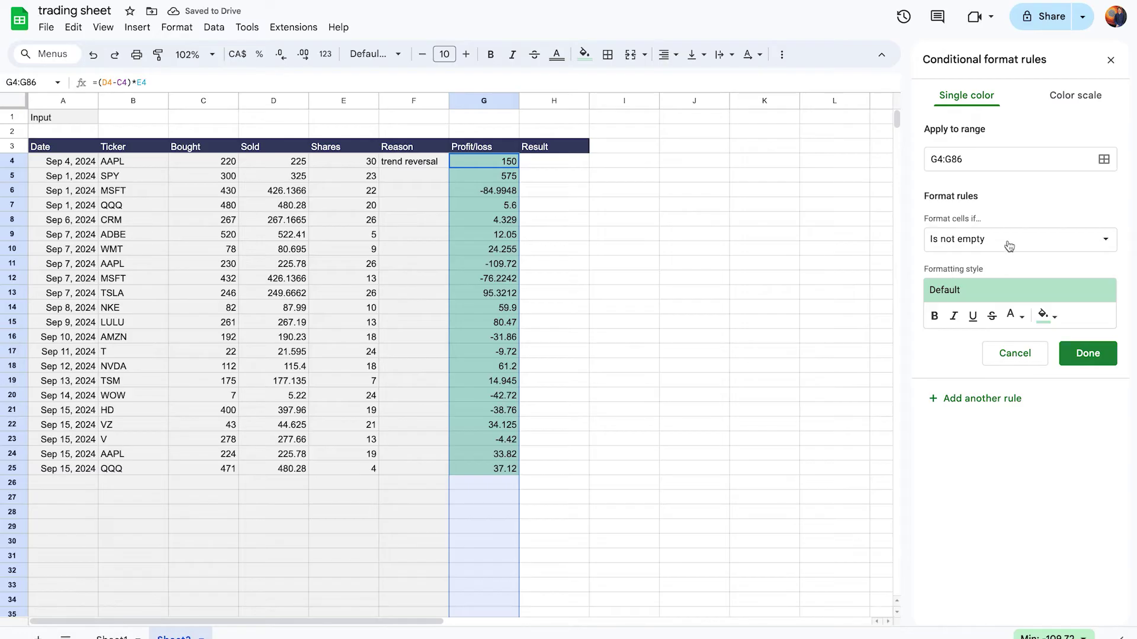
{"action": "left_click", "coordinate": [1009, 246]}
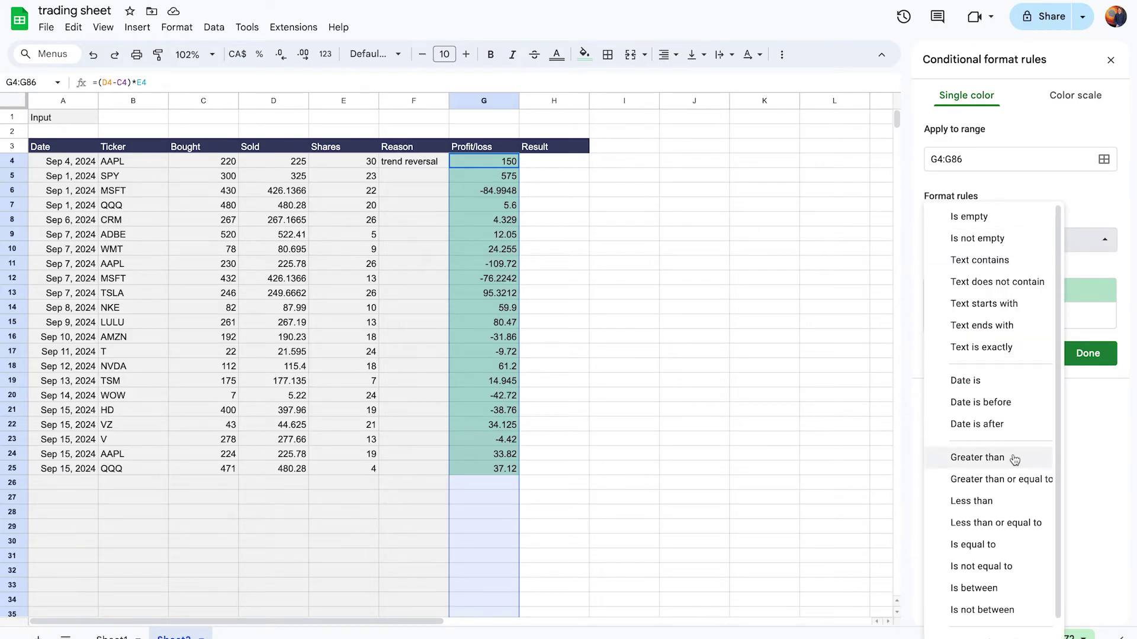
{"action": "left_click", "coordinate": [1012, 458]}
{"action": "left_click", "coordinate": [899, 330]}
{"action": "type", "text": "0"}
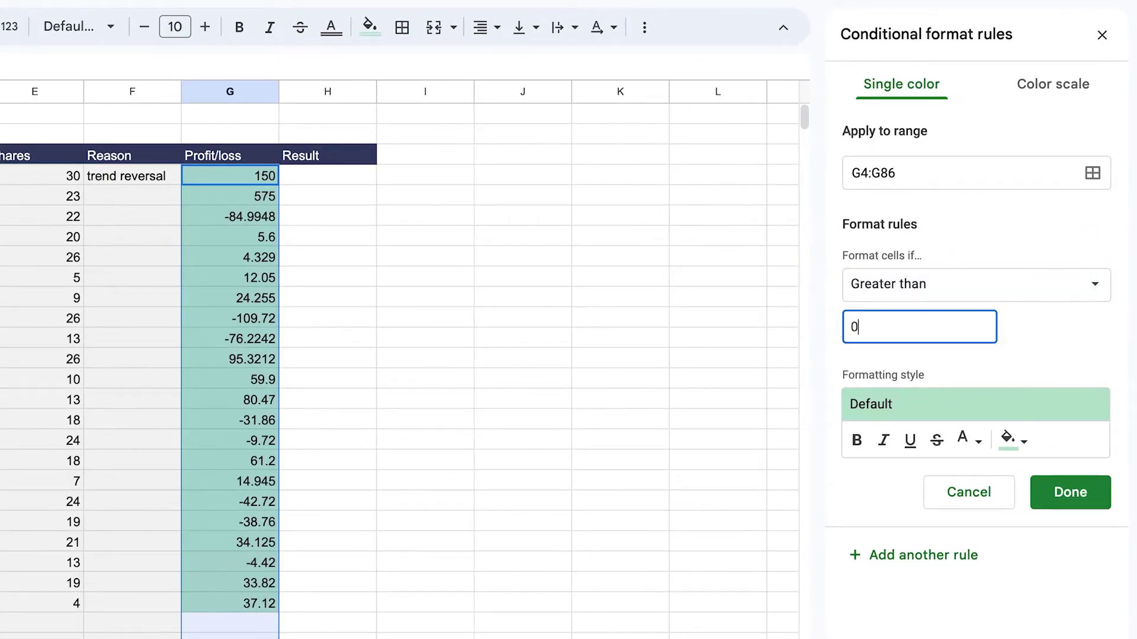
{"action": "left_click", "coordinate": [1014, 441]}
{"action": "left_click", "coordinate": [900, 475]}
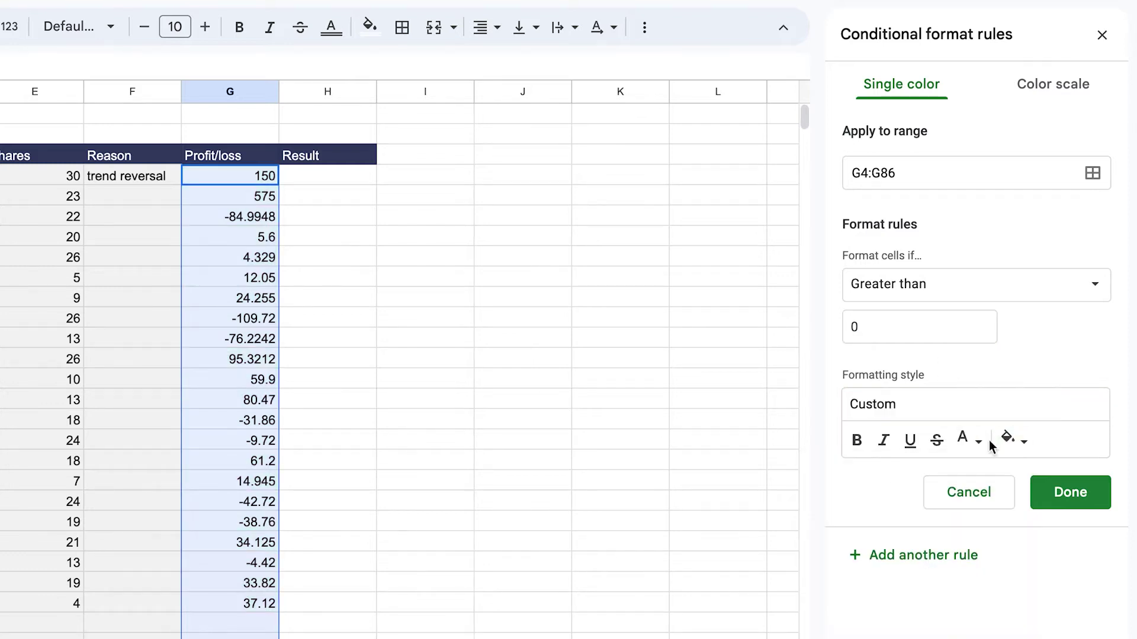
{"action": "left_click", "coordinate": [969, 443]}
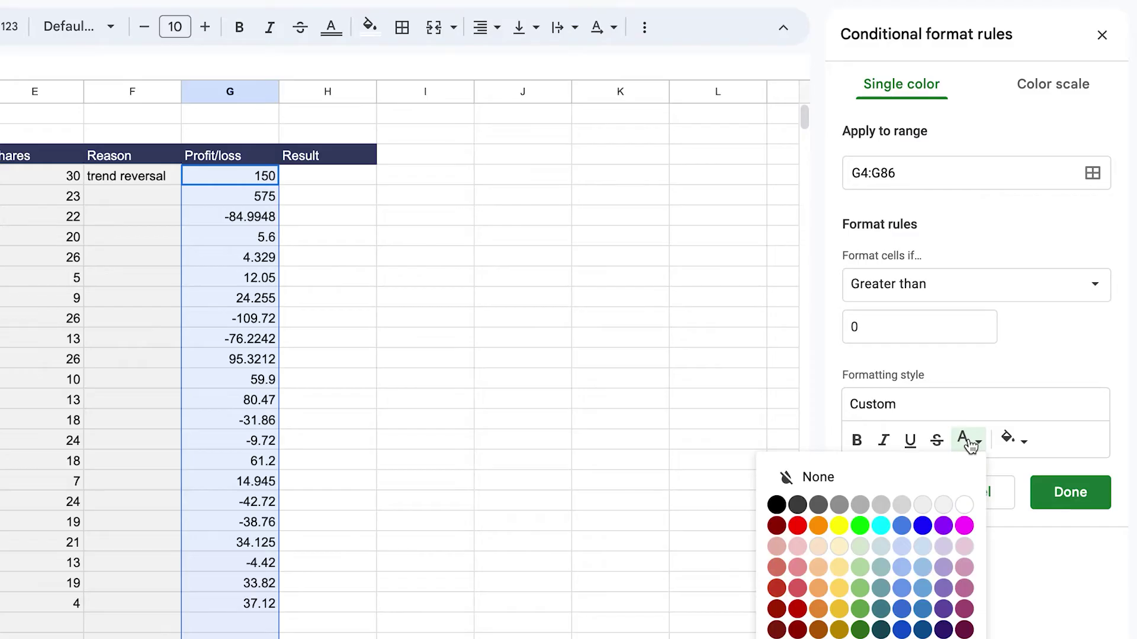
{"action": "left_click", "coordinate": [860, 588]}
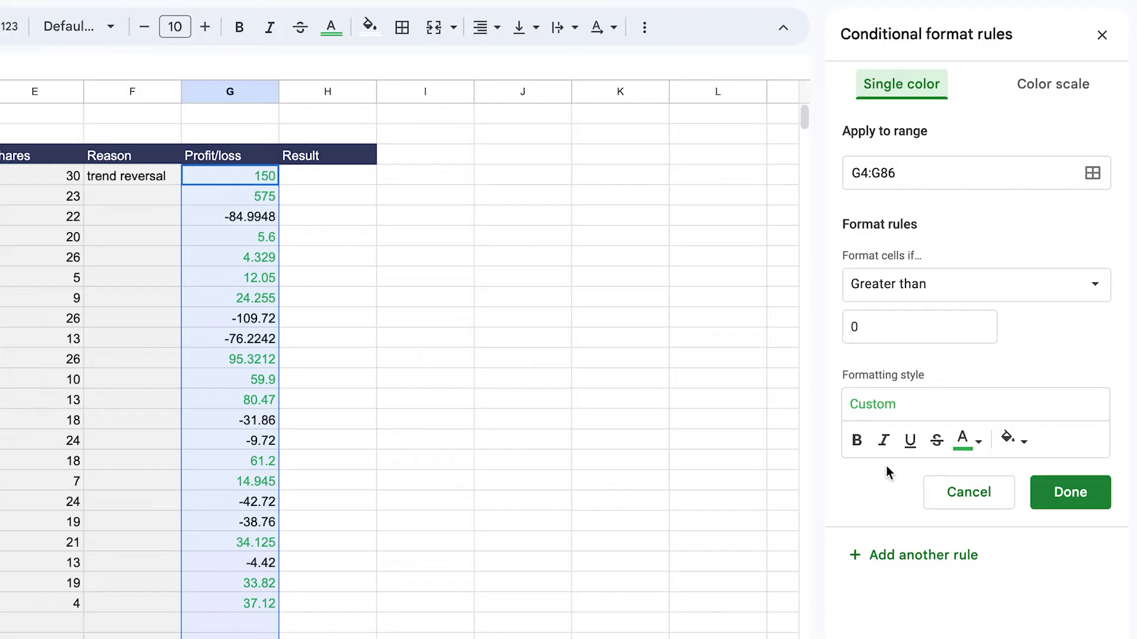
Add a second conditional formatting rule to G4:G86 that shows values less than 0 in red text.
{"action": "left_click", "coordinate": [917, 296]}
{"action": "left_click", "coordinate": [935, 366]}
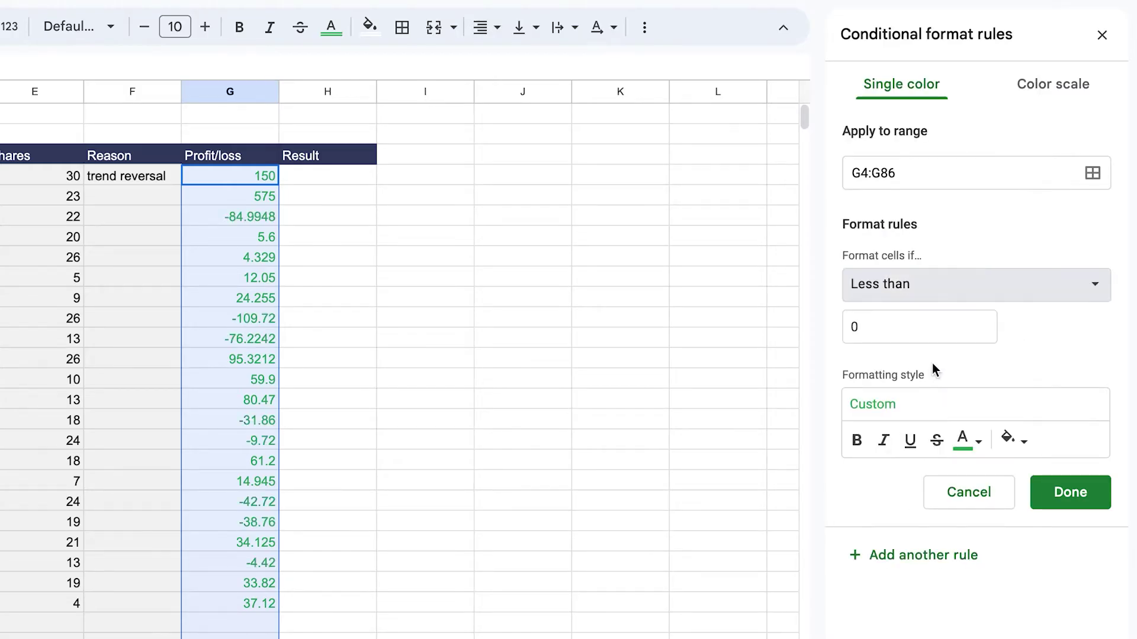
{"action": "left_click", "coordinate": [960, 441]}
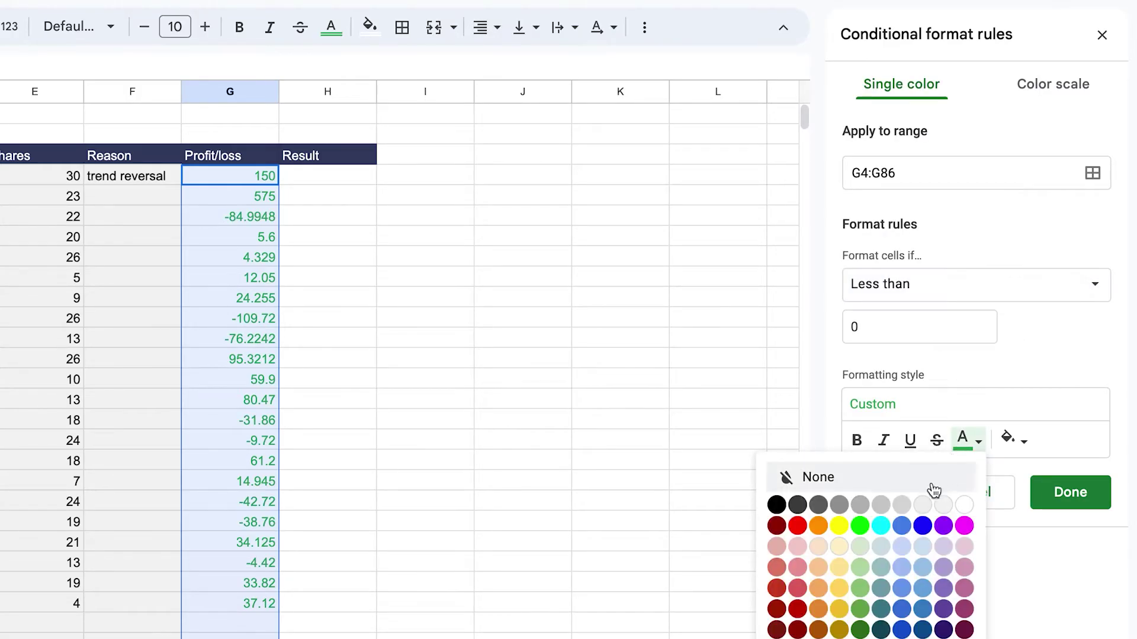
{"action": "left_click", "coordinate": [797, 608]}
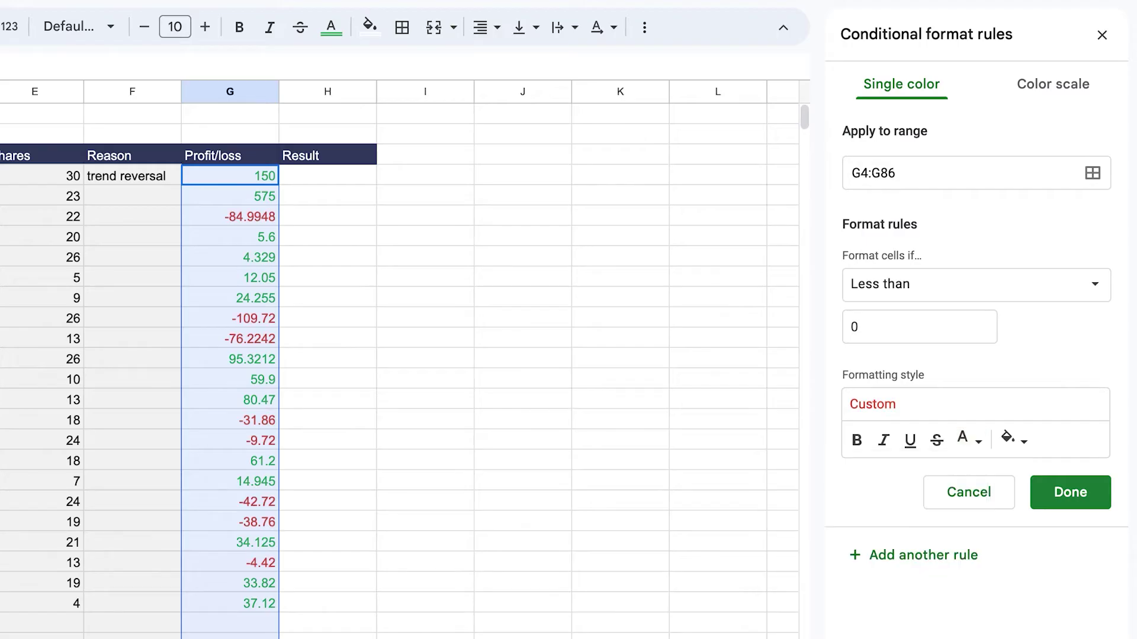
{"action": "left_click", "coordinate": [855, 355]}
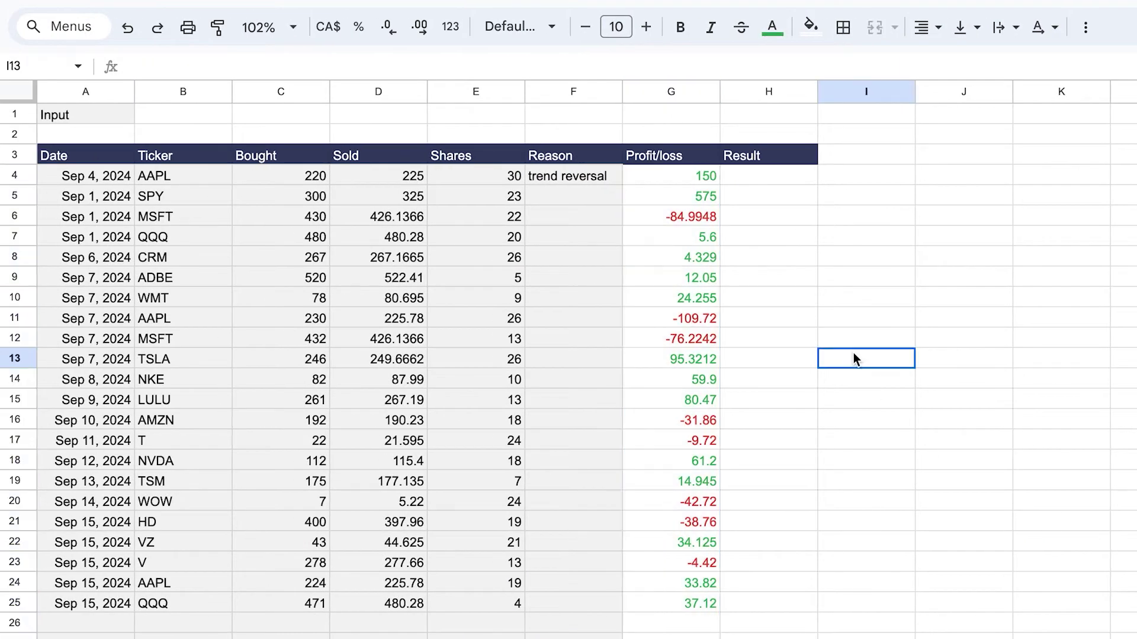
{"action": "left_click_drag", "start_coordinate": [687, 178], "coordinate": [691, 602]}
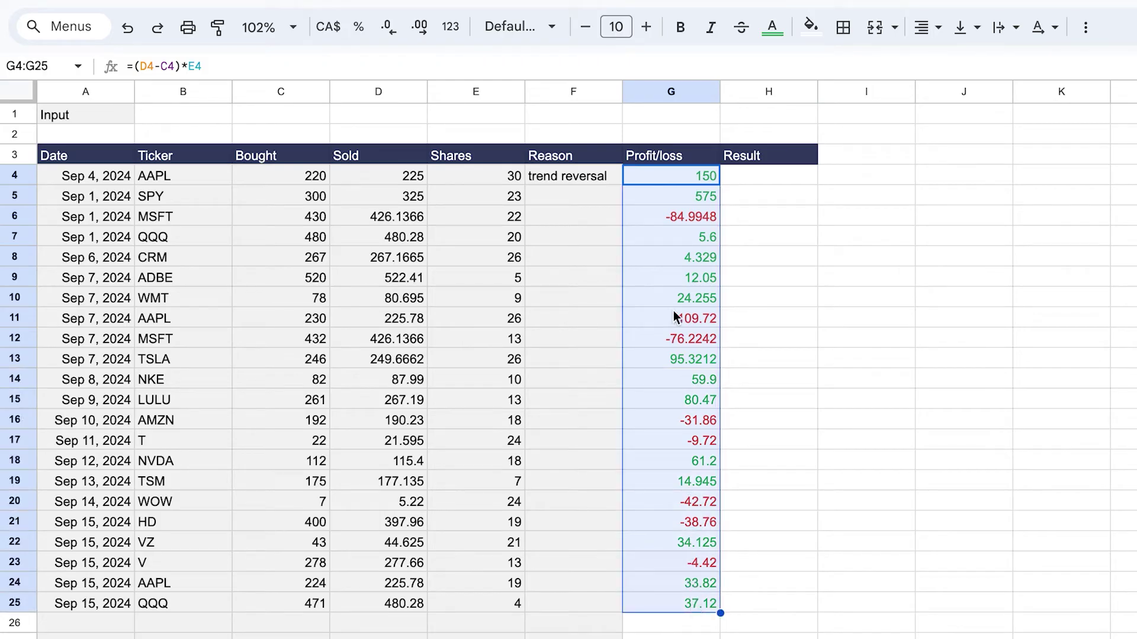
{"action": "left_click", "coordinate": [689, 184]}
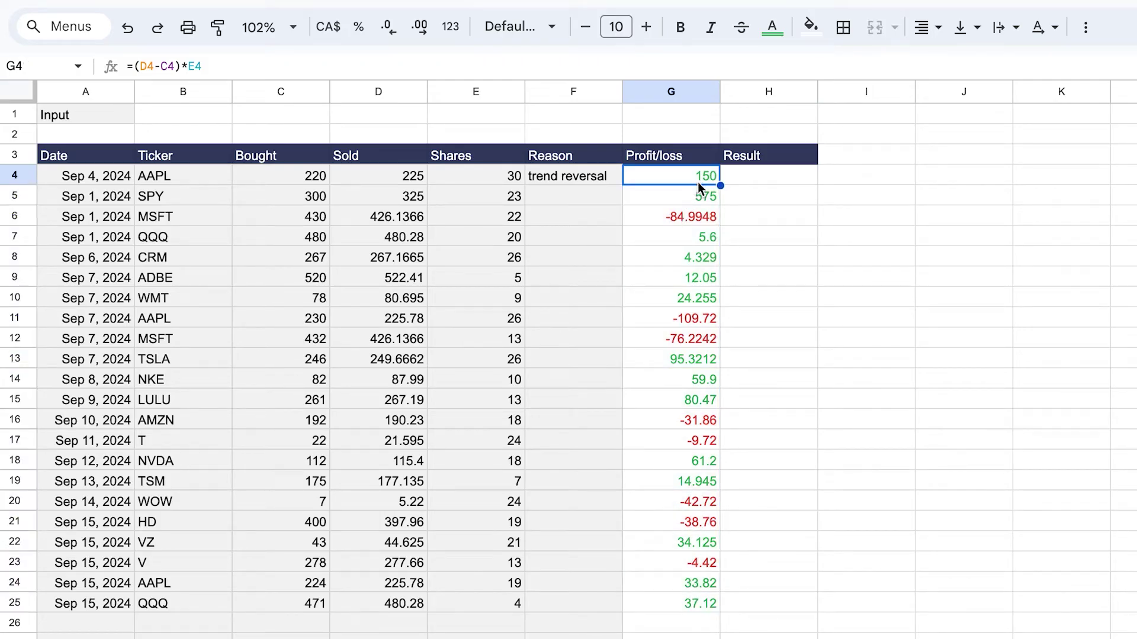
{"action": "key", "text": "Down"}
{"action": "key", "text": "Down"}
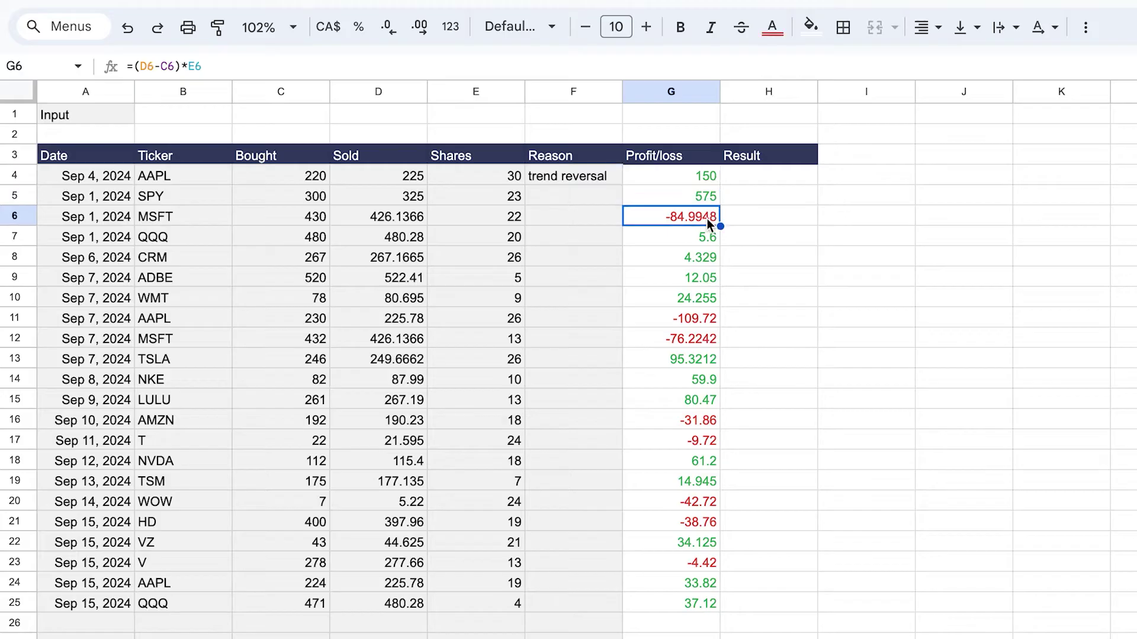
{"action": "key", "text": "Up"}
{"action": "key", "text": "Up"}
Enter =IF(G4>0, "W","L") in H4 and accept the suggested autofill for the remaining trades down to row 25.
{"action": "key", "text": "Right"}
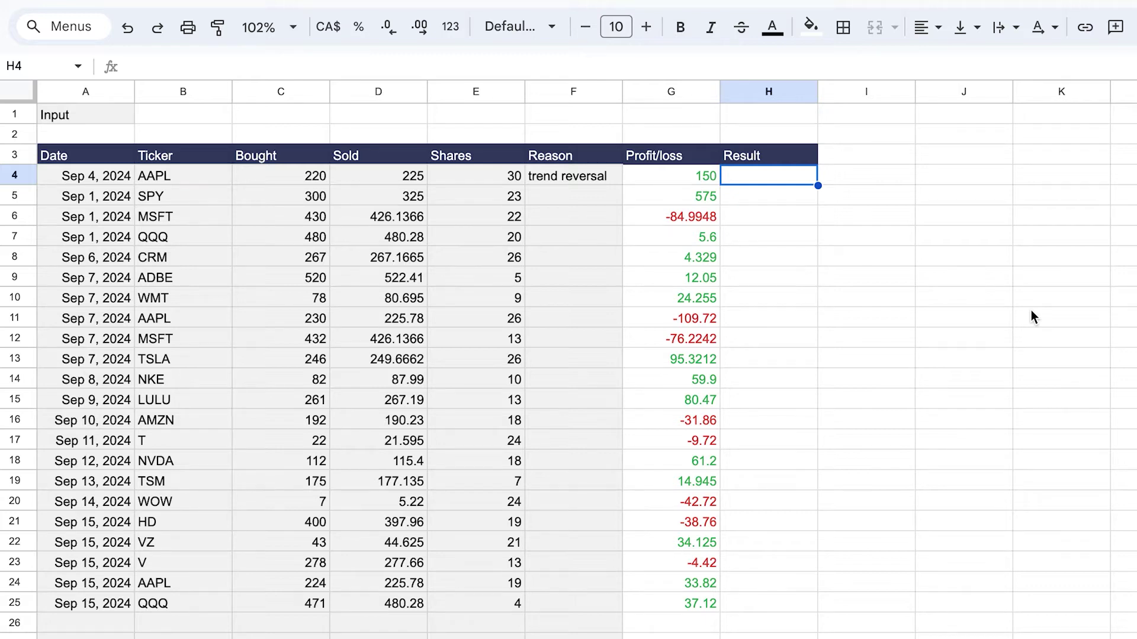
{"action": "type", "text": "=if"}
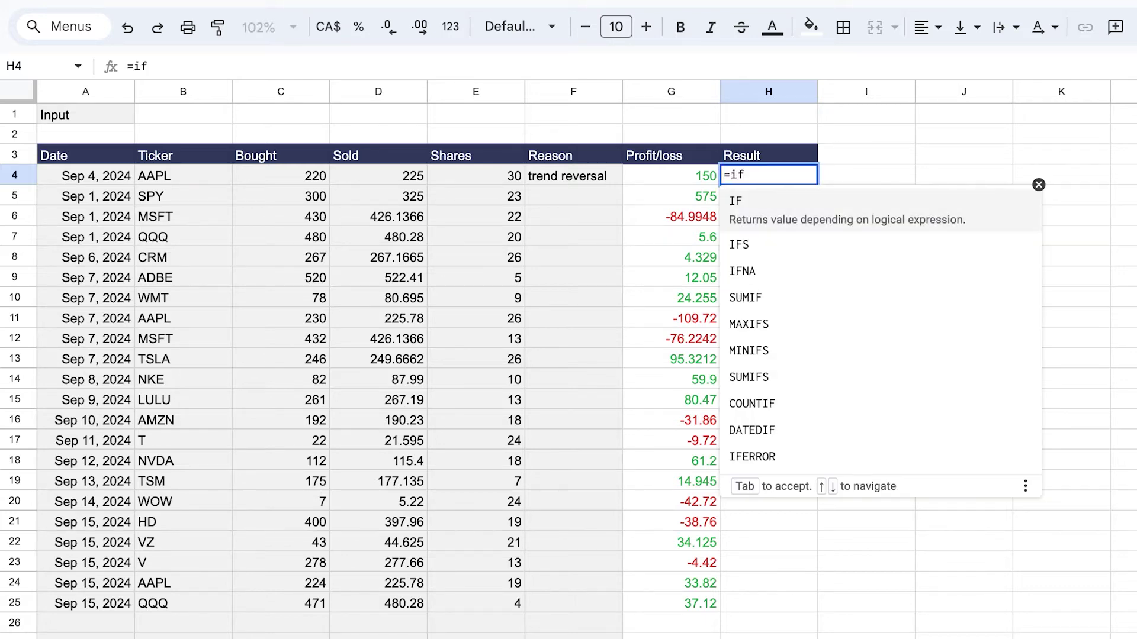
{"action": "key", "text": "Tab"}
{"action": "left_click", "coordinate": [693, 175]}
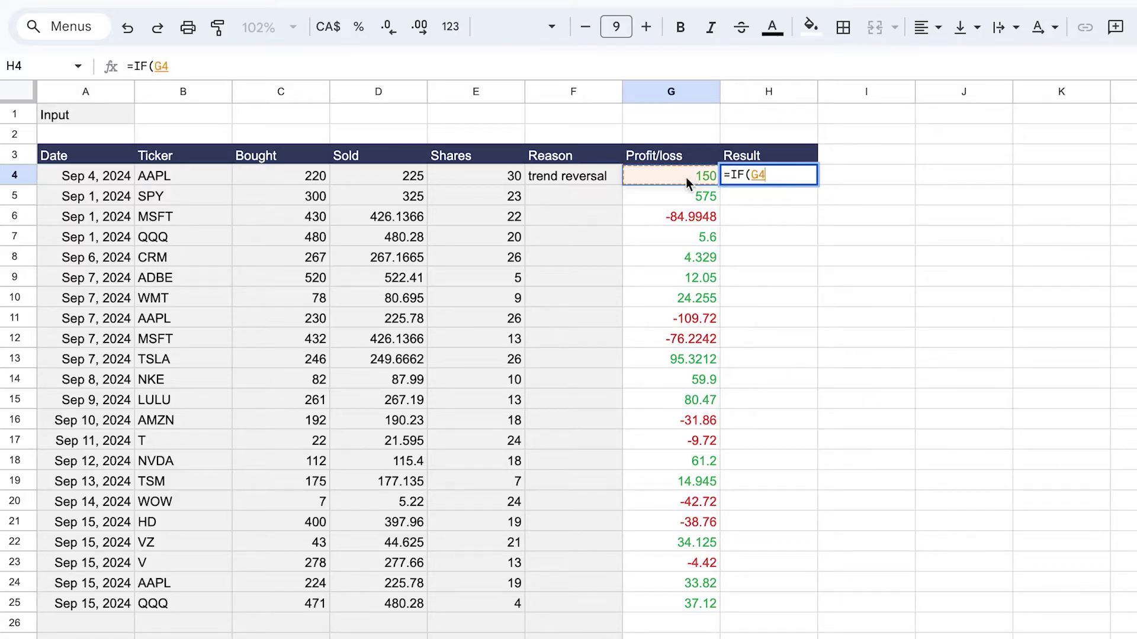
{"action": "type", "text": ">0, \""}
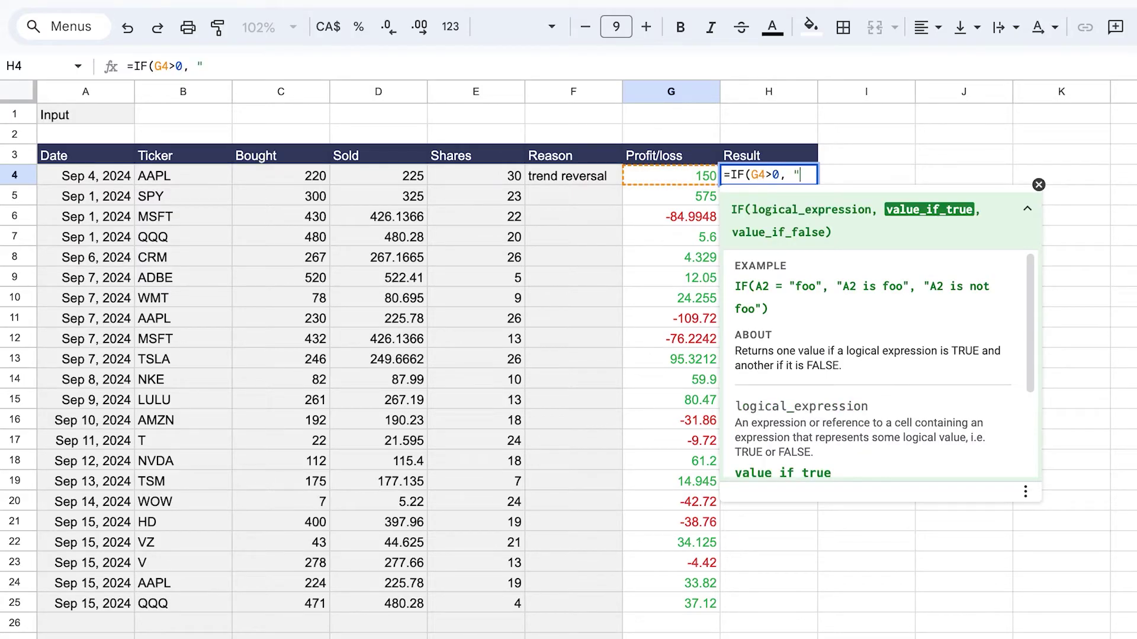
{"action": "type", "text": "W\","}
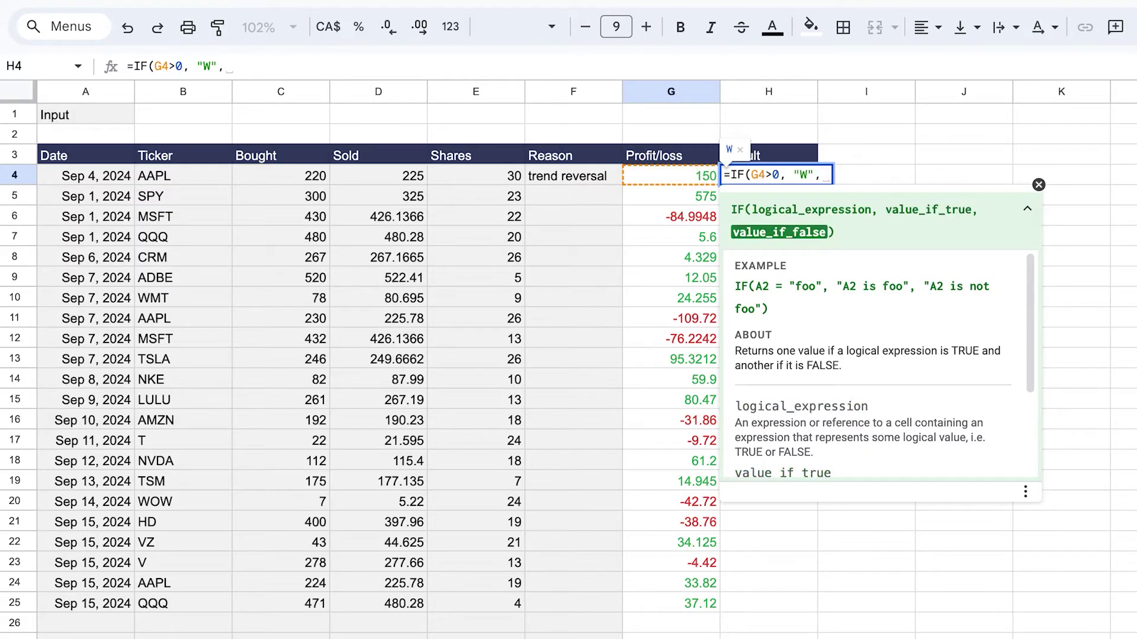
{"action": "key", "text": "BackSpace"}
{"action": "type", "text": "\"L\")"}
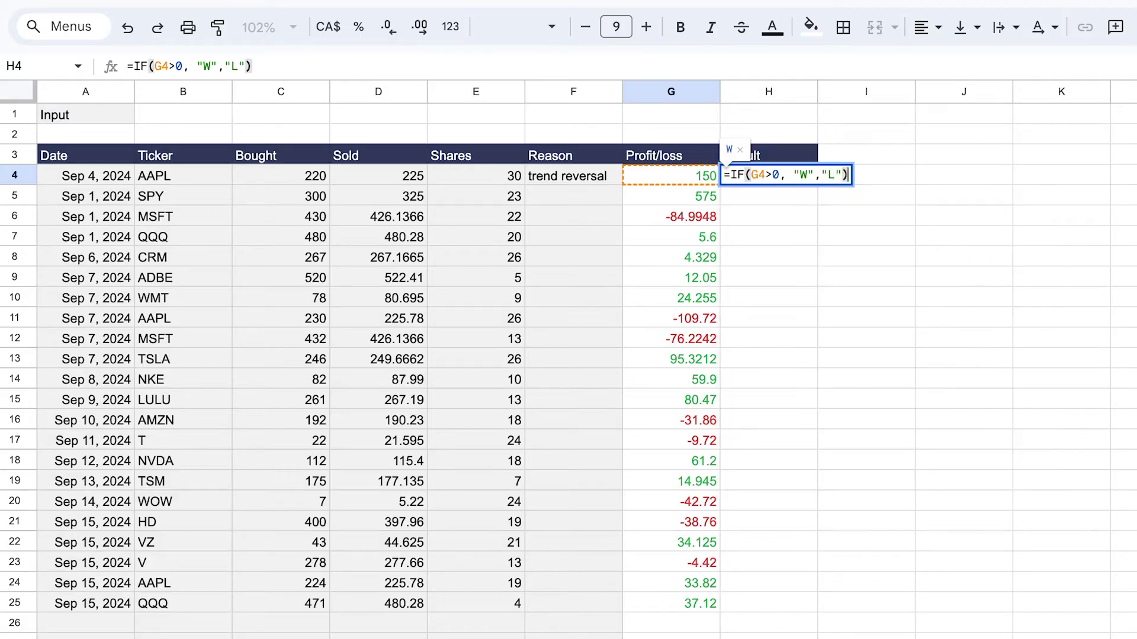
{"action": "key", "text": "Return"}
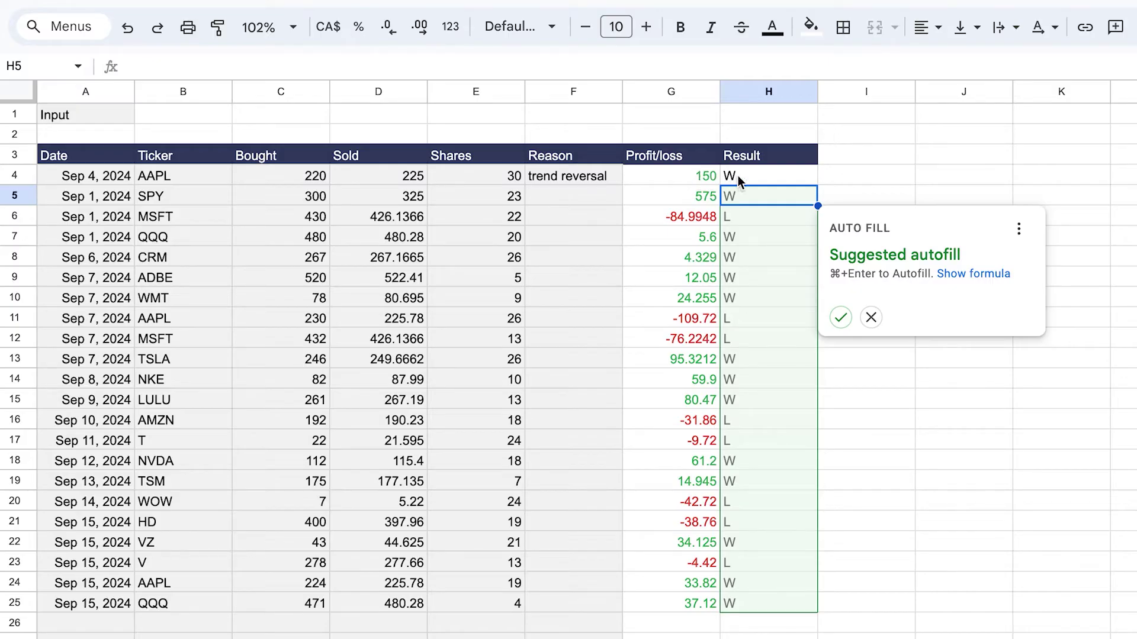
{"action": "left_click", "coordinate": [840, 318]}
Check the row 6 result against its profit/loss and review the summary labels in J1:J12.
{"action": "left_click", "coordinate": [737, 219]}
{"action": "left_click", "coordinate": [687, 215]}
{"action": "left_click", "coordinate": [749, 217]}
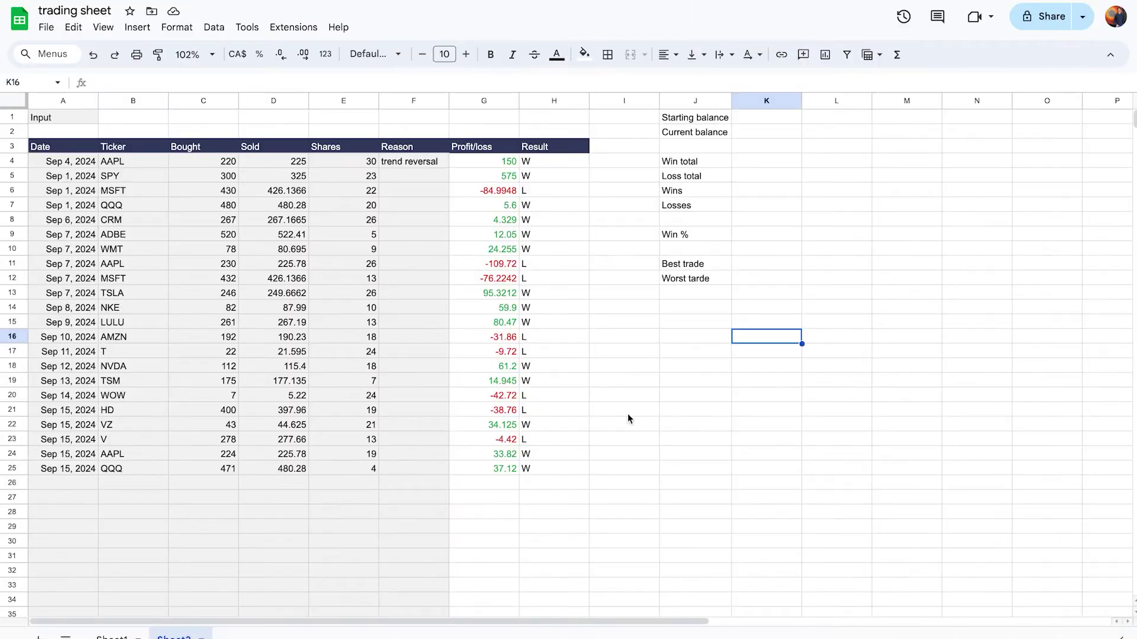
{"action": "left_click", "coordinate": [713, 121]}
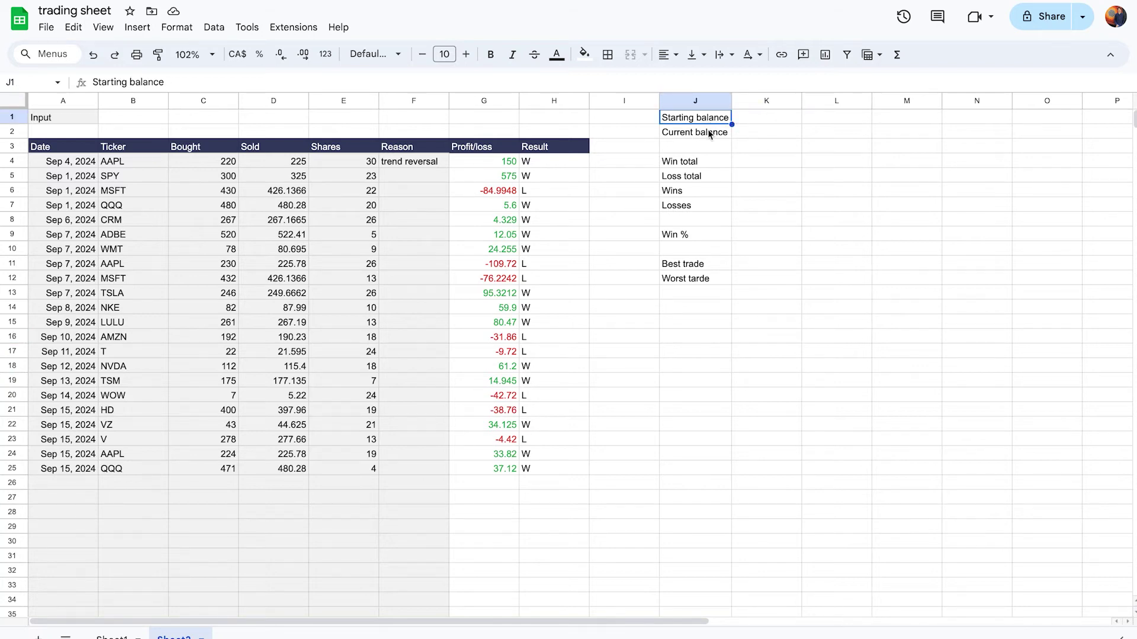
{"action": "left_click", "coordinate": [697, 132]}
{"action": "left_click", "coordinate": [700, 161]}
{"action": "left_click", "coordinate": [615, 272]}
{"action": "left_click", "coordinate": [603, 374]}
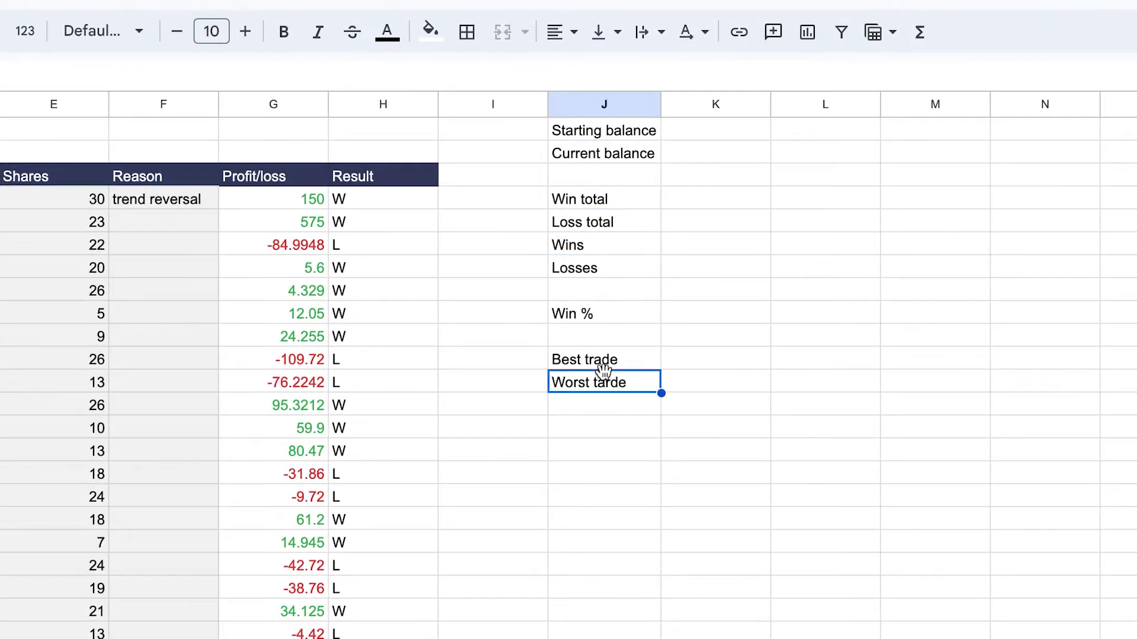
Fill the starting balance label in J1 and its input cell K1 with the lightest gray.
{"action": "left_click", "coordinate": [611, 132]}
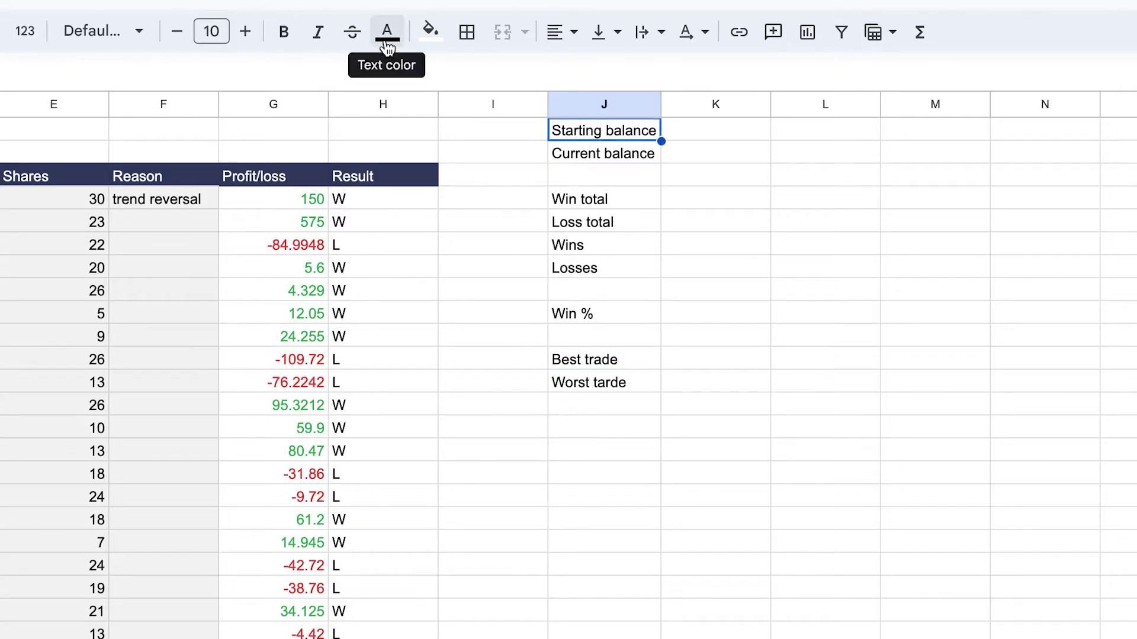
{"action": "left_click", "coordinate": [432, 30]}
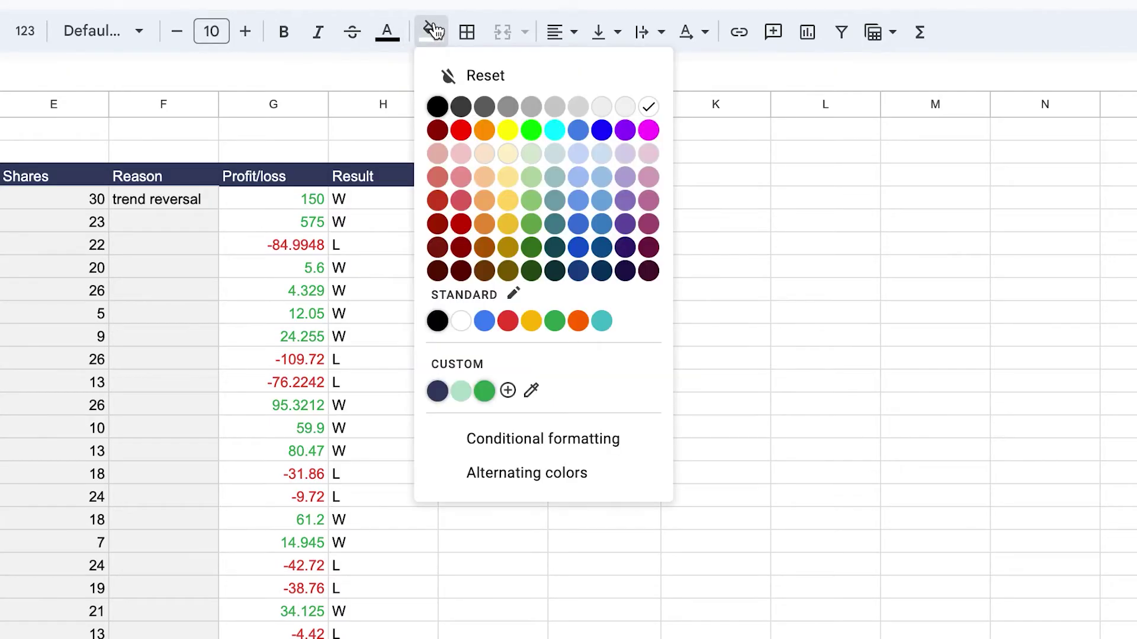
{"action": "left_click", "coordinate": [625, 108]}
{"action": "left_click", "coordinate": [654, 186]}
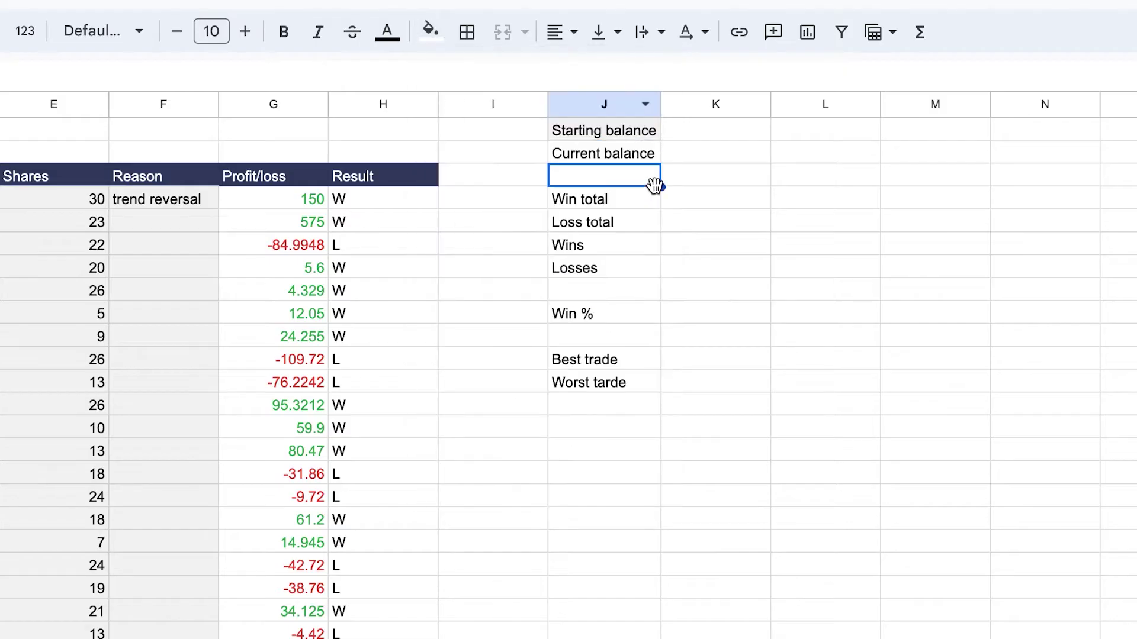
{"action": "left_click", "coordinate": [618, 136]}
{"action": "left_click", "coordinate": [704, 129]}
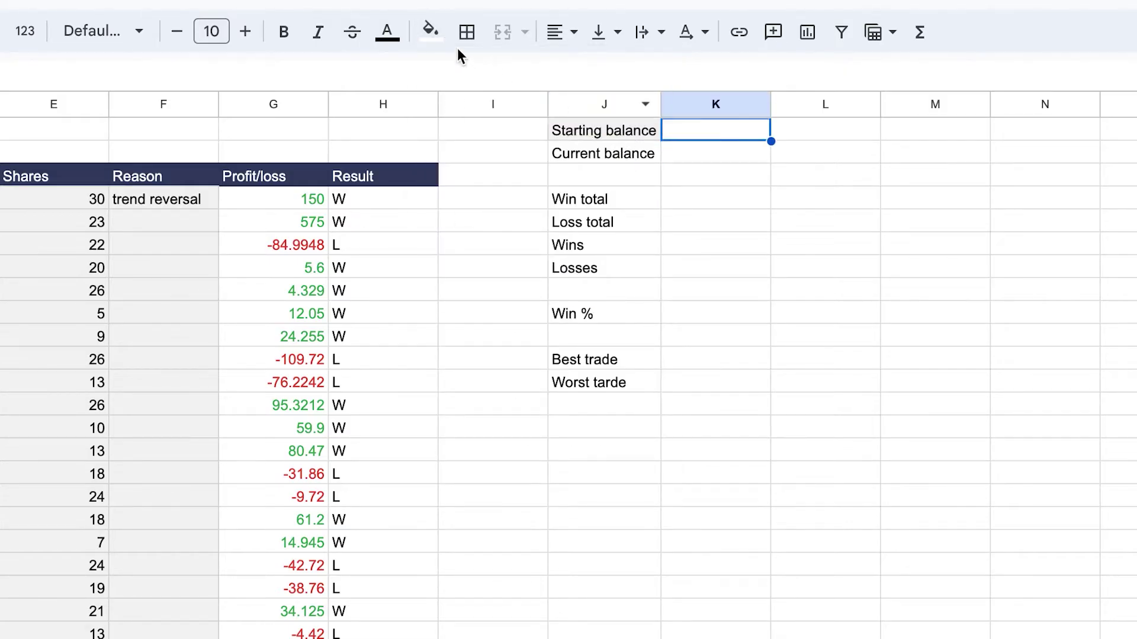
{"action": "left_click", "coordinate": [430, 29]}
{"action": "left_click", "coordinate": [627, 108]}
{"action": "left_click", "coordinate": [789, 228]}
Give the current balance cells J2:K2 the custom green fill and white text.
{"action": "left_click_drag", "start_coordinate": [610, 154], "coordinate": [702, 155]}
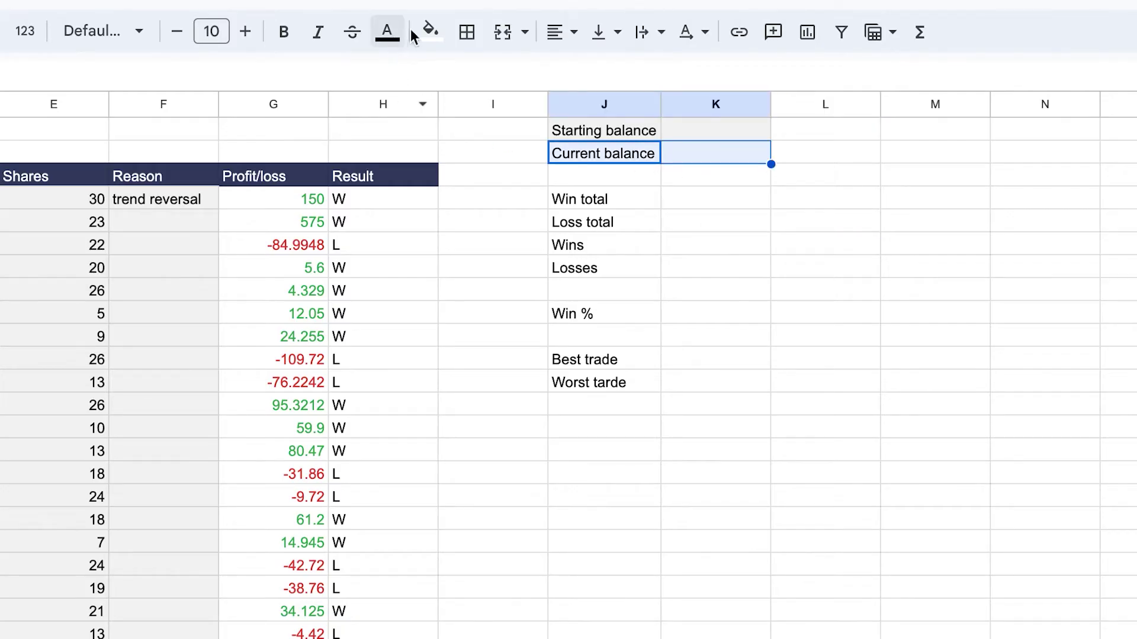
{"action": "left_click", "coordinate": [430, 30]}
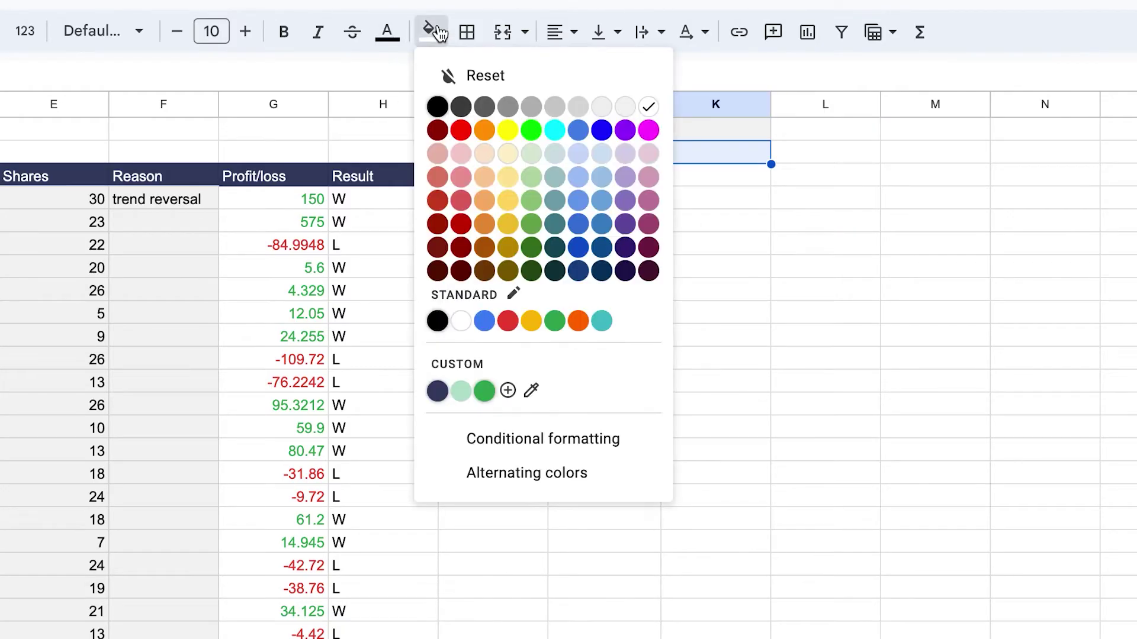
{"action": "left_click", "coordinate": [486, 392]}
{"action": "left_click", "coordinate": [387, 31]}
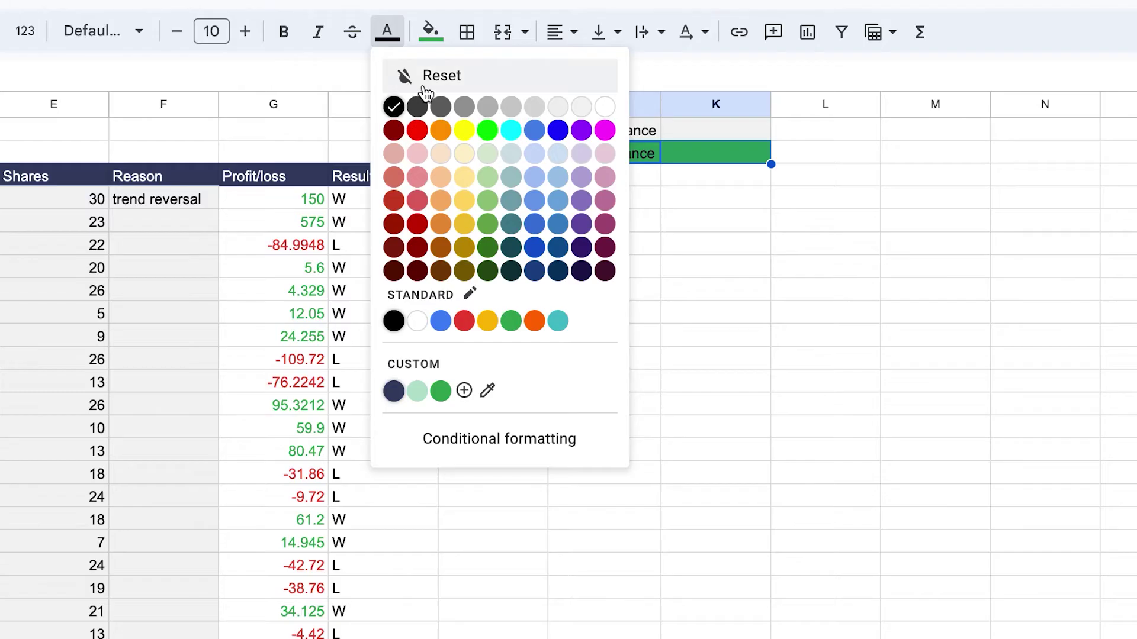
{"action": "left_click", "coordinate": [604, 106]}
Apply the custom green fill and white text to the remaining summary rows J4:K7, J9:K9 and J11:K12.
{"action": "left_click_drag", "start_coordinate": [592, 199], "coordinate": [688, 266]}
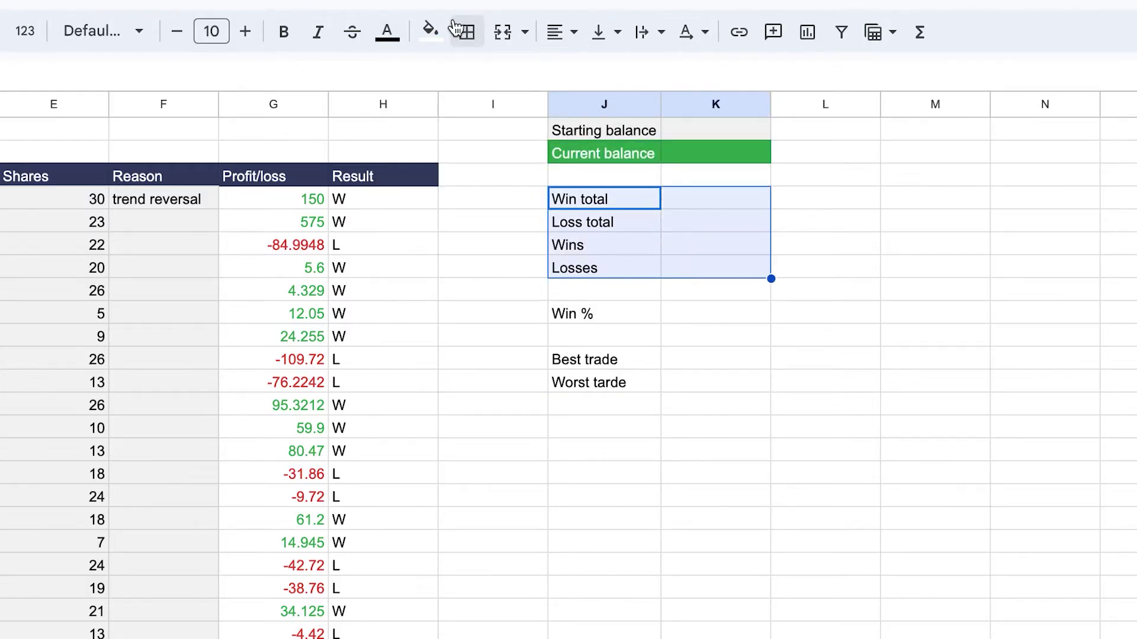
{"action": "left_click", "coordinate": [430, 29]}
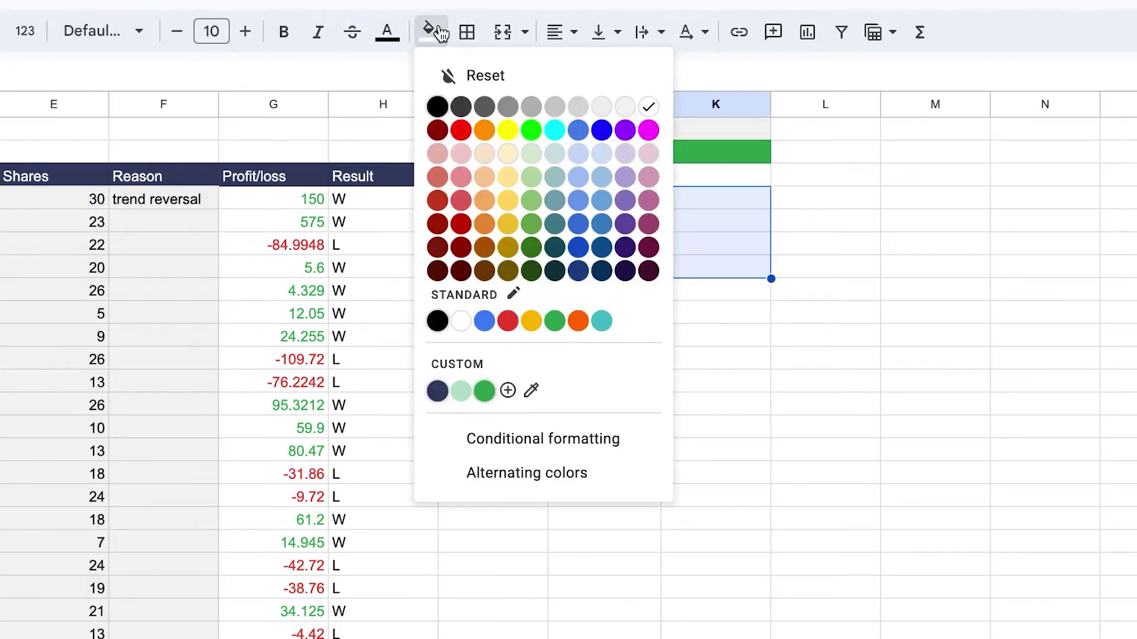
{"action": "left_click", "coordinate": [495, 402]}
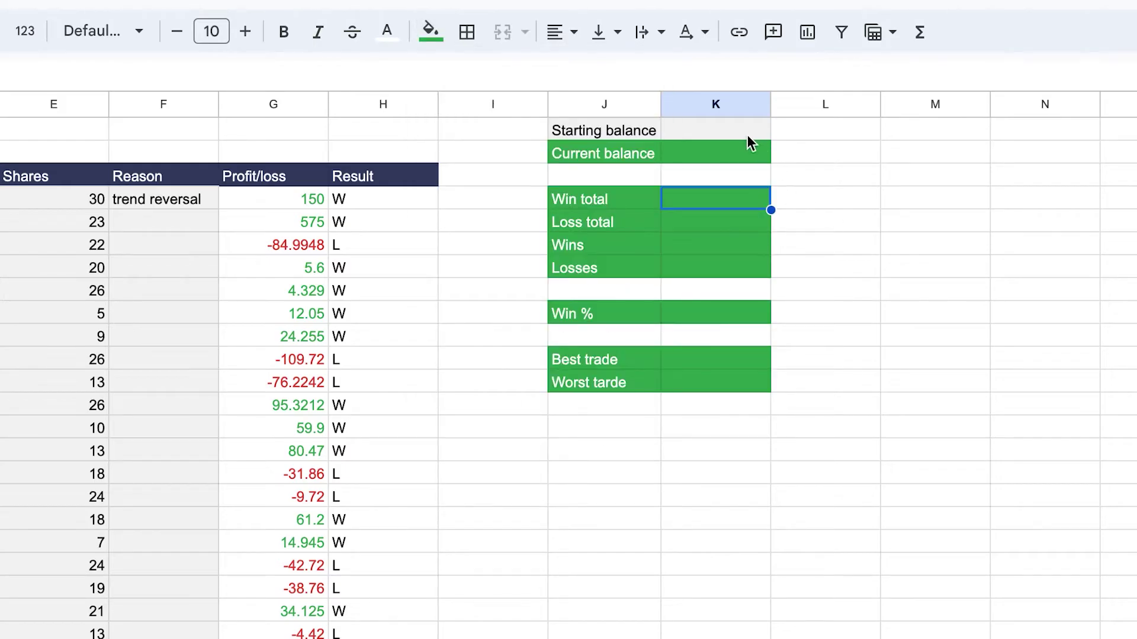
Enter a starting balance of 100000 in K1 and format it as US Dollar.
{"action": "left_click", "coordinate": [744, 136]}
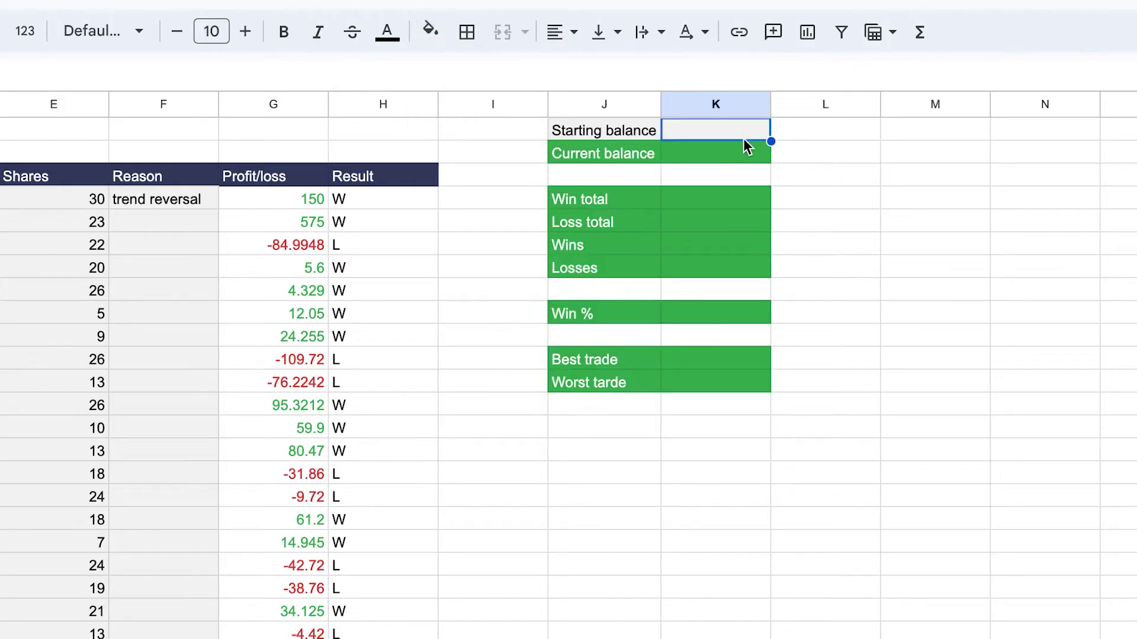
{"action": "type", "text": "100000"}
{"action": "key", "text": "Return"}
{"action": "left_click", "coordinate": [734, 130]}
{"action": "left_click", "coordinate": [30, 37]}
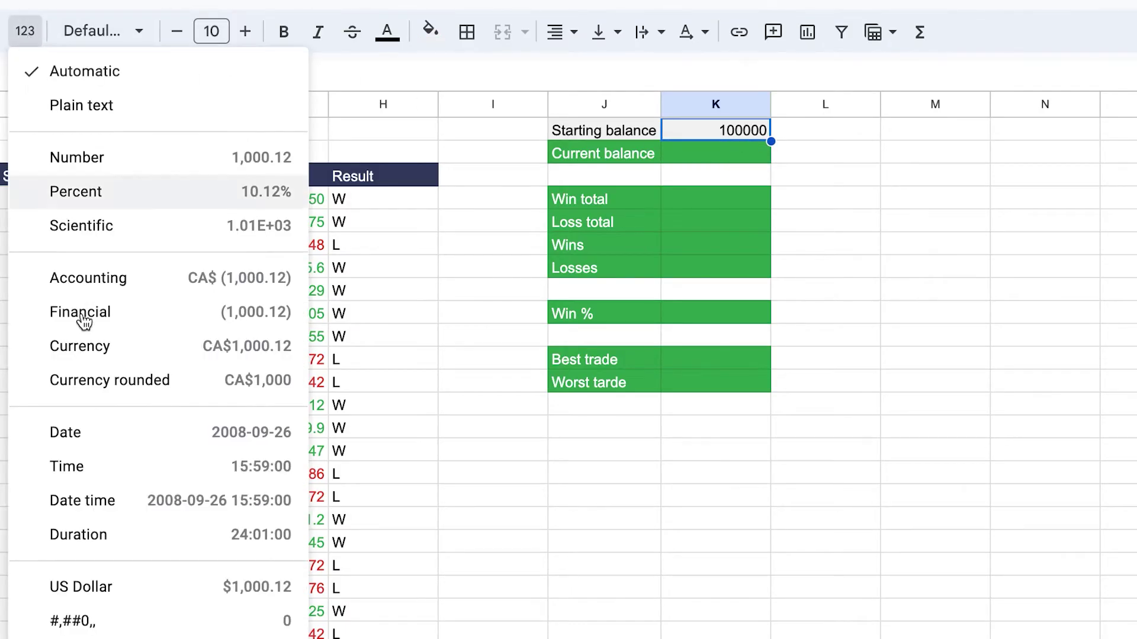
{"action": "left_click", "coordinate": [110, 592]}
{"action": "left_click", "coordinate": [796, 448]}
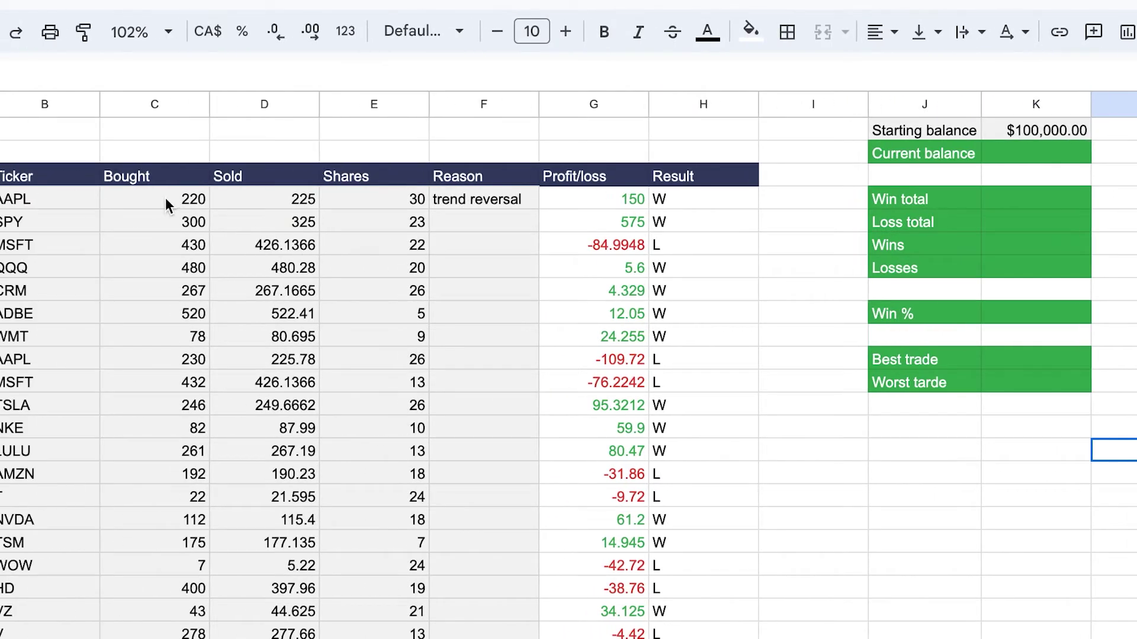
Format the Sold prices in D4:D25 as numbers with no decimal places.
{"action": "left_click", "coordinate": [168, 197]}
{"action": "left_click_drag", "start_coordinate": [167, 198], "coordinate": [350, 499]}
{"action": "left_click_drag", "start_coordinate": [264, 199], "coordinate": [411, 611]}
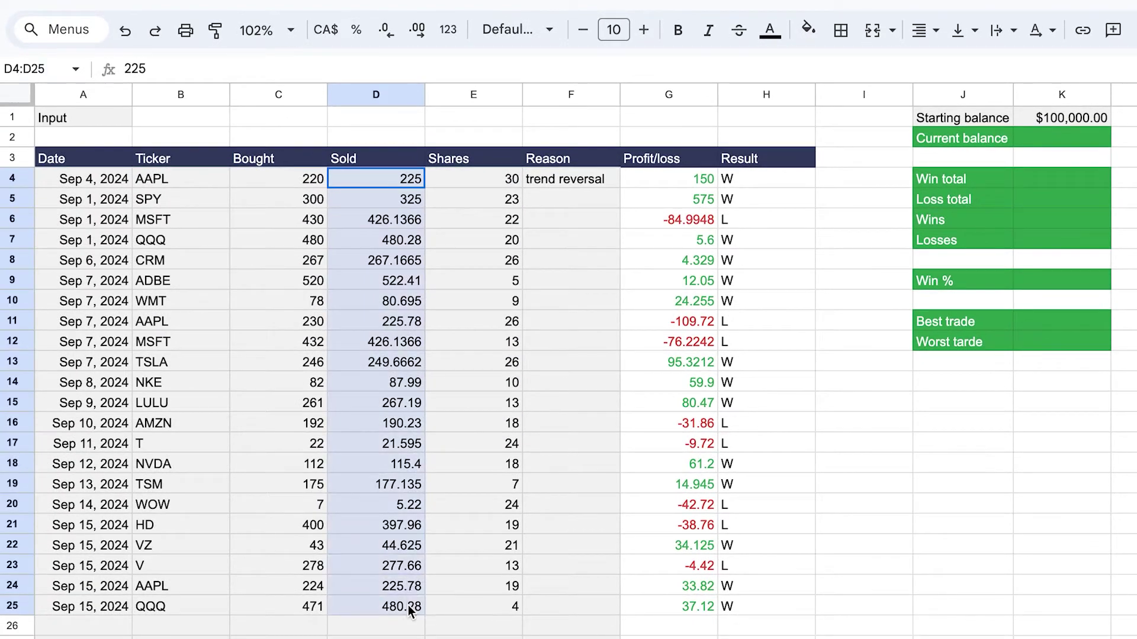
{"action": "left_click", "coordinate": [451, 31]}
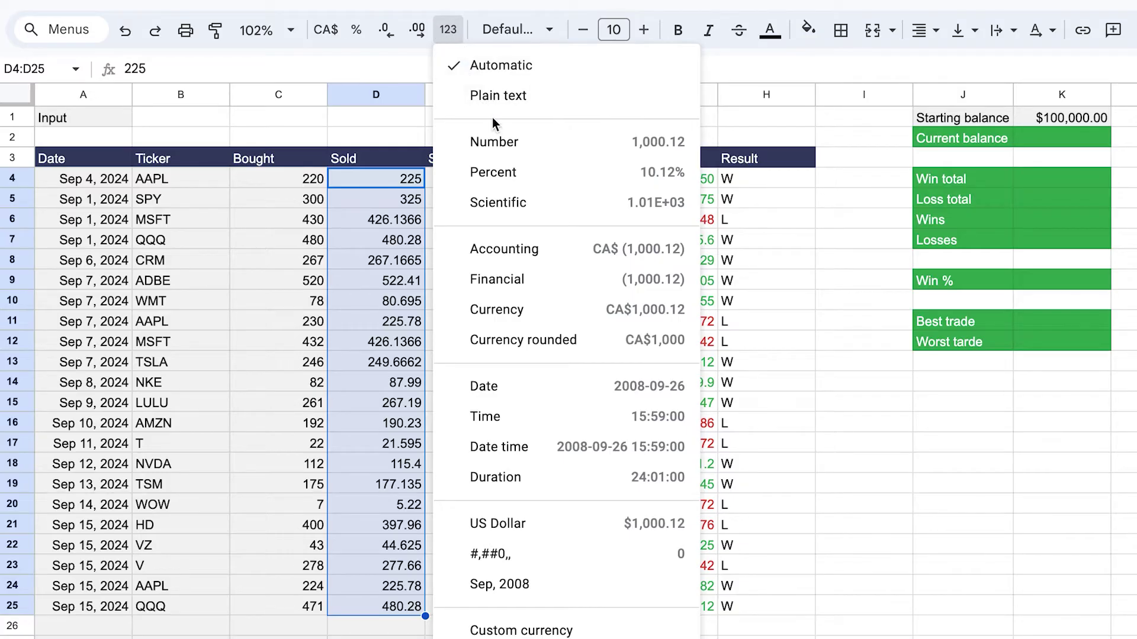
{"action": "left_click", "coordinate": [500, 143]}
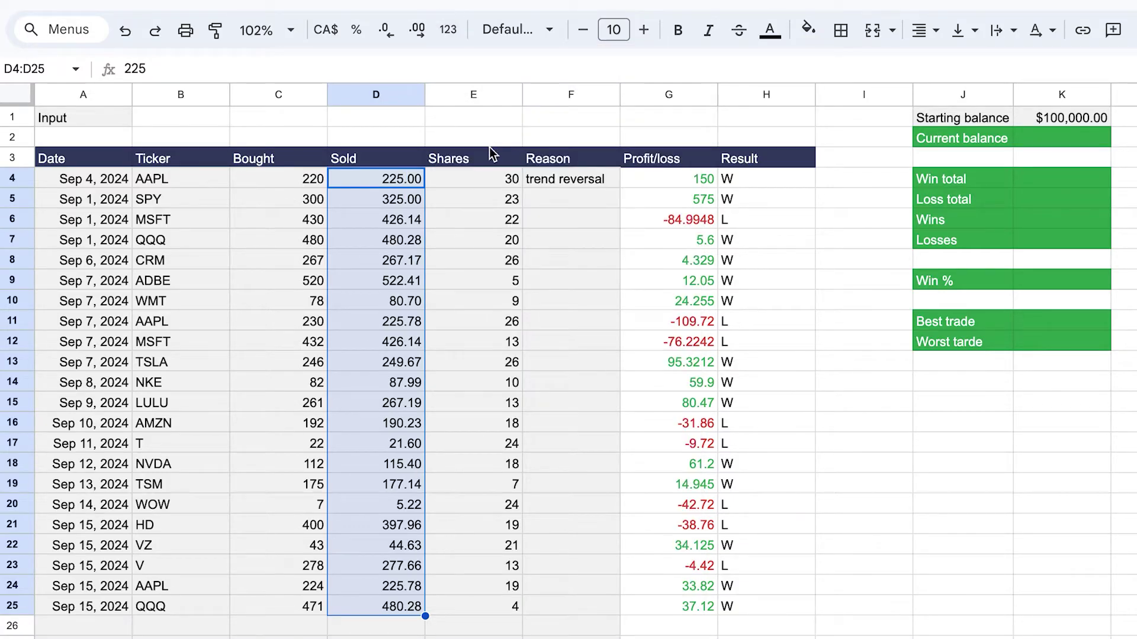
{"action": "left_click", "coordinate": [390, 37]}
{"action": "left_click", "coordinate": [390, 37]}
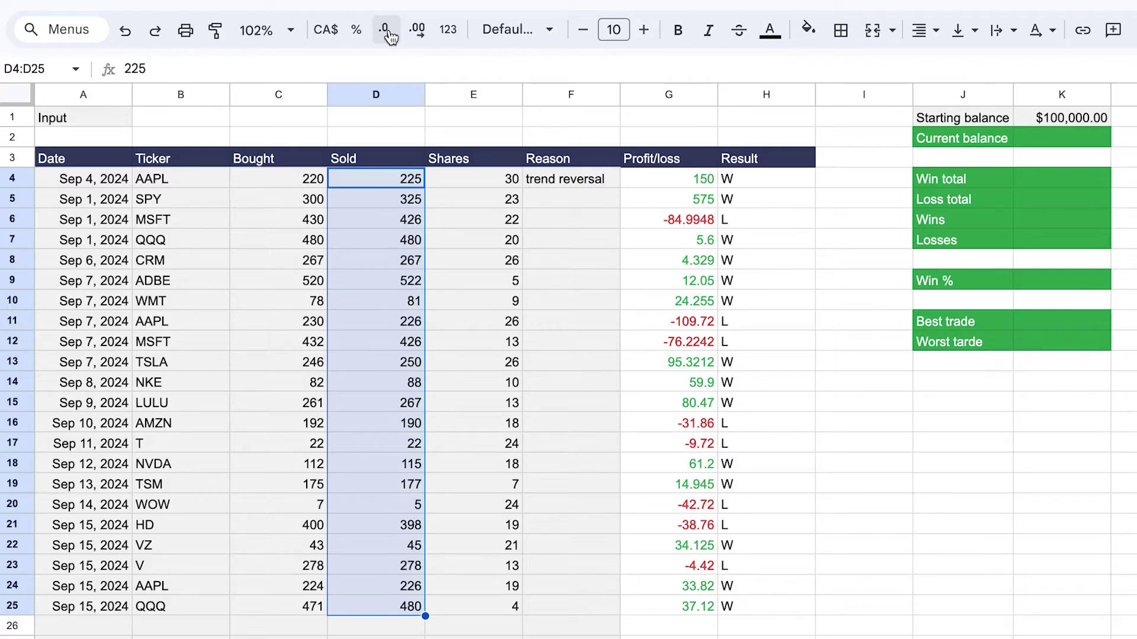
Review the Bought, Sold and Shares values together with the starting and current balance cells.
{"action": "left_click", "coordinate": [411, 118]}
{"action": "left_click_drag", "start_coordinate": [411, 179], "coordinate": [411, 240]}
{"action": "left_click_drag", "start_coordinate": [388, 349], "coordinate": [399, 623]}
{"action": "left_click_drag", "start_coordinate": [502, 179], "coordinate": [502, 321]}
{"action": "left_click_drag", "start_coordinate": [274, 178], "coordinate": [327, 586]}
{"action": "left_click", "coordinate": [1061, 138]}
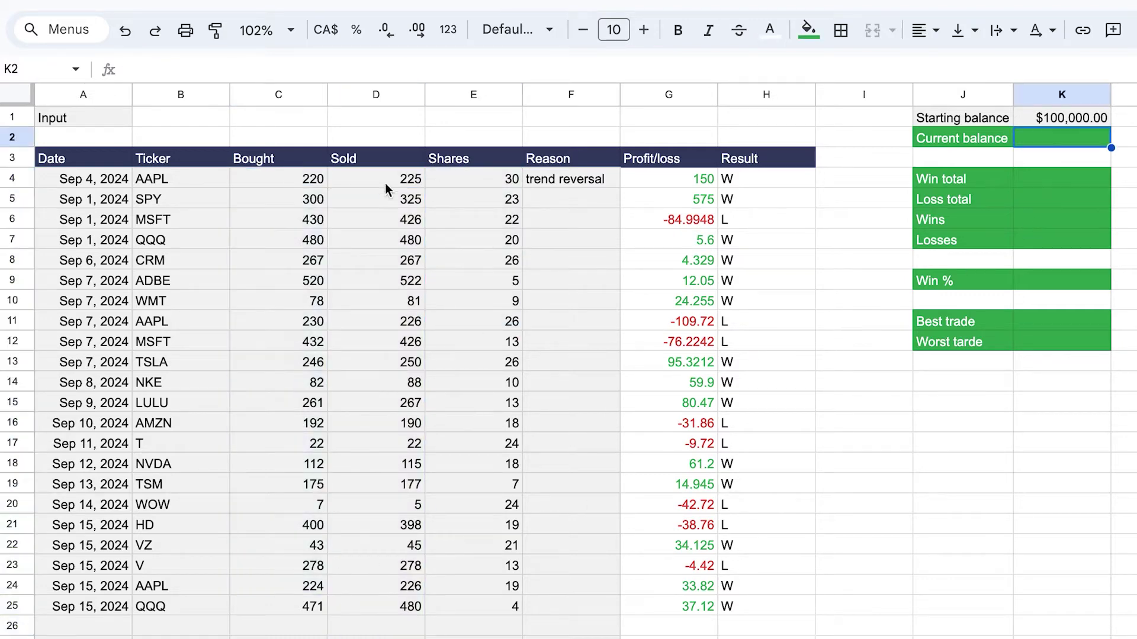
{"action": "left_click_drag", "start_coordinate": [272, 180], "coordinate": [325, 321]}
{"action": "left_click", "coordinate": [1060, 141]}
{"action": "left_click", "coordinate": [1067, 121]}
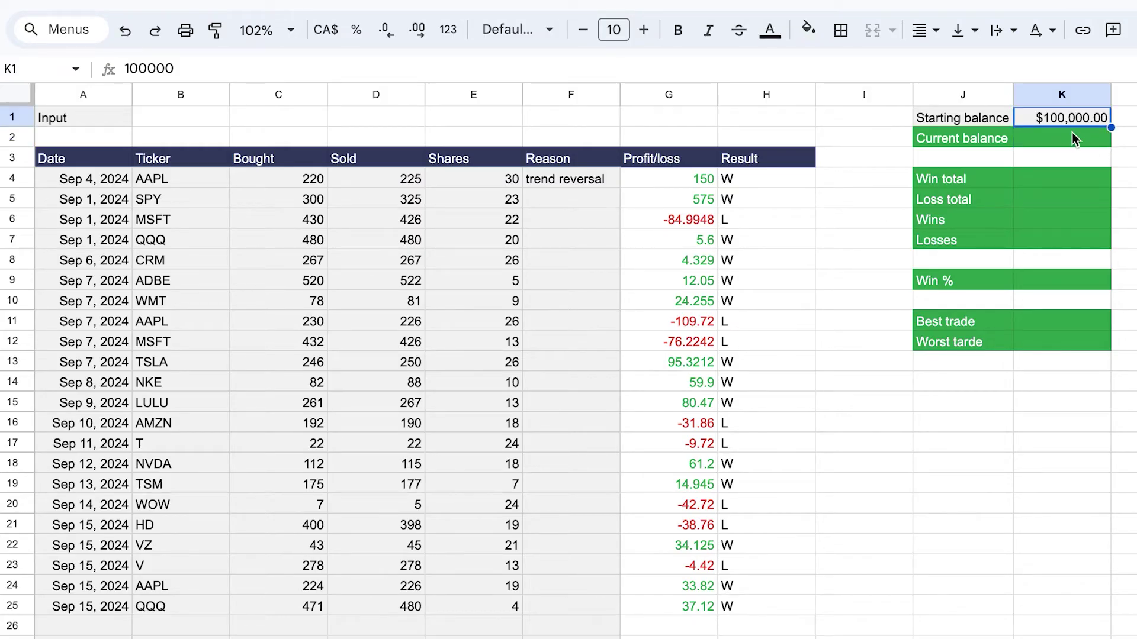
Calculate the current balance in K2 as K1 plus the SUM of the Profit/loss column from G4 down past the last trade.
{"action": "left_click", "coordinate": [1069, 140]}
{"action": "type", "text": "="}
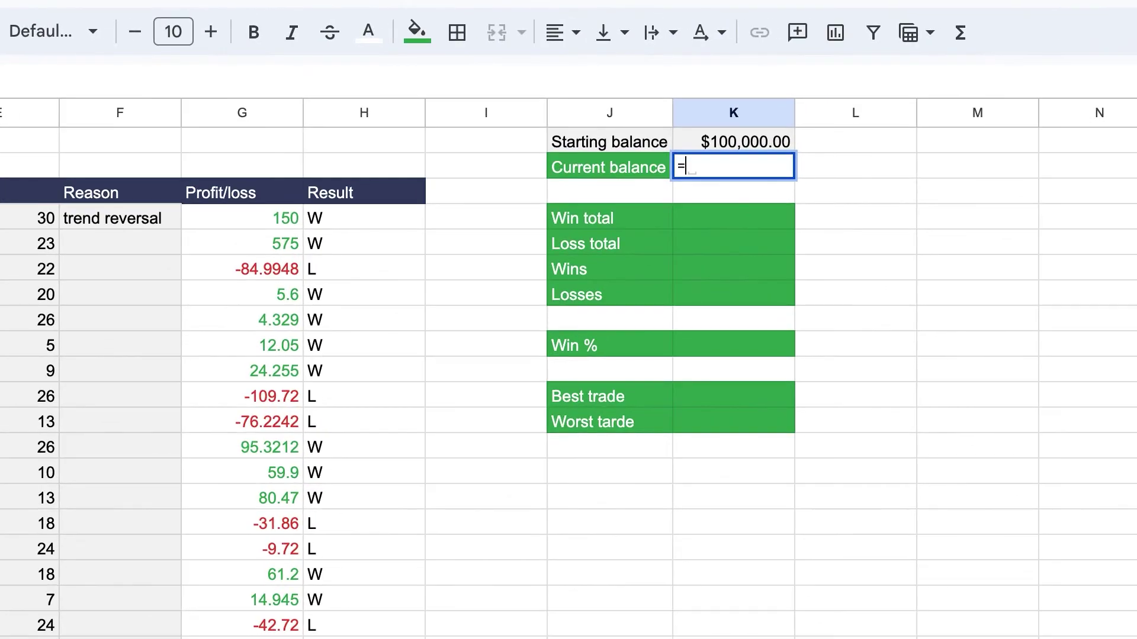
{"action": "left_click", "coordinate": [742, 141]}
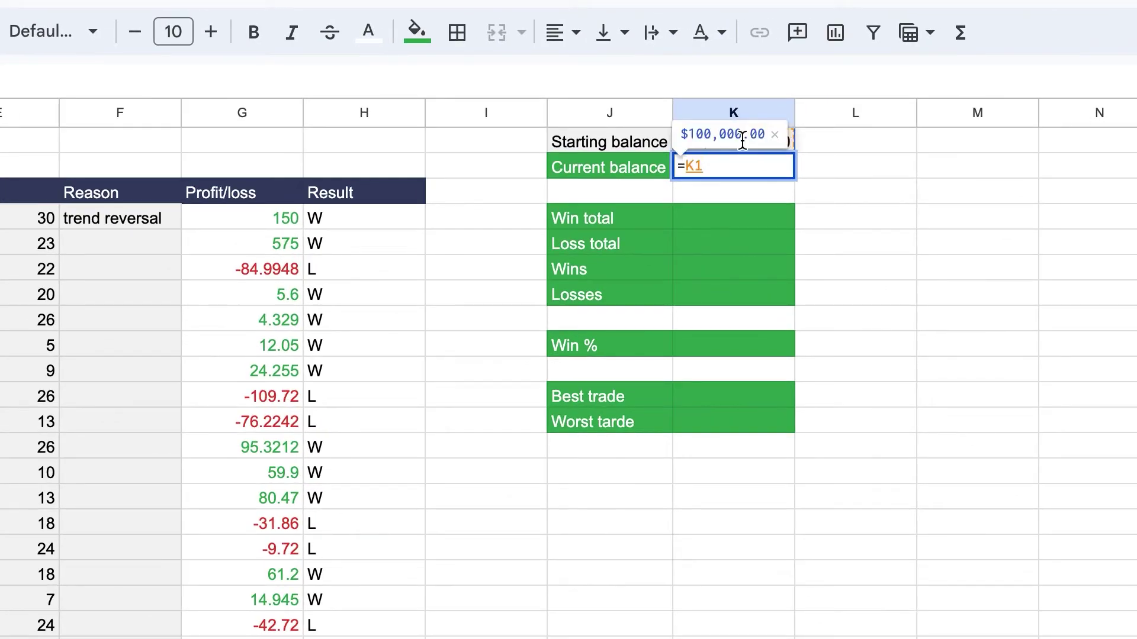
{"action": "type", "text": "+sum"}
{"action": "key", "text": "Tab"}
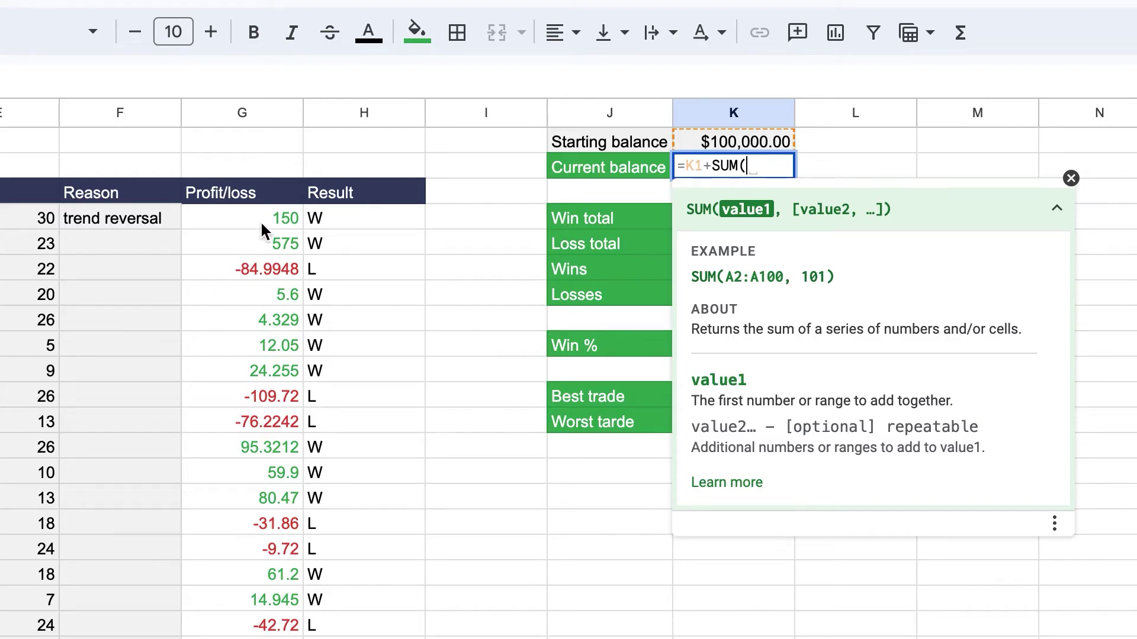
{"action": "left_click_drag", "start_coordinate": [262, 218], "coordinate": [262, 638]}
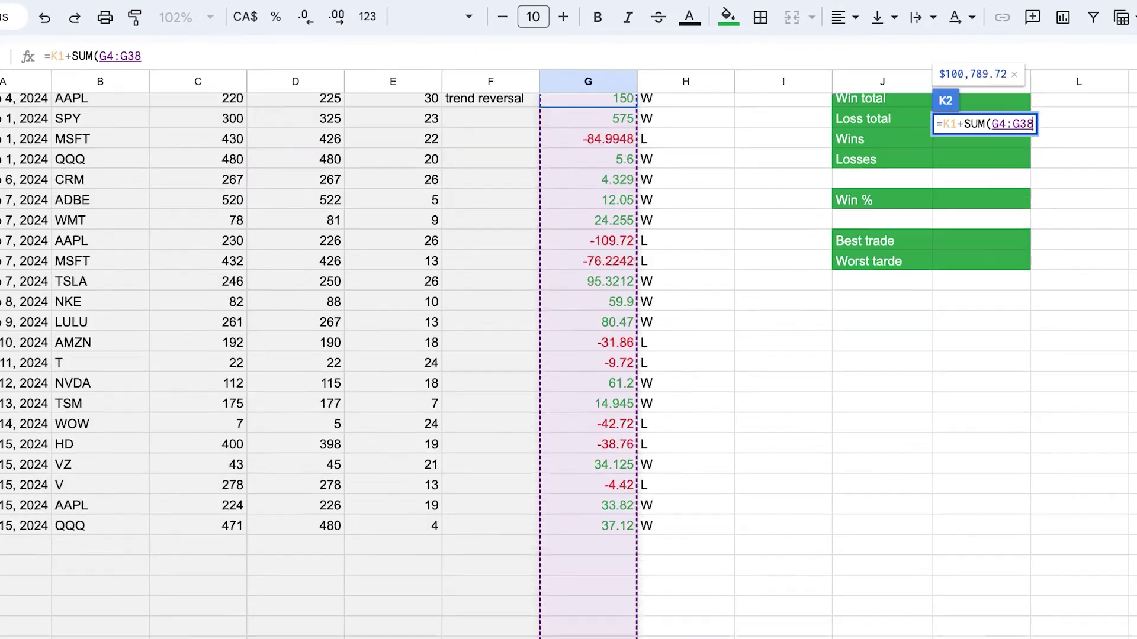
{"action": "left_click_drag", "start_coordinate": [588, 638], "coordinate": [588, 638]}
{"action": "type", "text": ")"}
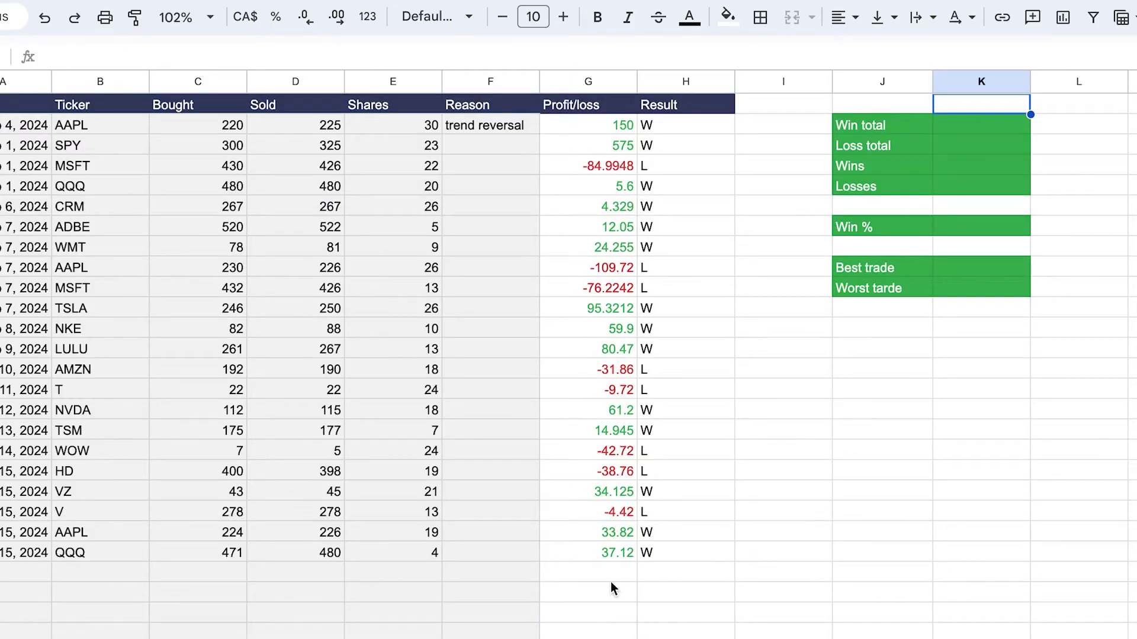
Test the current balance formula with a trial value of 20 in G26, clear it, and check the balance cells.
{"action": "left_click", "coordinate": [611, 579]}
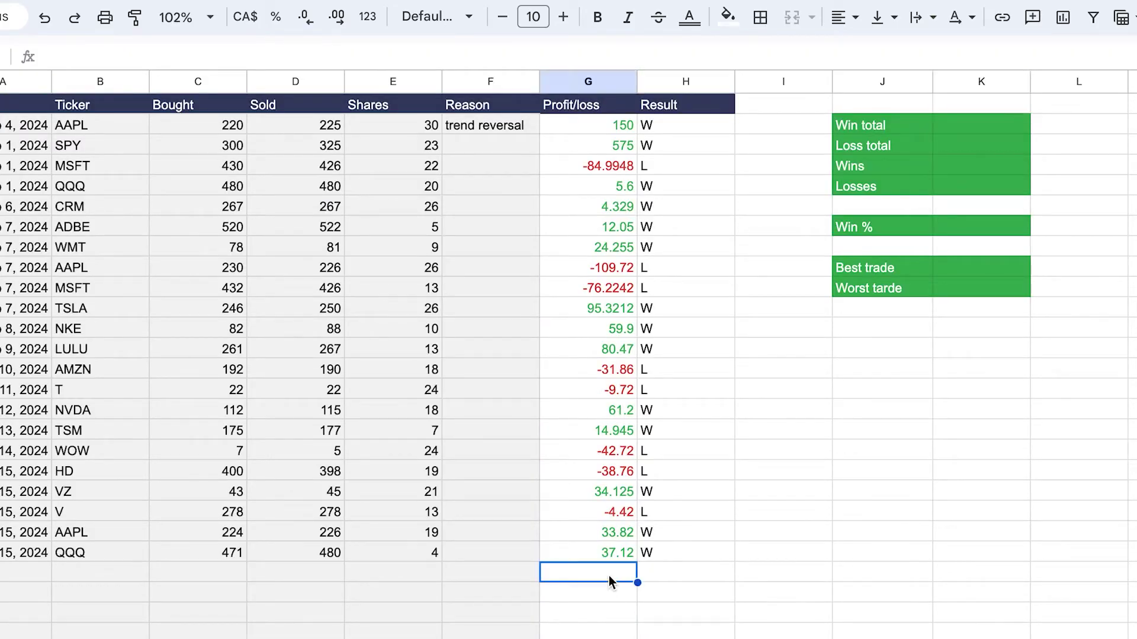
{"action": "left_click", "coordinate": [612, 556]}
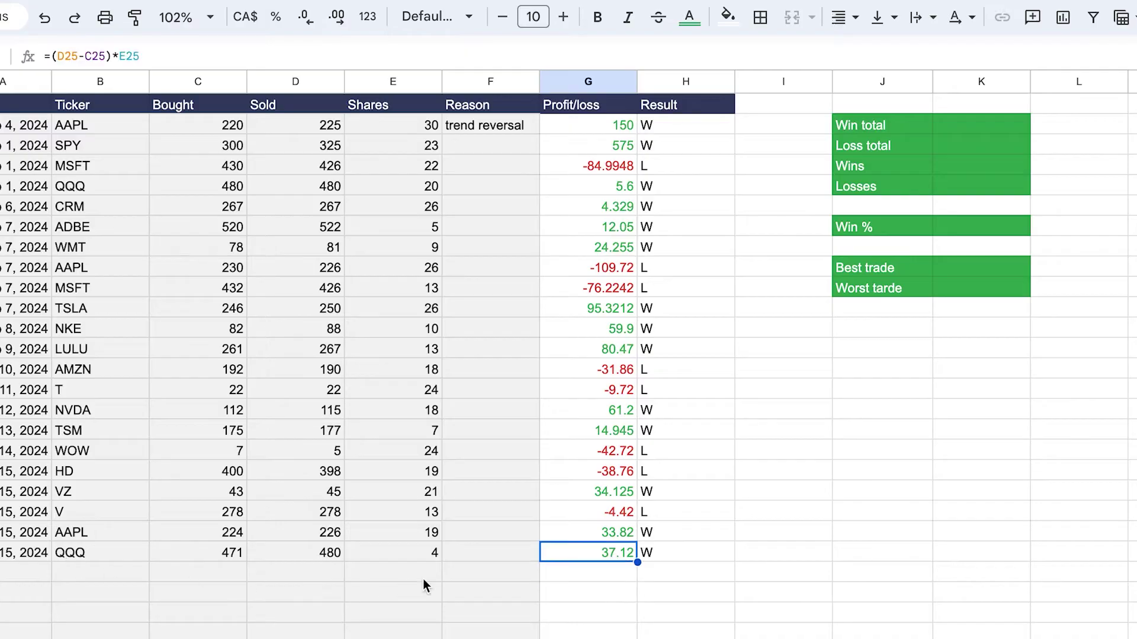
{"action": "left_click", "coordinate": [592, 575]}
{"action": "type", "text": "20"}
{"action": "key", "text": "Return"}
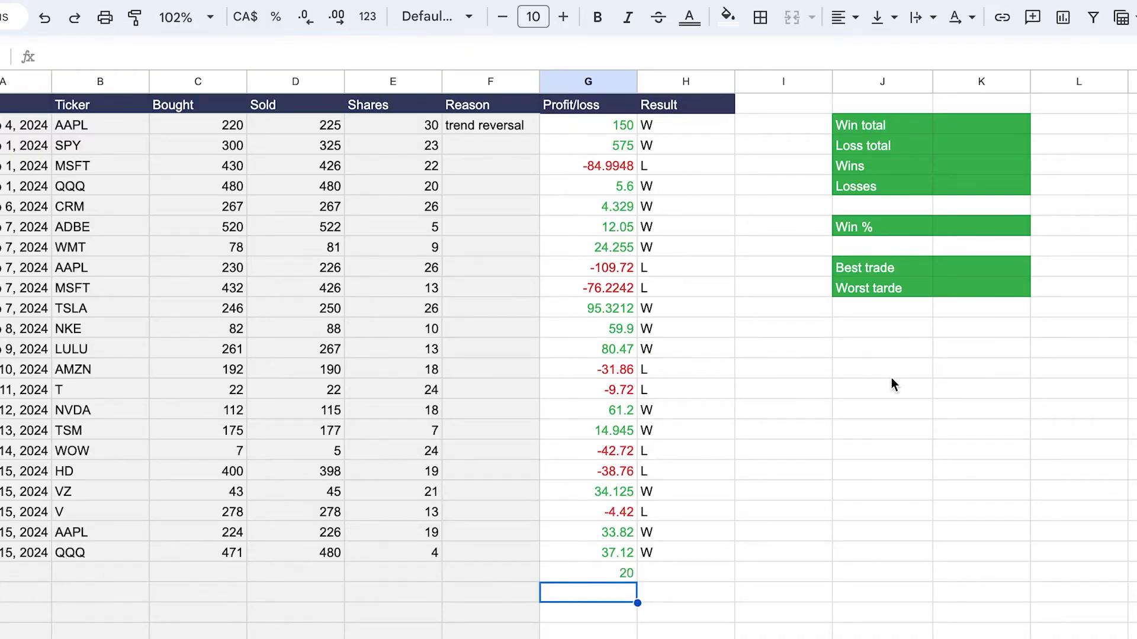
{"action": "scroll", "coordinate": [893, 380], "scroll_direction": "up", "scroll_amount": 1}
{"action": "left_click", "coordinate": [607, 615]}
{"action": "key", "text": "Delete"}
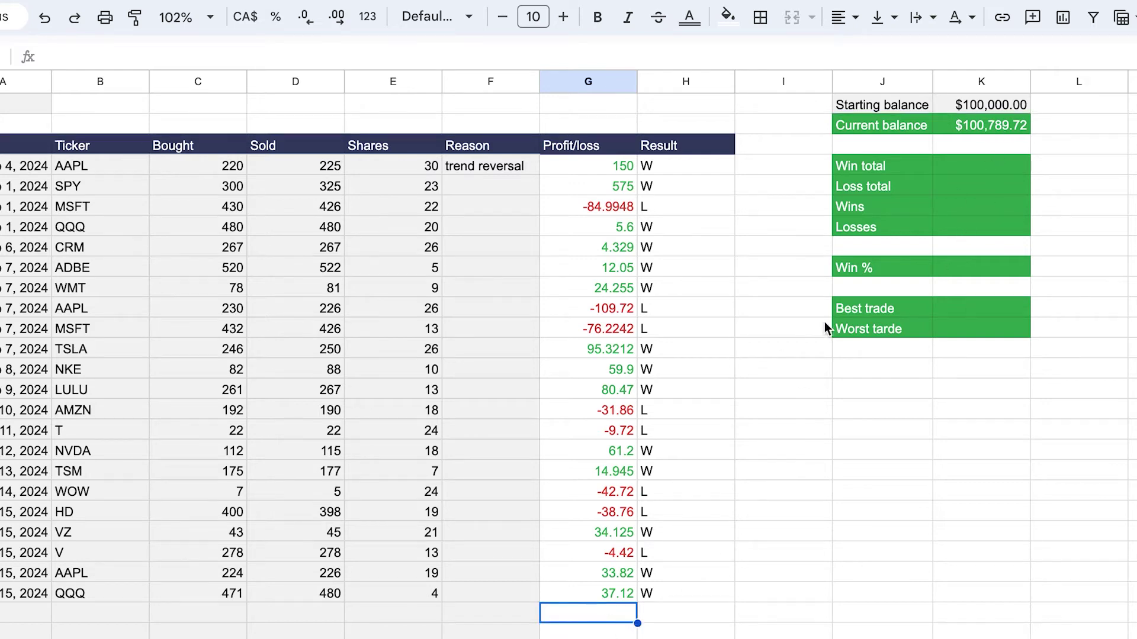
{"action": "left_click", "coordinate": [1006, 105]}
{"action": "left_click", "coordinate": [1000, 125]}
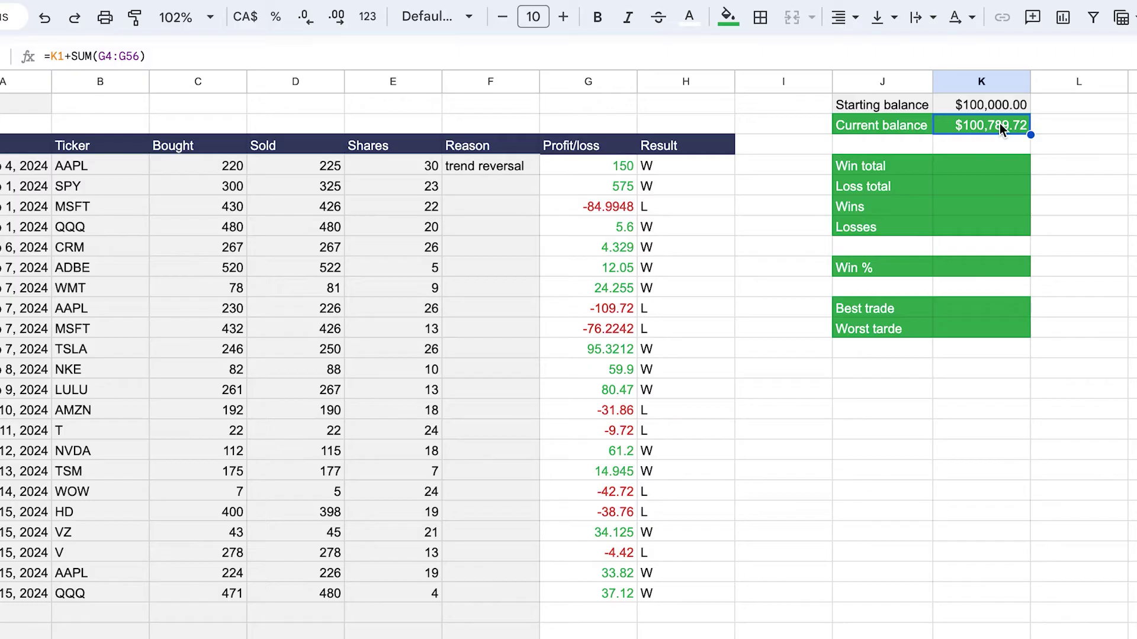
Calculate the Win total in K4 with a SUMIF that adds the Profit/loss values in G4:G66 greater than 0.
{"action": "left_click", "coordinate": [985, 168]}
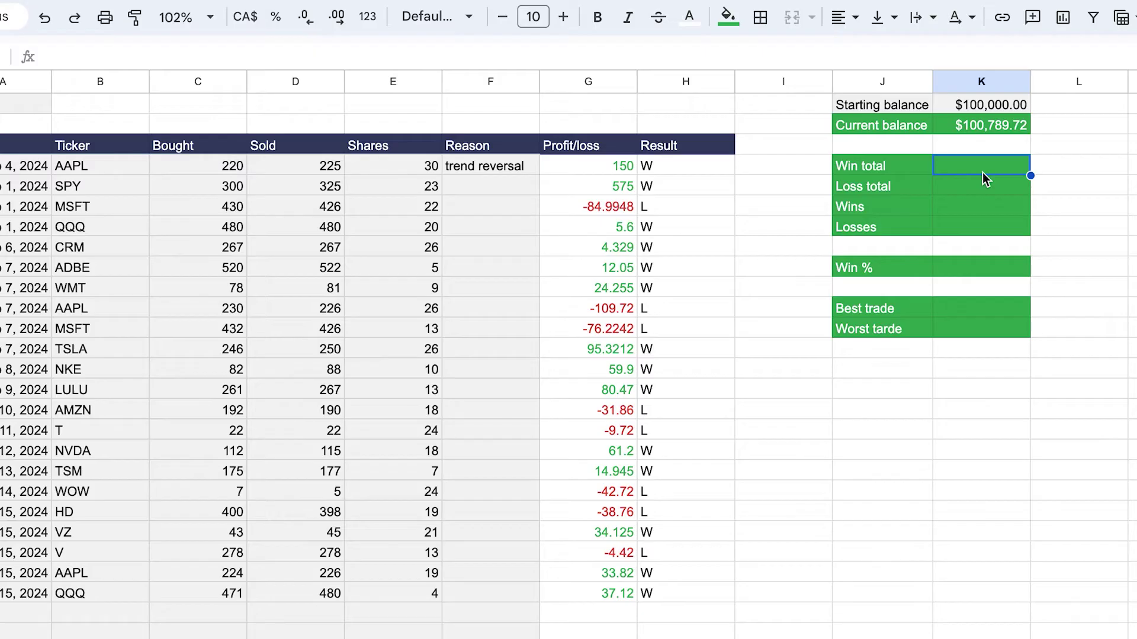
{"action": "type", "text": "=sum"}
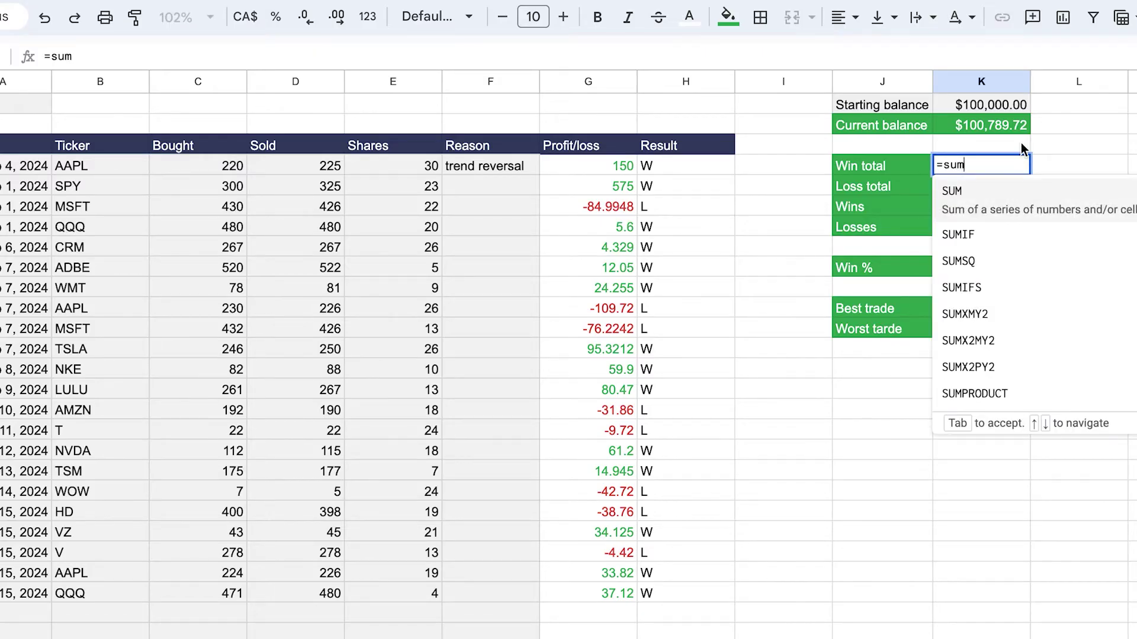
{"action": "left_click", "coordinate": [979, 234]}
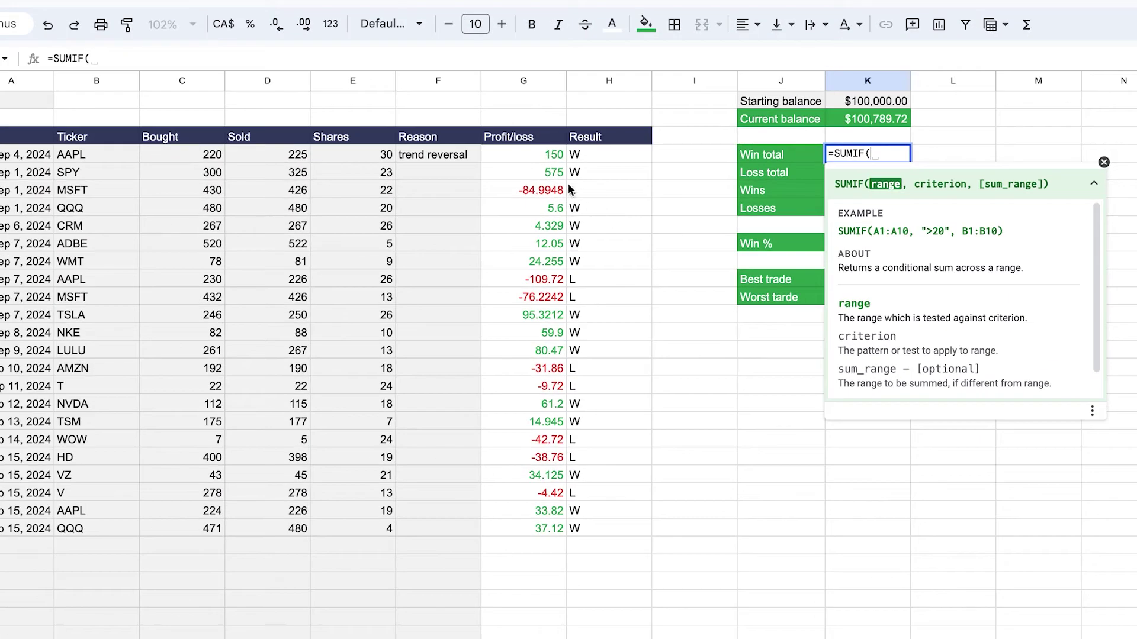
{"action": "left_click_drag", "start_coordinate": [190, 163], "coordinate": [190, 327]}
{"action": "left_click_drag", "start_coordinate": [541, 268], "coordinate": [542, 638]}
{"action": "type", "text": ","}
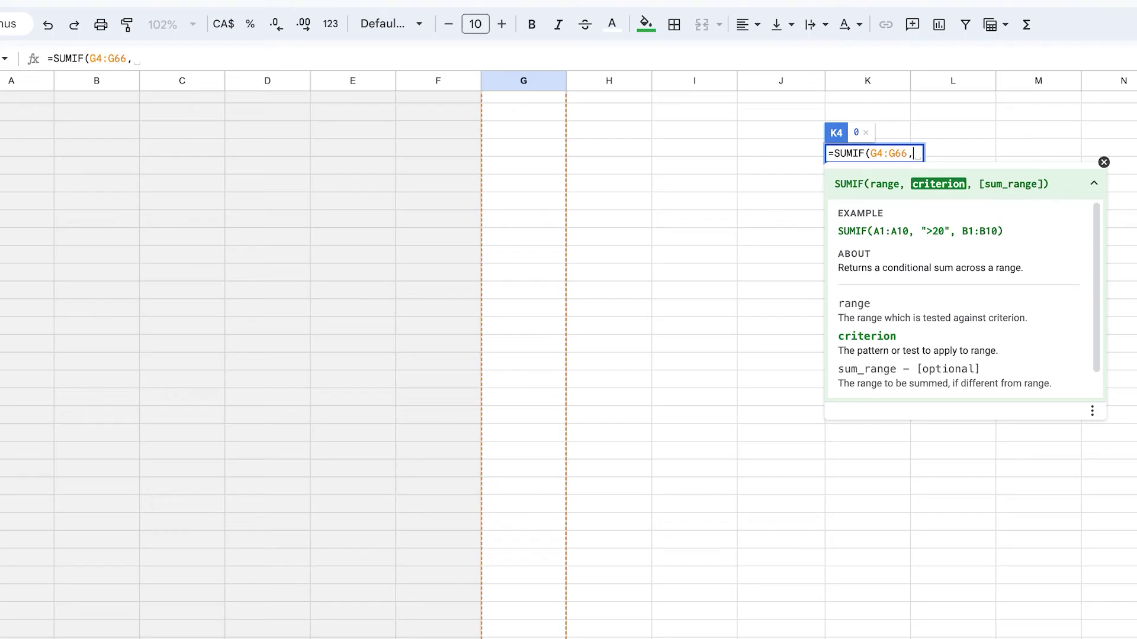
{"action": "type", "text": "\""}
{"action": "type", "text": ">0"}
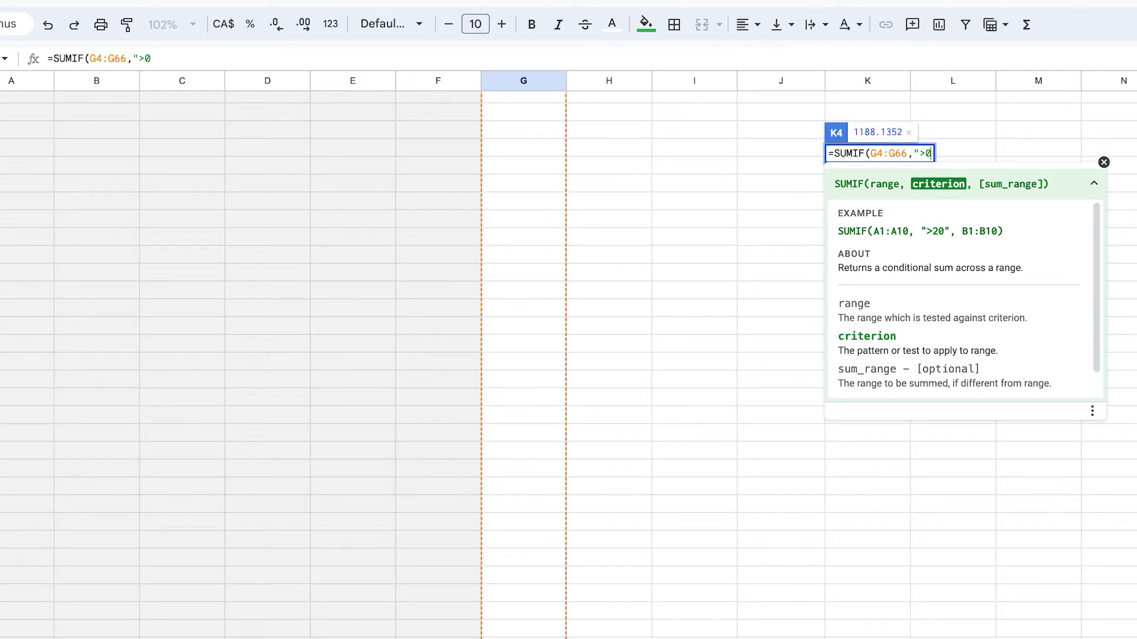
{"action": "type", "text": "\""}
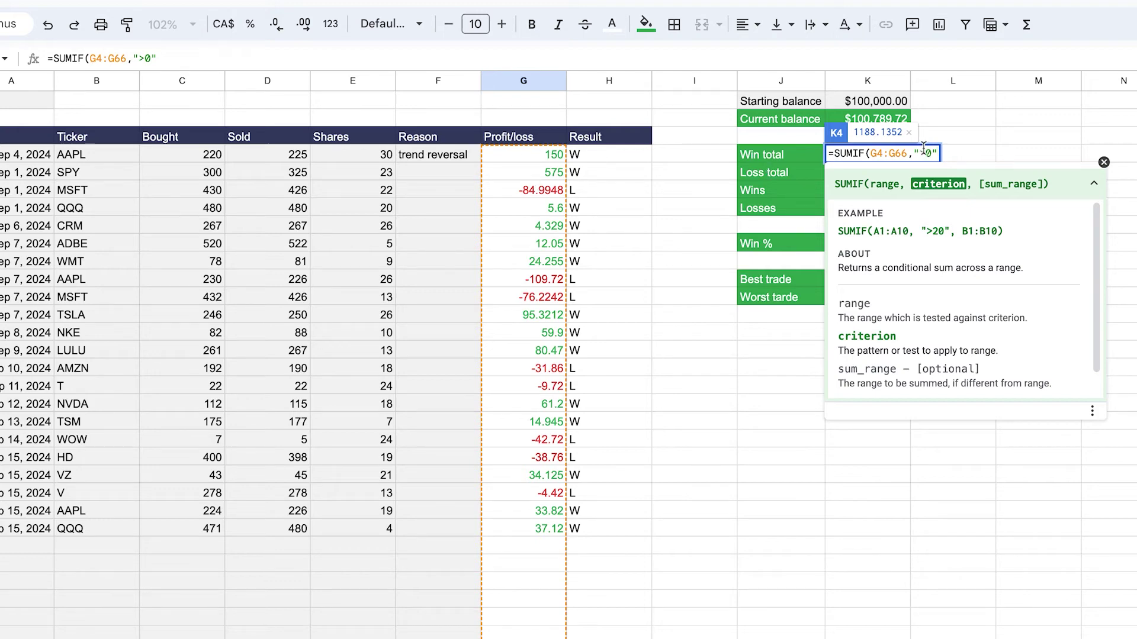
{"action": "key", "text": "Return"}
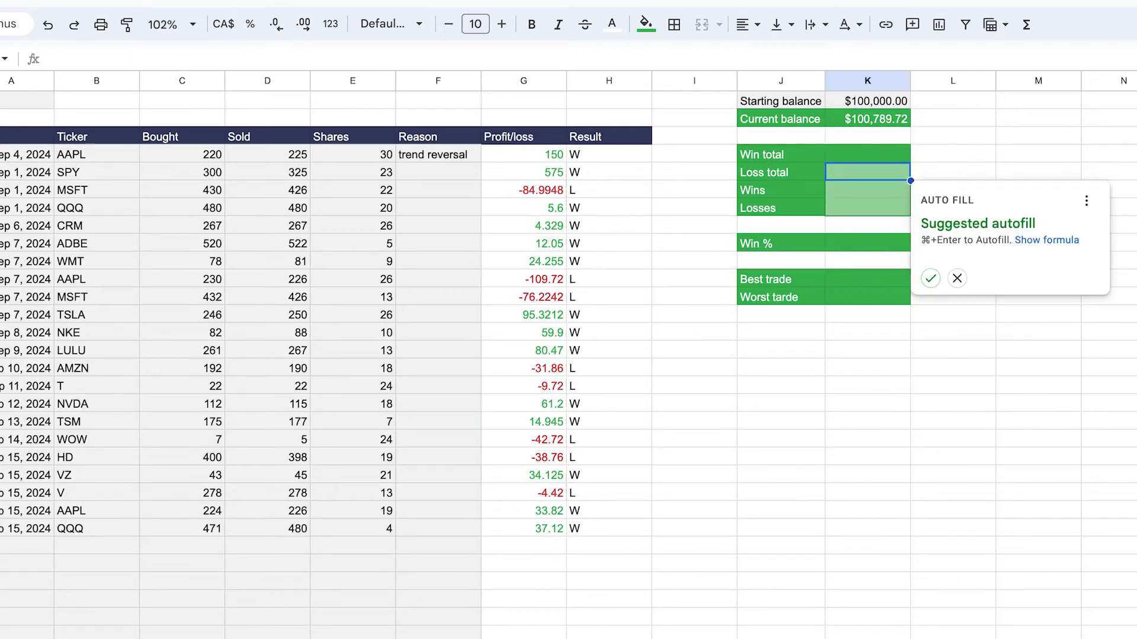
Format the Win total in K4 as dollar currency with two decimal places.
{"action": "left_click", "coordinate": [869, 155]}
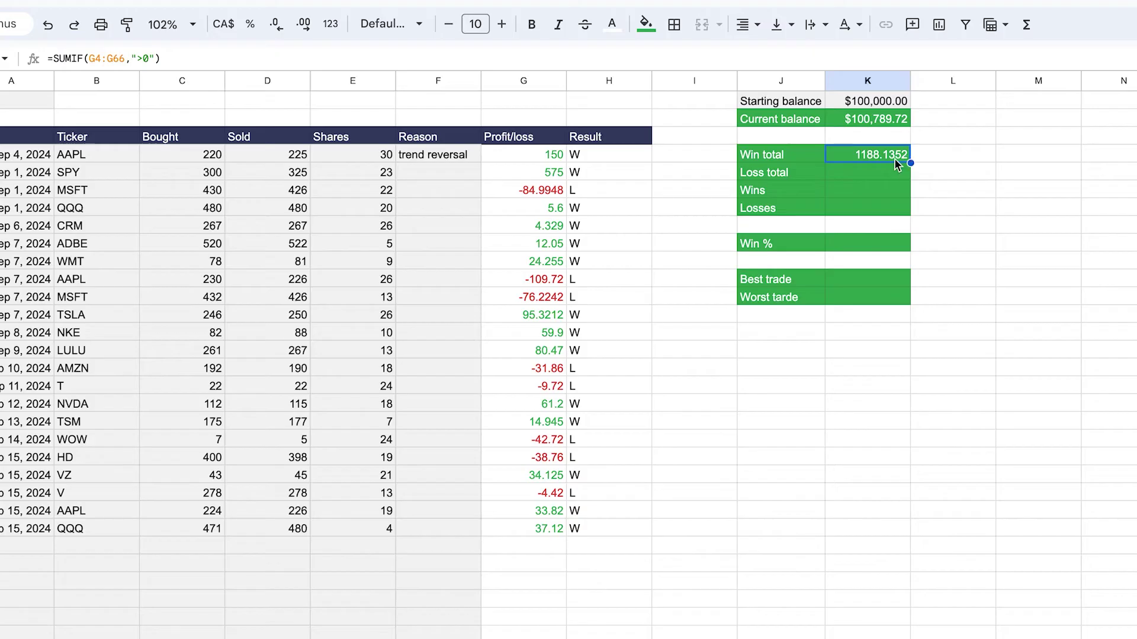
{"action": "left_click", "coordinate": [331, 26]}
{"action": "left_click", "coordinate": [390, 456]}
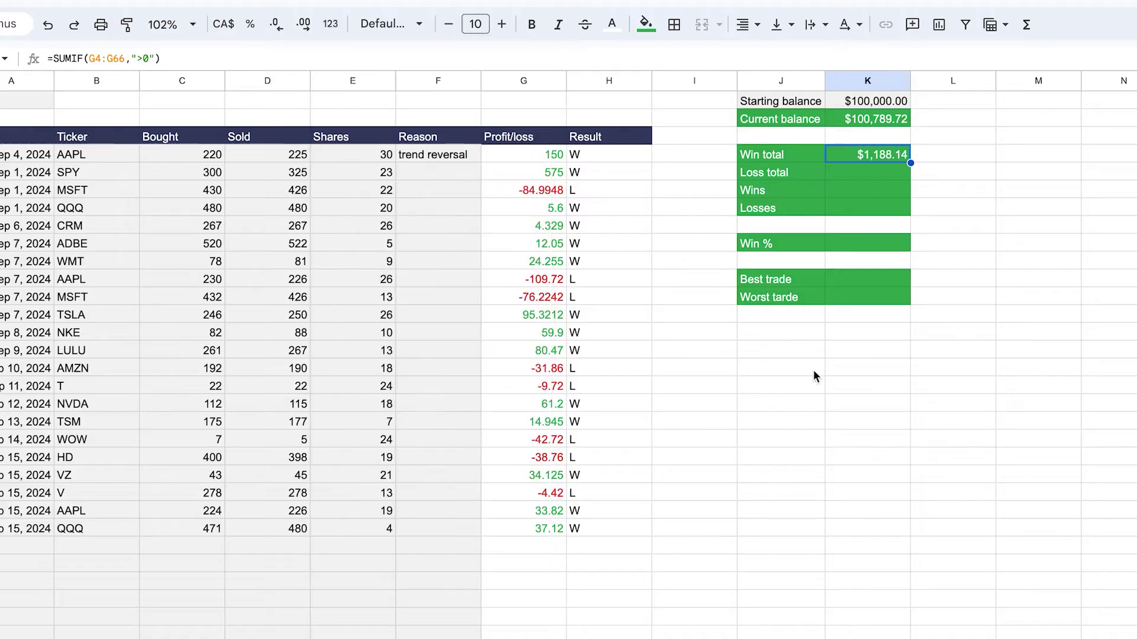
{"action": "left_click", "coordinate": [956, 301]}
Copy the Win total formula from K4 into the Loss total cell K5.
{"action": "left_click", "coordinate": [884, 156]}
{"action": "key", "text": "ctrl+c"}
{"action": "left_click", "coordinate": [854, 171]}
{"action": "key", "text": "ctrl+v"}
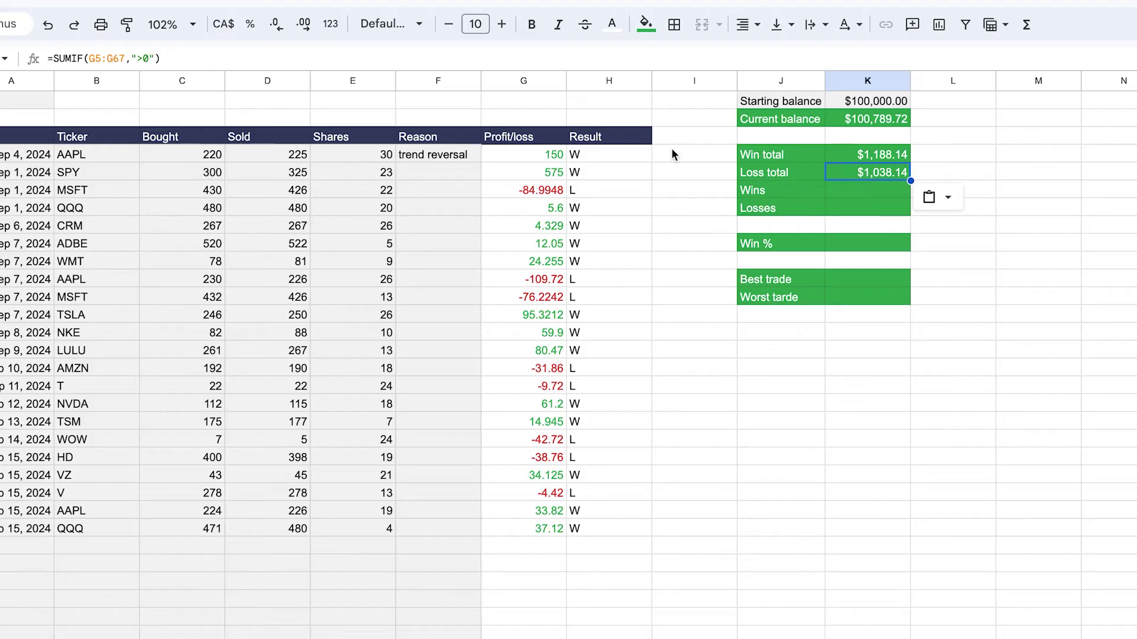
Edit the Loss total formula in K5 to sum the Profit/loss values in G4:G61 that are less than 0.
{"action": "left_click", "coordinate": [119, 58]}
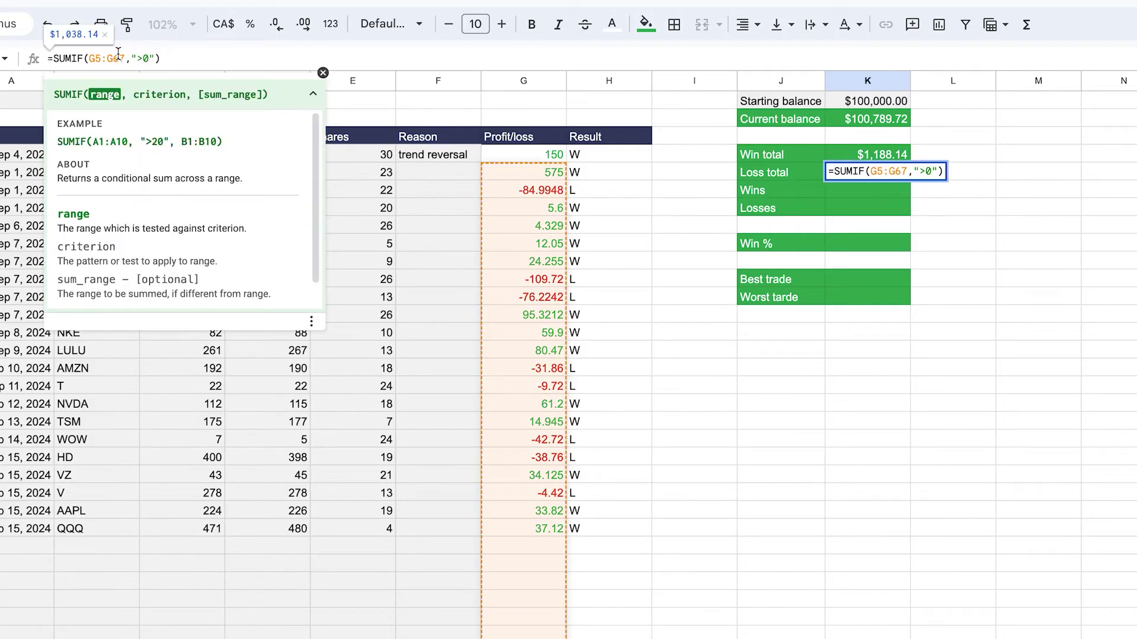
{"action": "double_click", "coordinate": [109, 56]}
{"action": "key", "text": "BackSpace"}
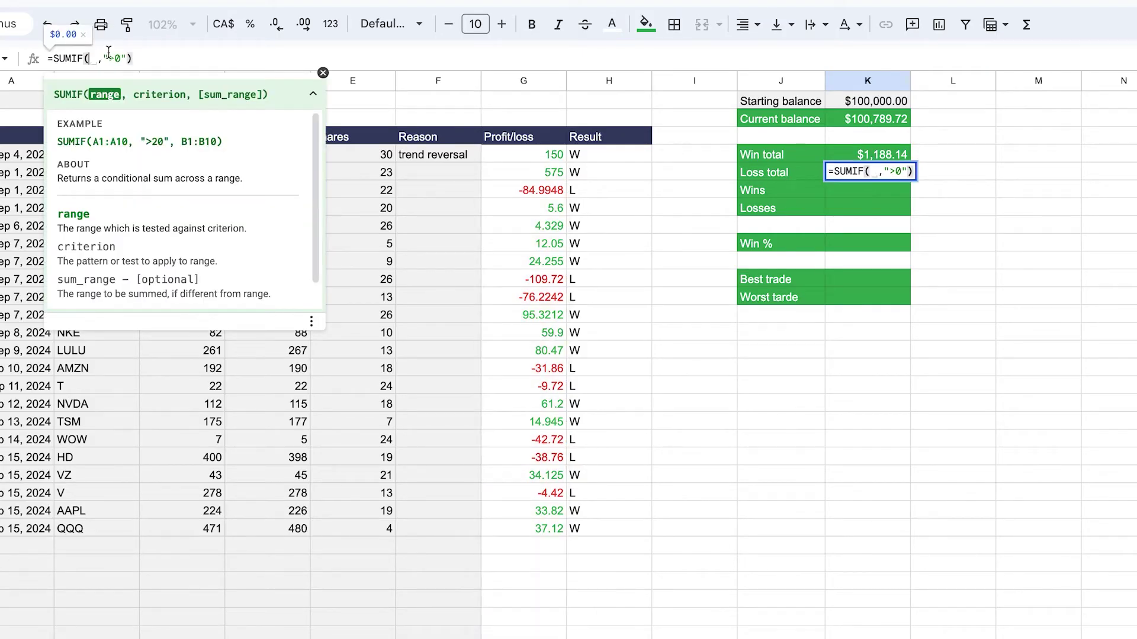
{"action": "left_click_drag", "start_coordinate": [549, 155], "coordinate": [554, 633]}
{"action": "scroll", "coordinate": [758, 406], "scroll_direction": "up", "scroll_amount": 5}
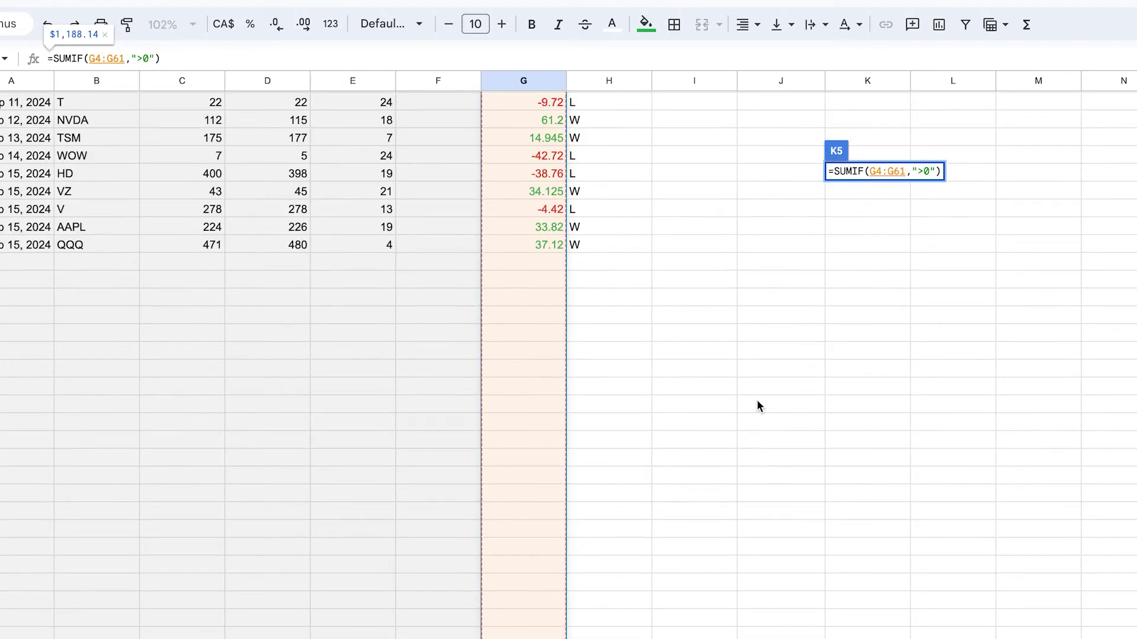
{"action": "scroll", "coordinate": [758, 407], "scroll_direction": "up", "scroll_amount": 5}
{"action": "left_click", "coordinate": [136, 58]}
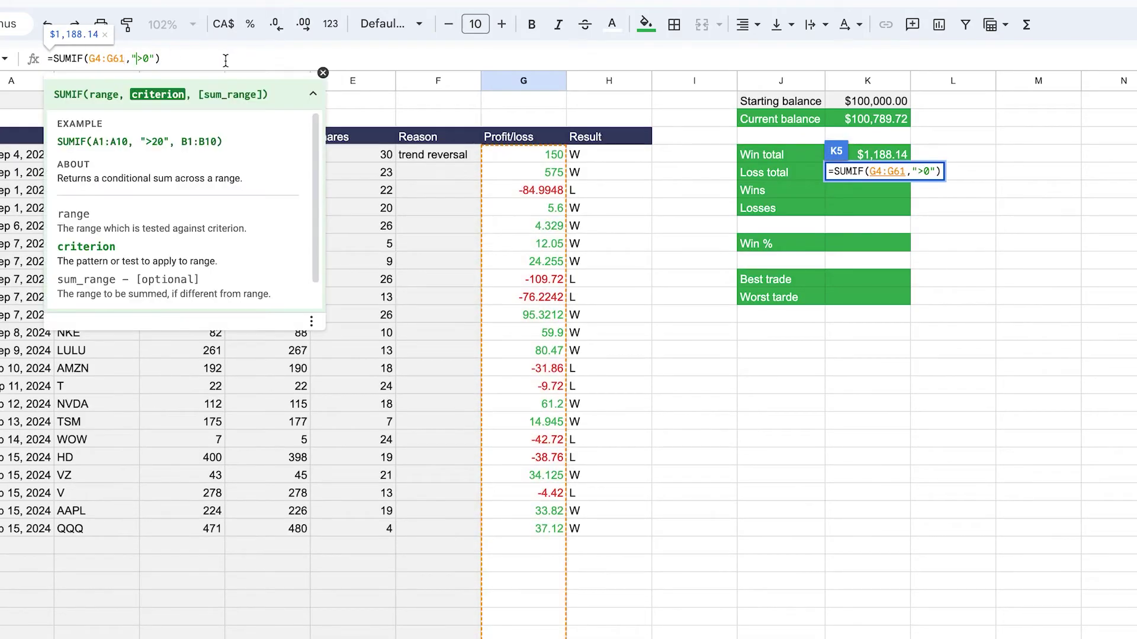
{"action": "key", "text": "BackSpace"}
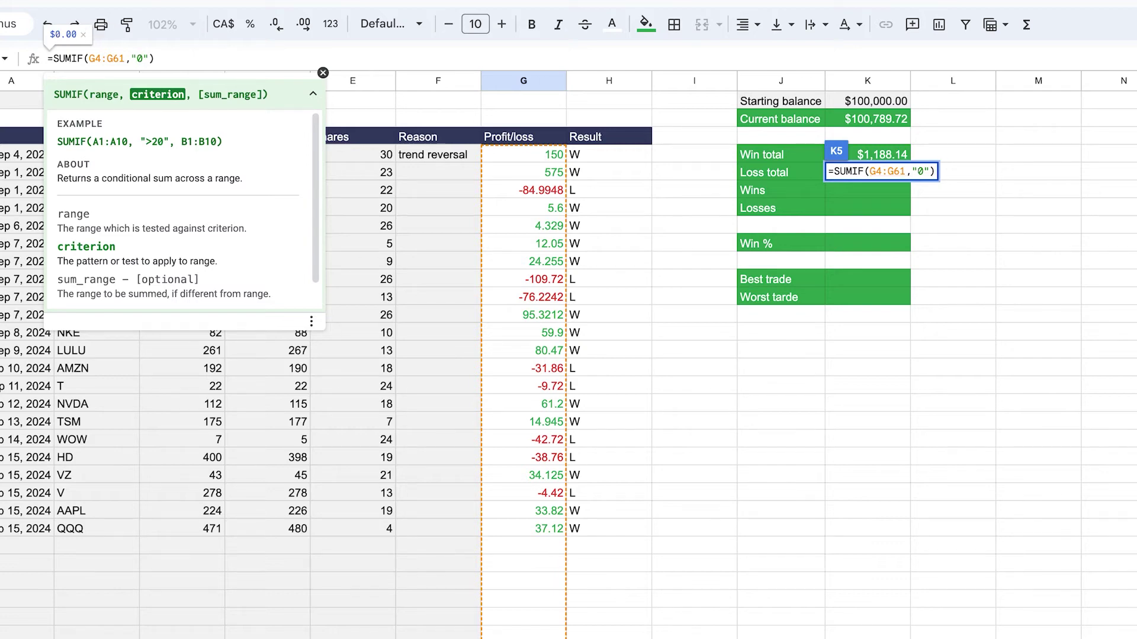
{"action": "type", "text": "<"}
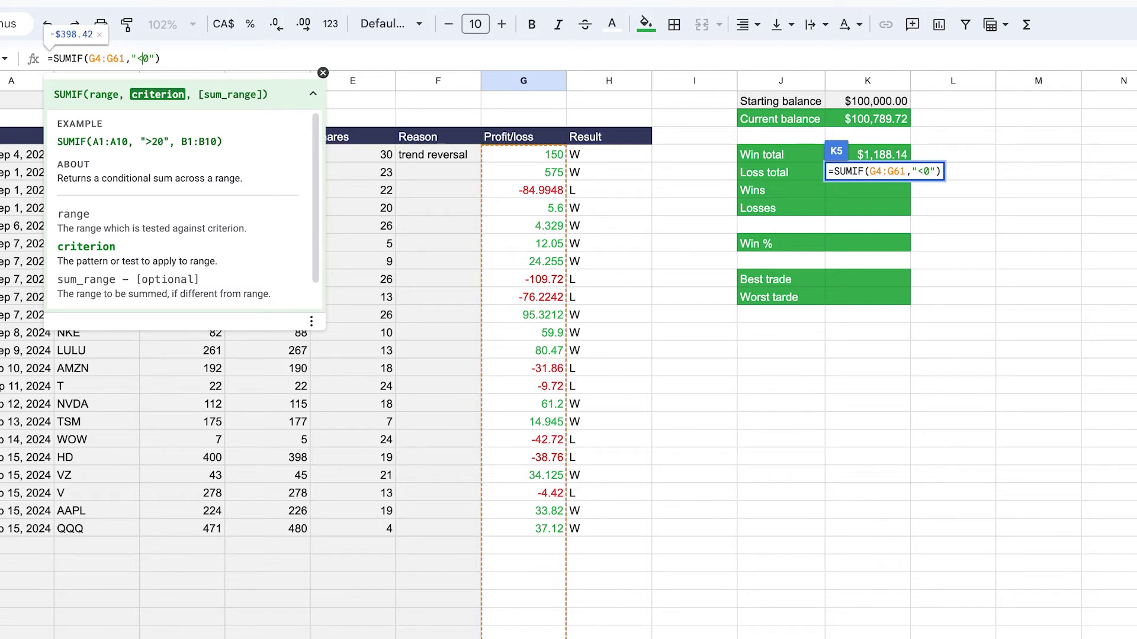
{"action": "key", "text": "shift+Return"}
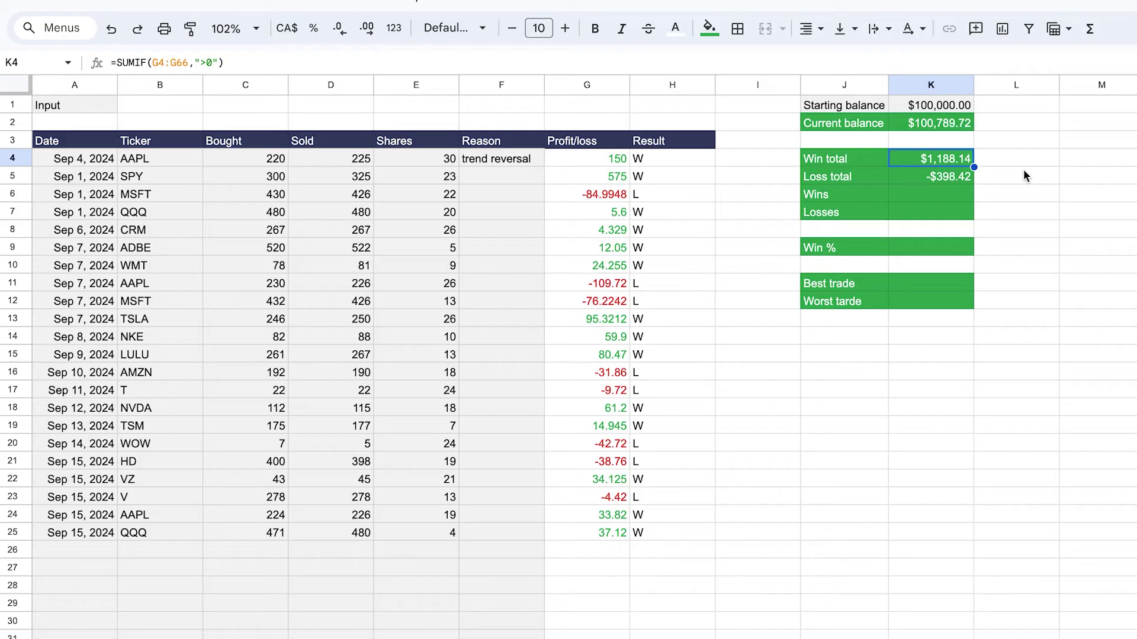
Add K4 and K5 in L5 to cross-check the net result against the balances, and delete the check formula.
{"action": "left_click", "coordinate": [1036, 175]}
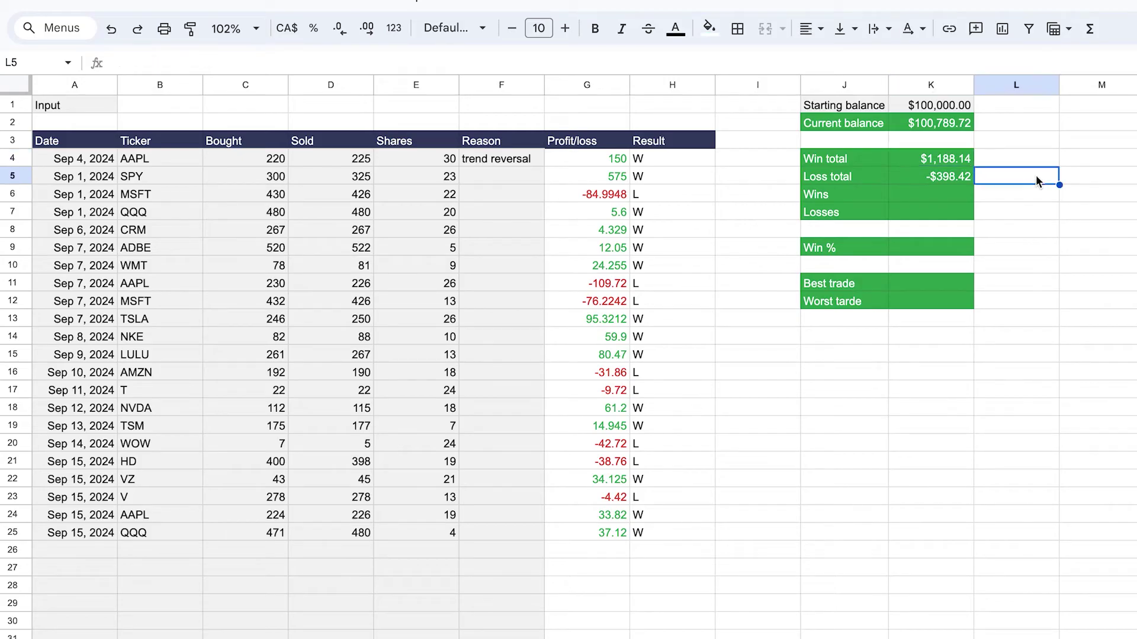
{"action": "type", "text": "="}
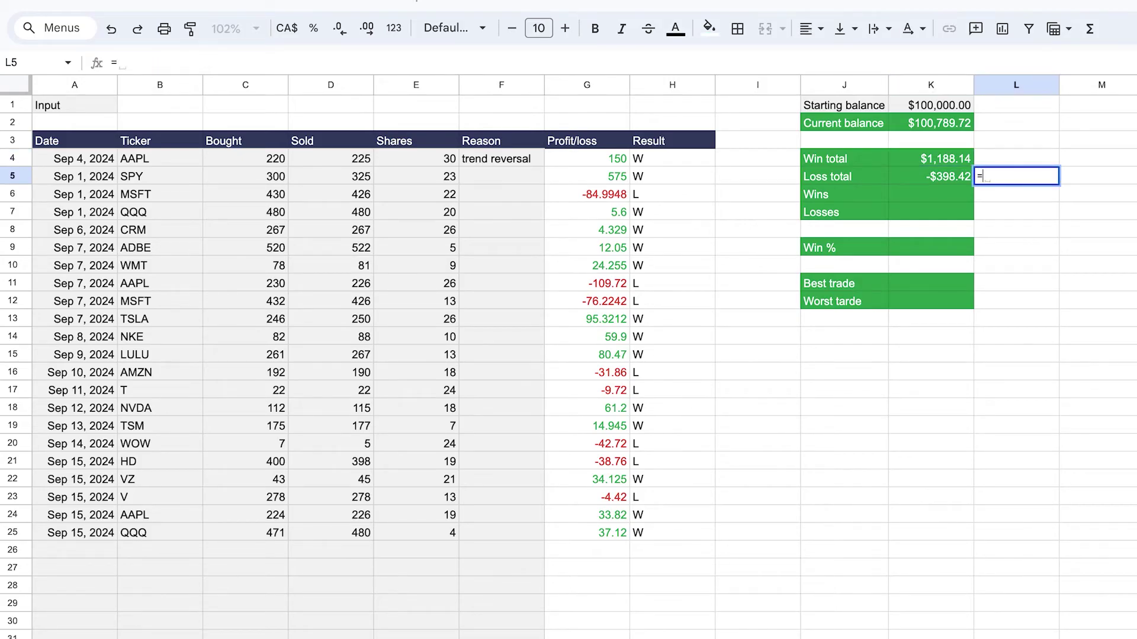
{"action": "left_click", "coordinate": [947, 157]}
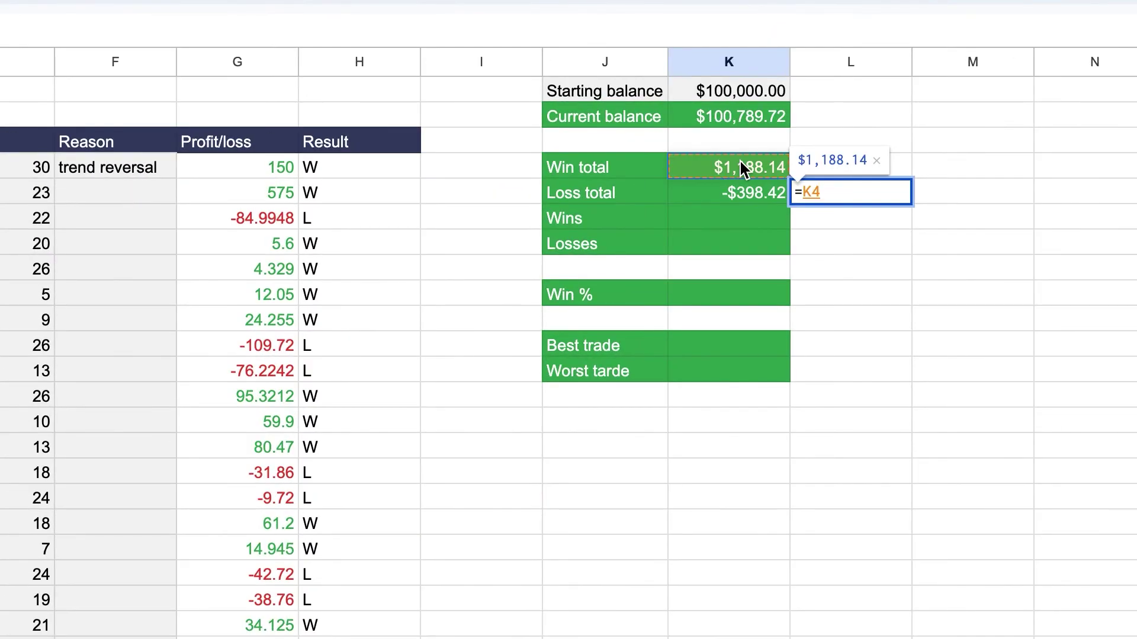
{"action": "type", "text": "+"}
{"action": "left_click", "coordinate": [737, 199]}
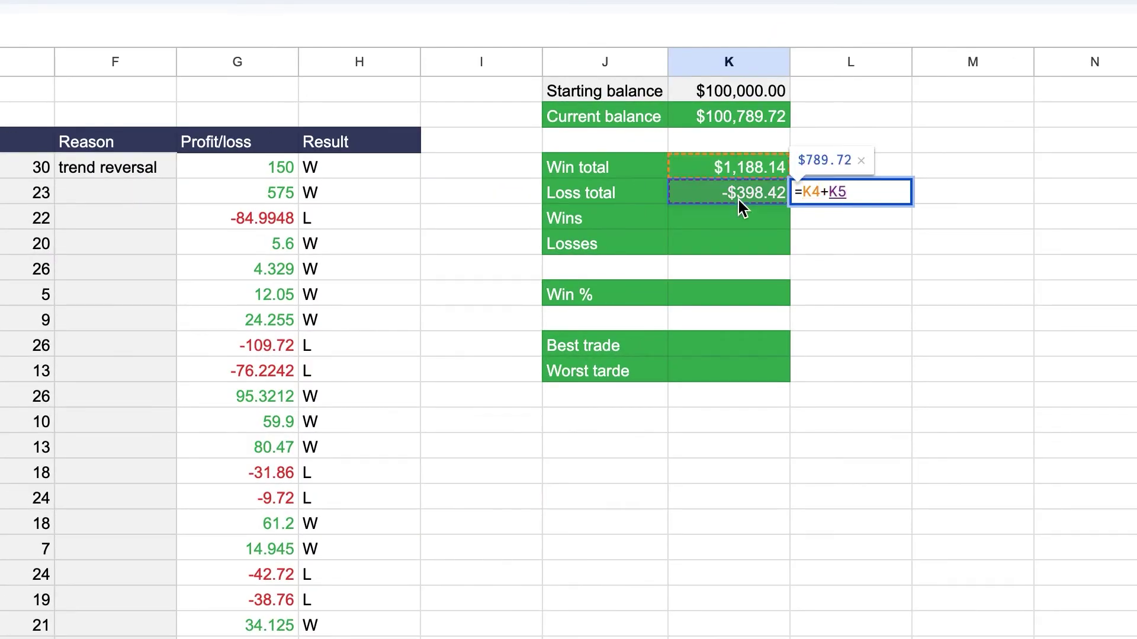
{"action": "key", "text": "Return"}
{"action": "left_click", "coordinate": [885, 200]}
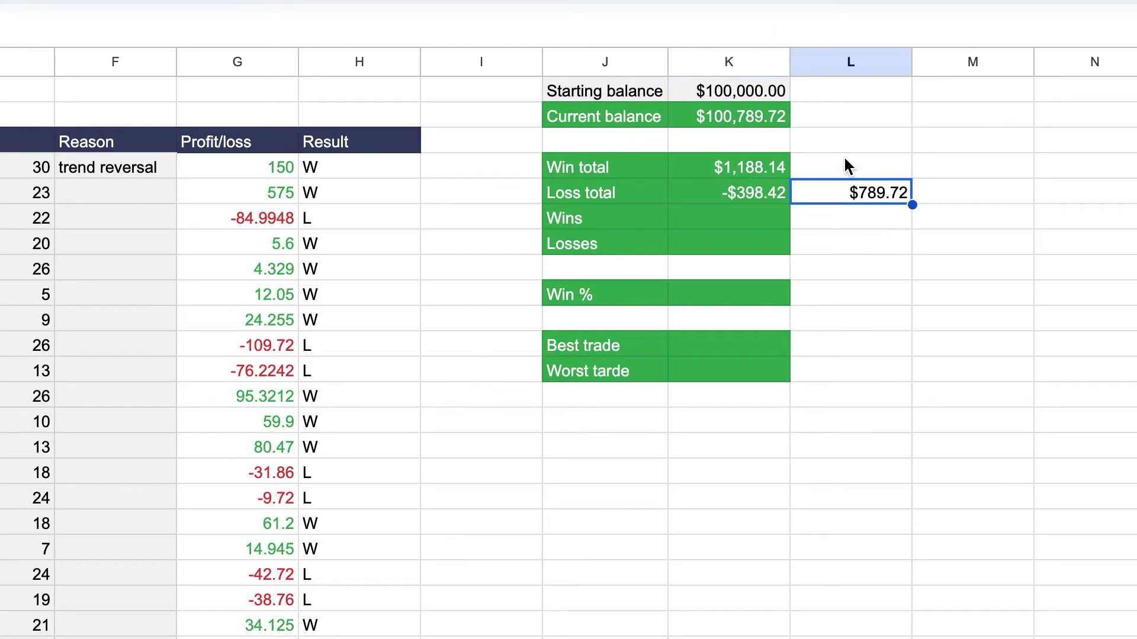
{"action": "left_click", "coordinate": [750, 113]}
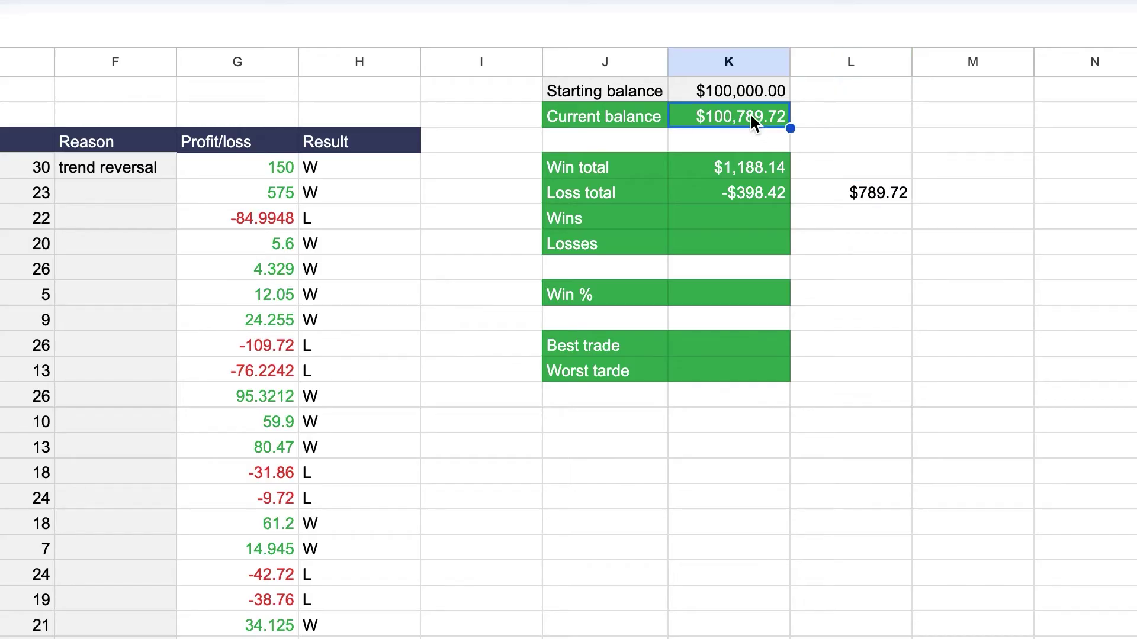
{"action": "left_click", "coordinate": [753, 97]}
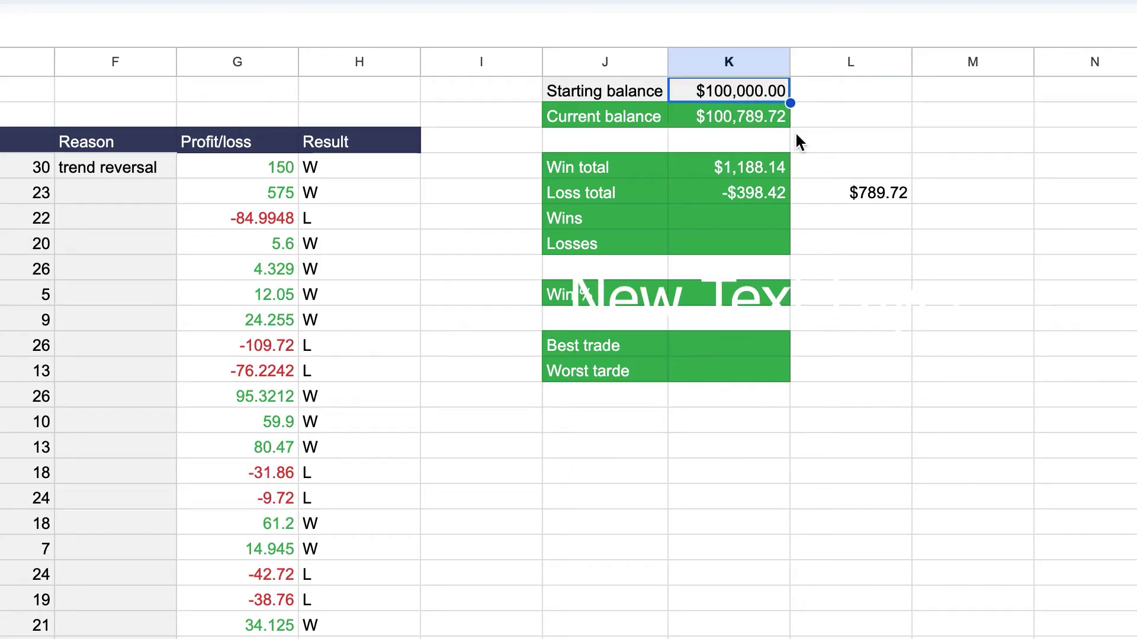
{"action": "left_click", "coordinate": [876, 191]}
{"action": "key", "text": "Delete"}
Count the Wins in K6 with a COUNTIF over the Result range H4:H63 using the criterion "W".
{"action": "key", "text": "Left"}
{"action": "key", "text": "Down"}
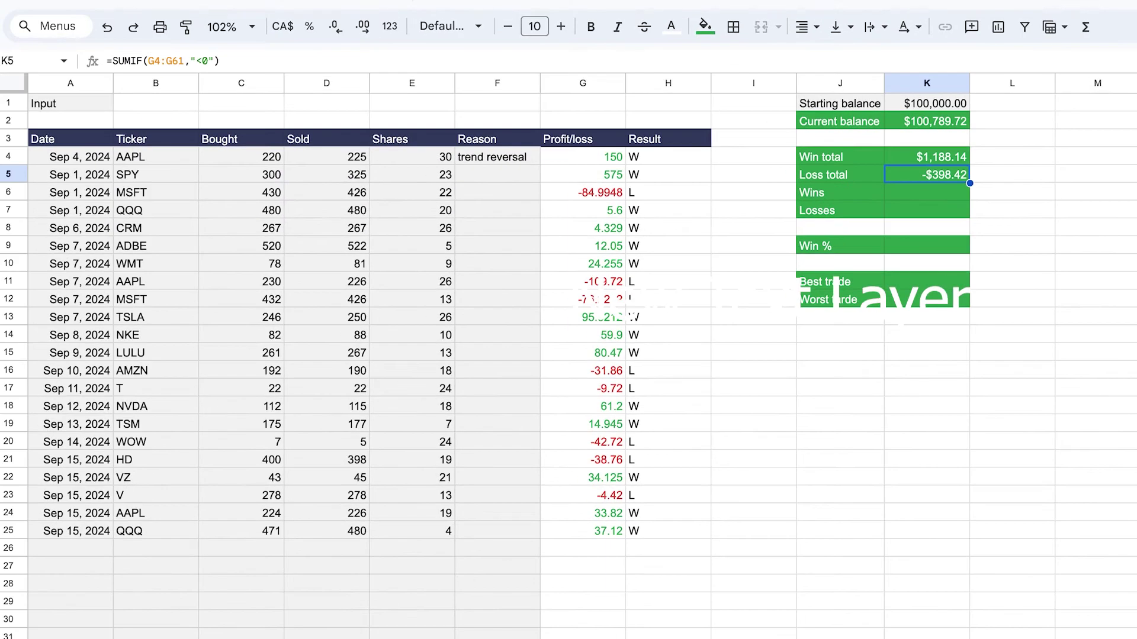
{"action": "type", "text": "=count"}
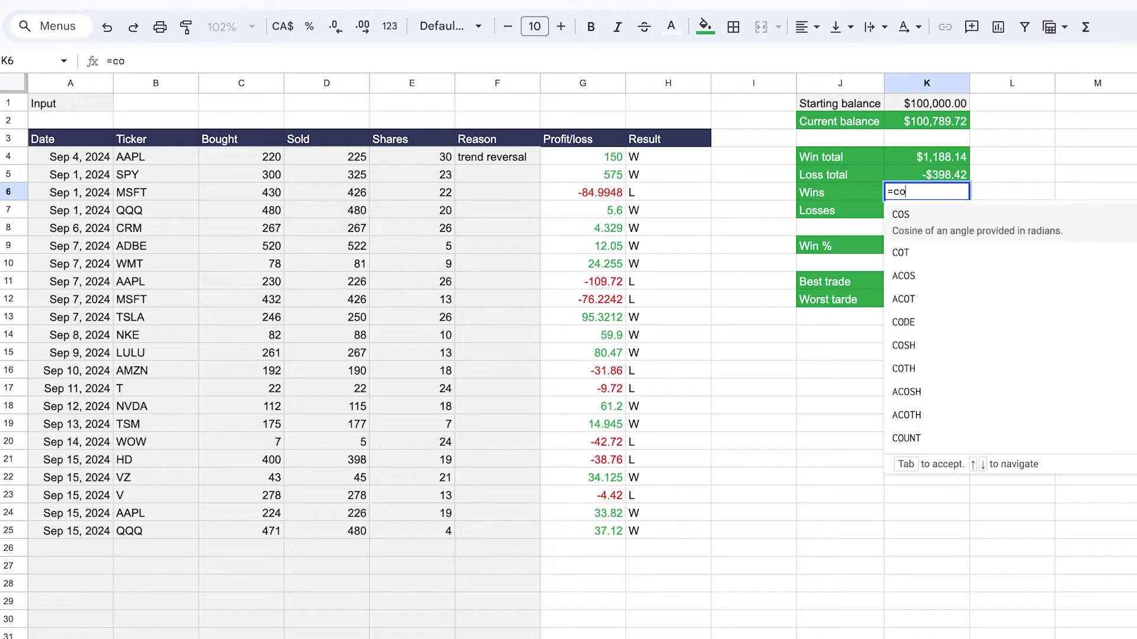
{"action": "key", "text": "Down"}
{"action": "key", "text": "Down"}
{"action": "key", "text": "Down"}
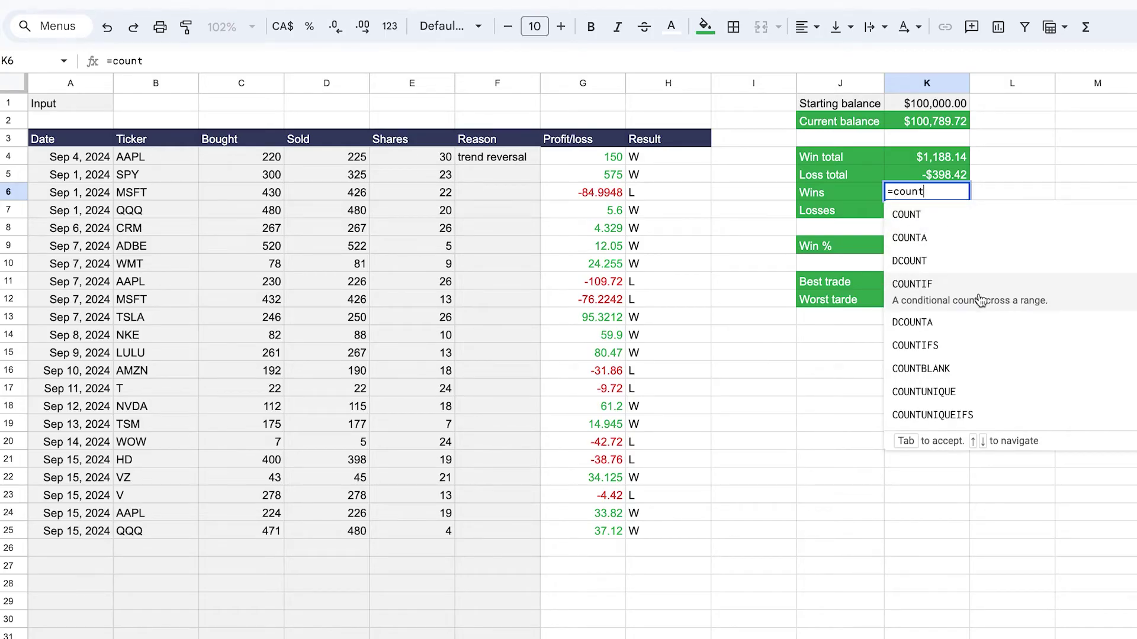
{"action": "key", "text": "Tab"}
{"action": "left_click_drag", "start_coordinate": [656, 152], "coordinate": [663, 638]}
{"action": "type", "text": ",\"W"}
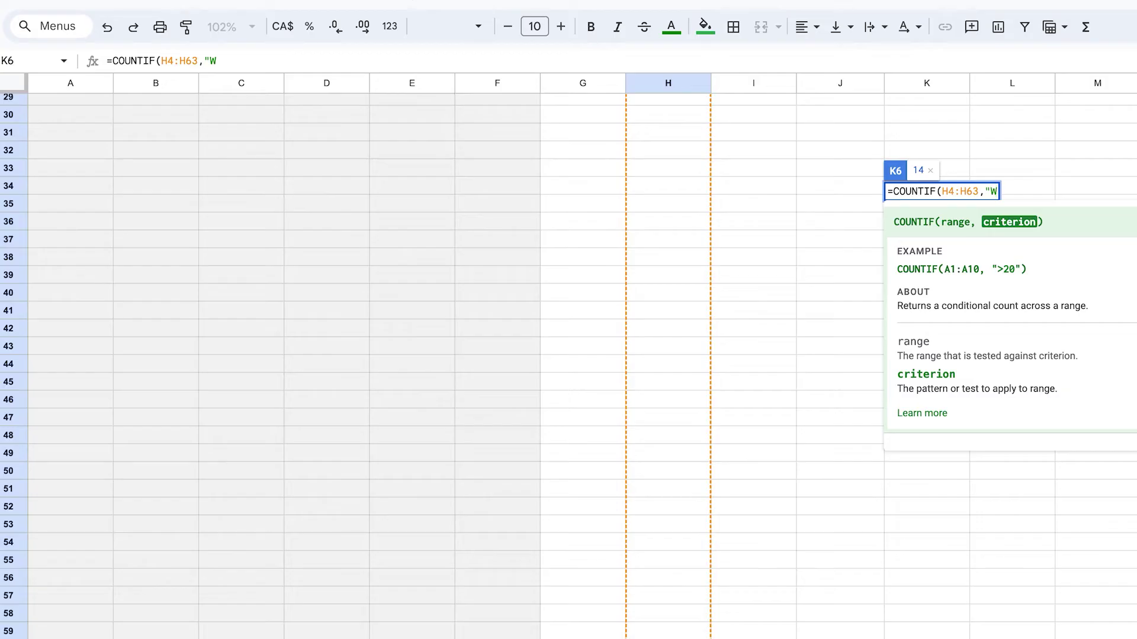
{"action": "type", "text": "\")"}
{"action": "key", "text": "Return"}
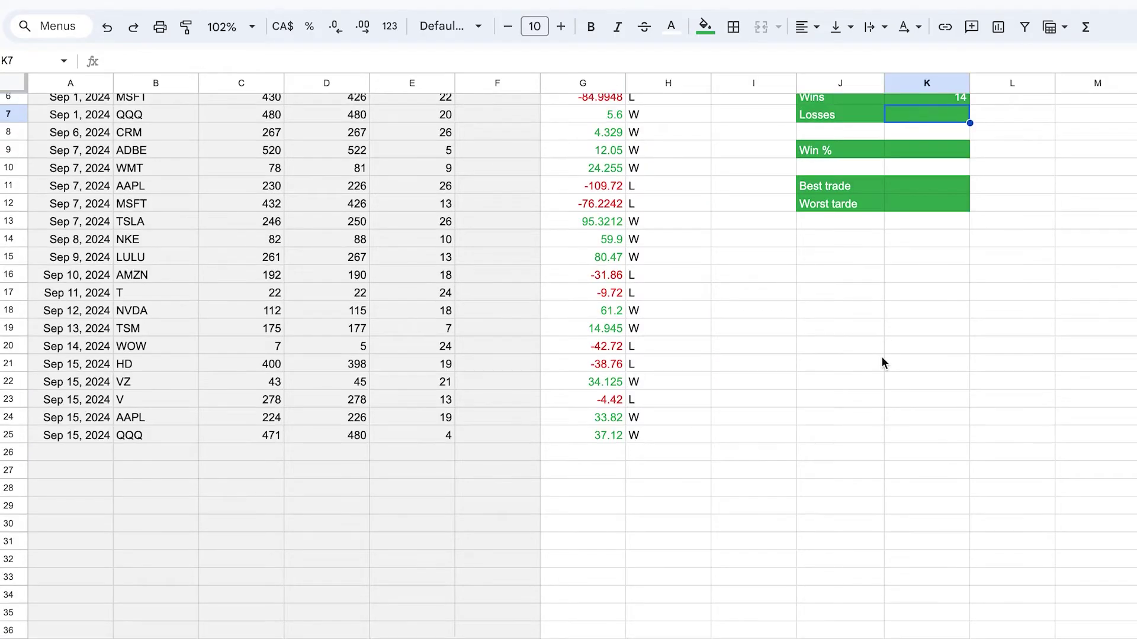
{"action": "scroll", "coordinate": [881, 357], "scroll_direction": "up", "scroll_amount": 2}
{"action": "left_click", "coordinate": [950, 194]}
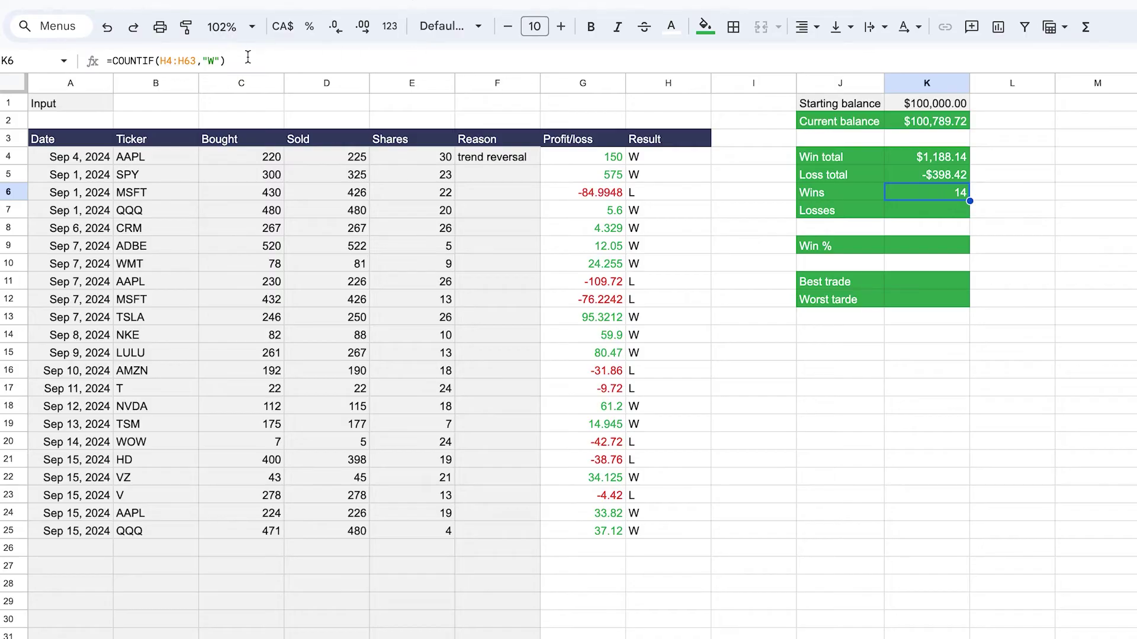
Copy the Wins COUNTIF formula from K6 into the Losses cell K7.
{"action": "left_click_drag", "start_coordinate": [251, 58], "coordinate": [38, 53]}
{"action": "key", "text": "ctrl+c"}
{"action": "key", "text": "Return"}
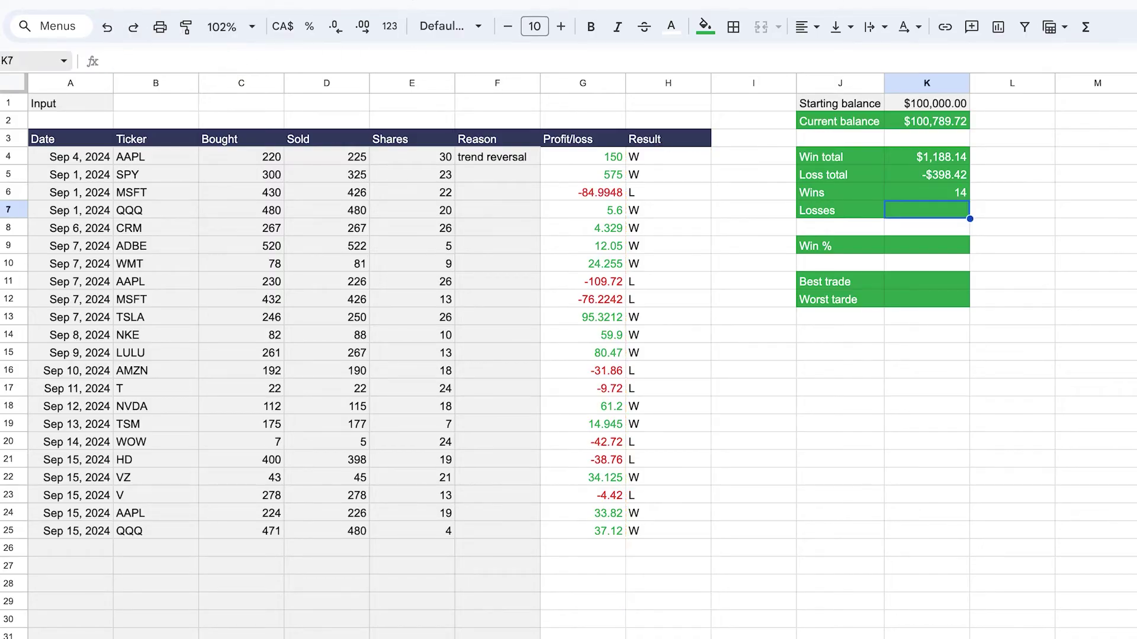
{"action": "key", "text": "ctrl+v"}
Change the criterion of the Losses formula in K7 to "L" and check it against the Wins formula.
{"action": "left_click", "coordinate": [218, 60]}
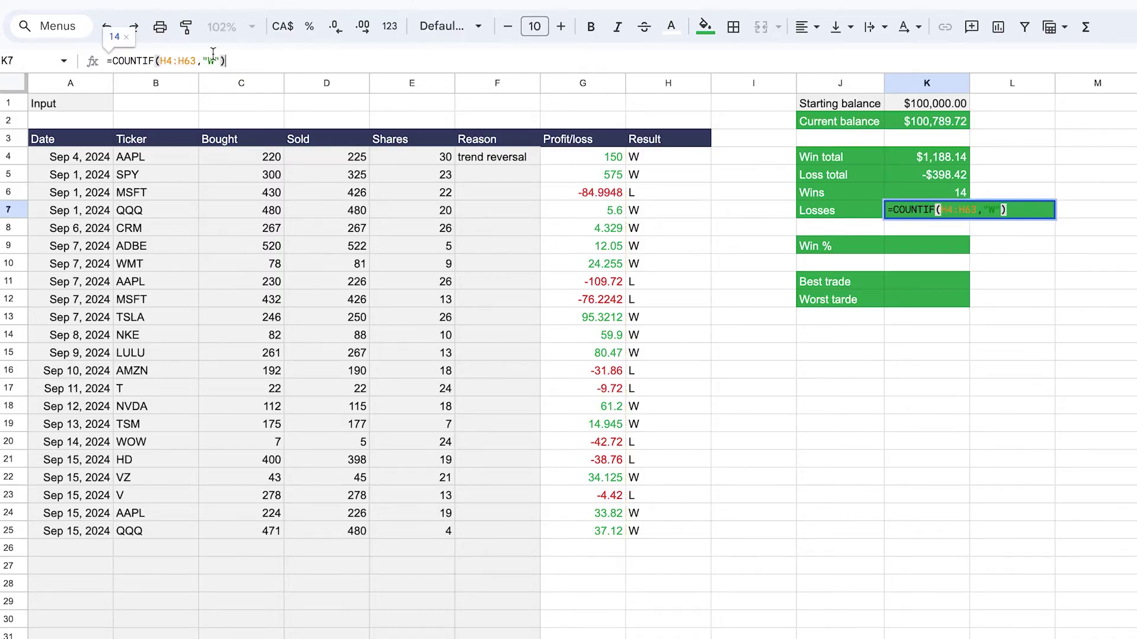
{"action": "key", "text": "BackSpace"}
{"action": "type", "text": "l"}
{"action": "key", "text": "BackSpace"}
{"action": "type", "text": "L"}
{"action": "key", "text": "Return"}
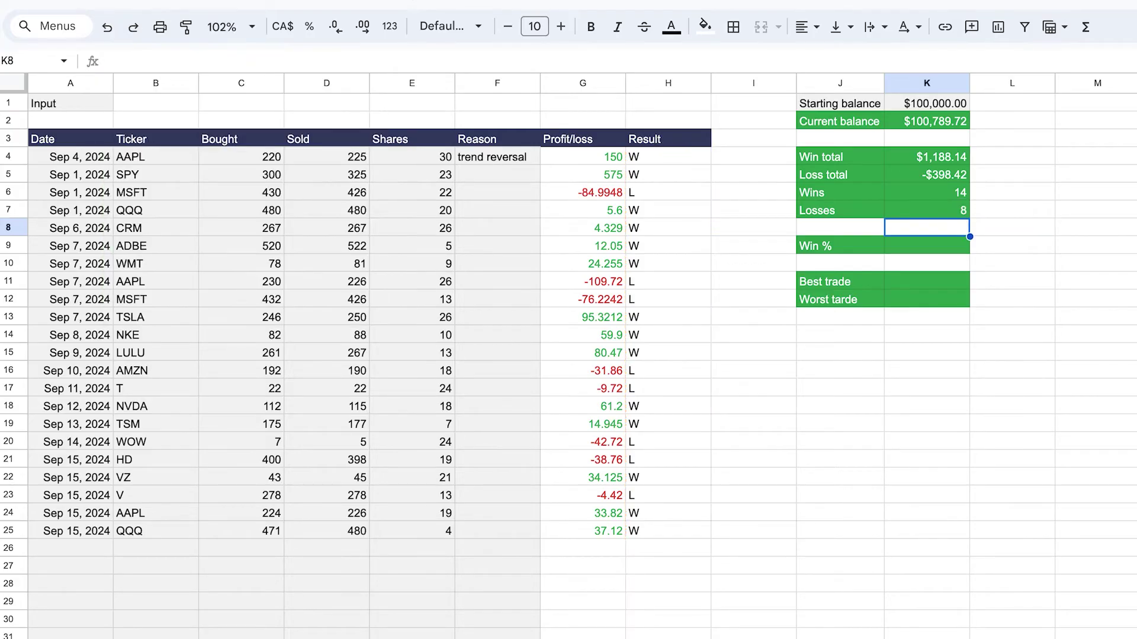
{"action": "left_click", "coordinate": [953, 197]}
{"action": "left_click", "coordinate": [950, 210]}
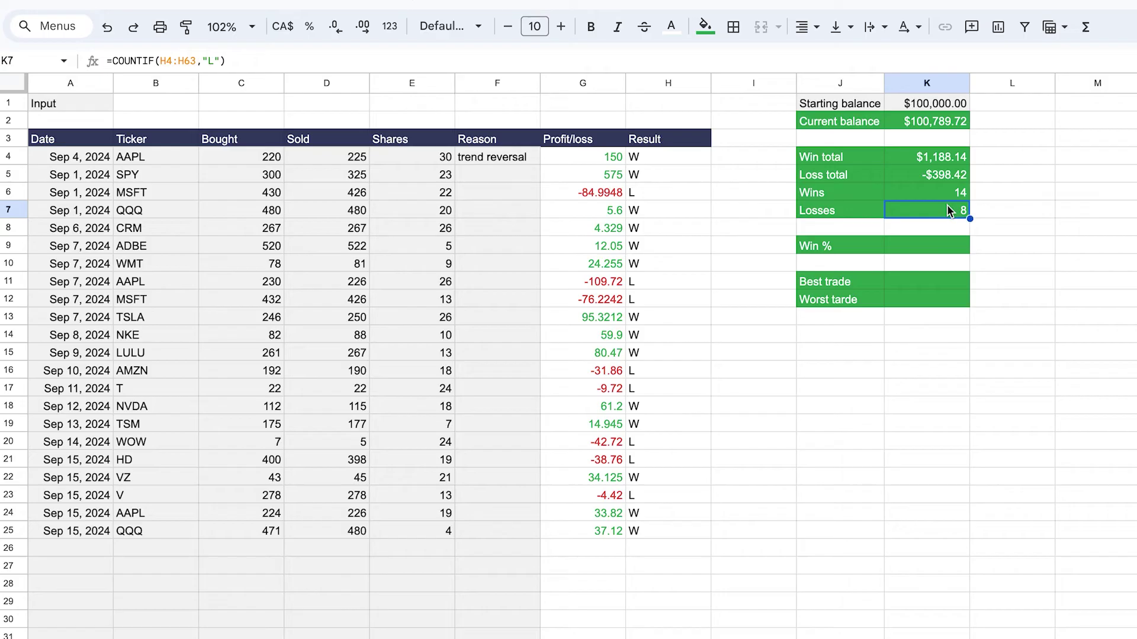
Start the Win % formula in K9 with the parenthesized sum of Wins K6 and Losses K7.
{"action": "left_click", "coordinate": [947, 246]}
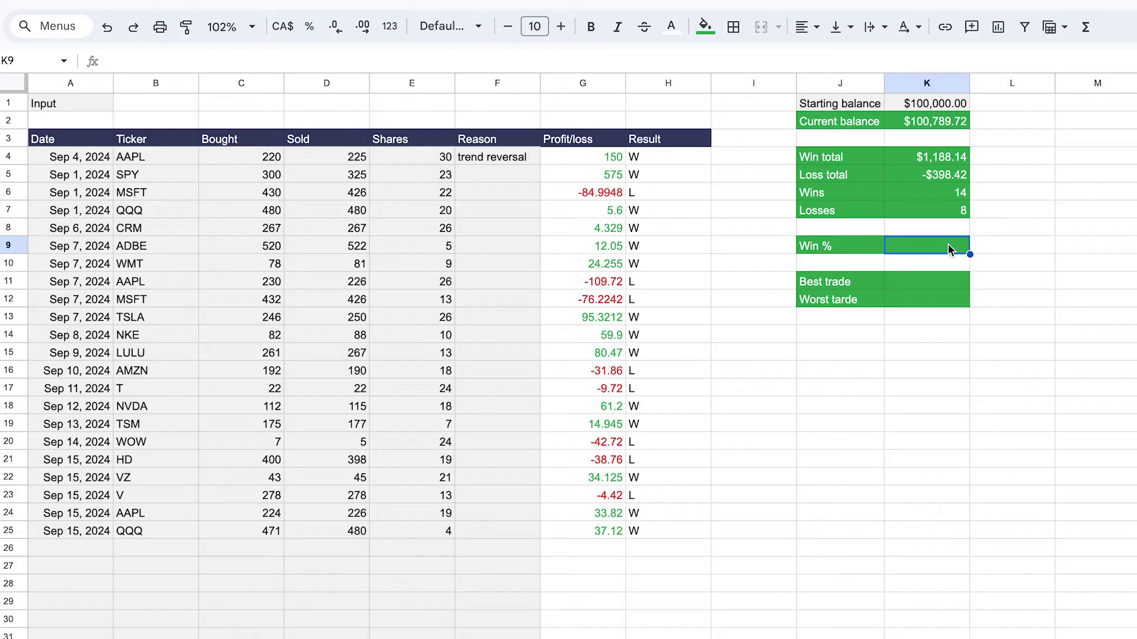
{"action": "type", "text": "="}
{"action": "left_click", "coordinate": [955, 193]}
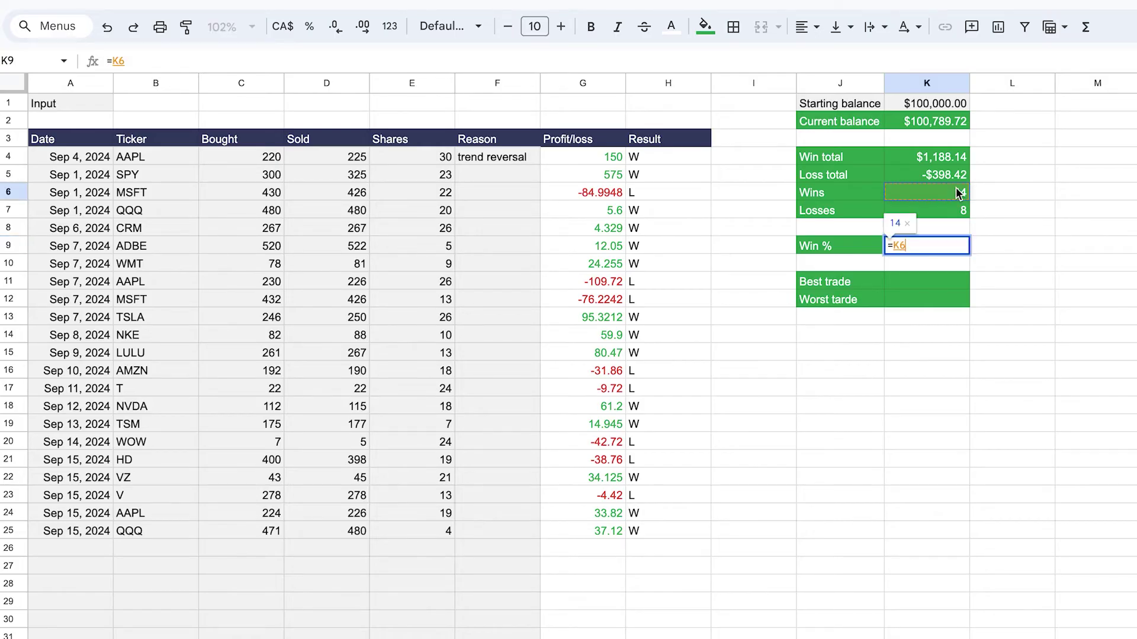
{"action": "type", "text": "+"}
{"action": "left_click", "coordinate": [1018, 246]}
{"action": "key", "text": "Home"}
{"action": "key", "text": "Right"}
{"action": "type", "text": "("}
{"action": "key", "text": "End"}
{"action": "type", "text": ")/"}
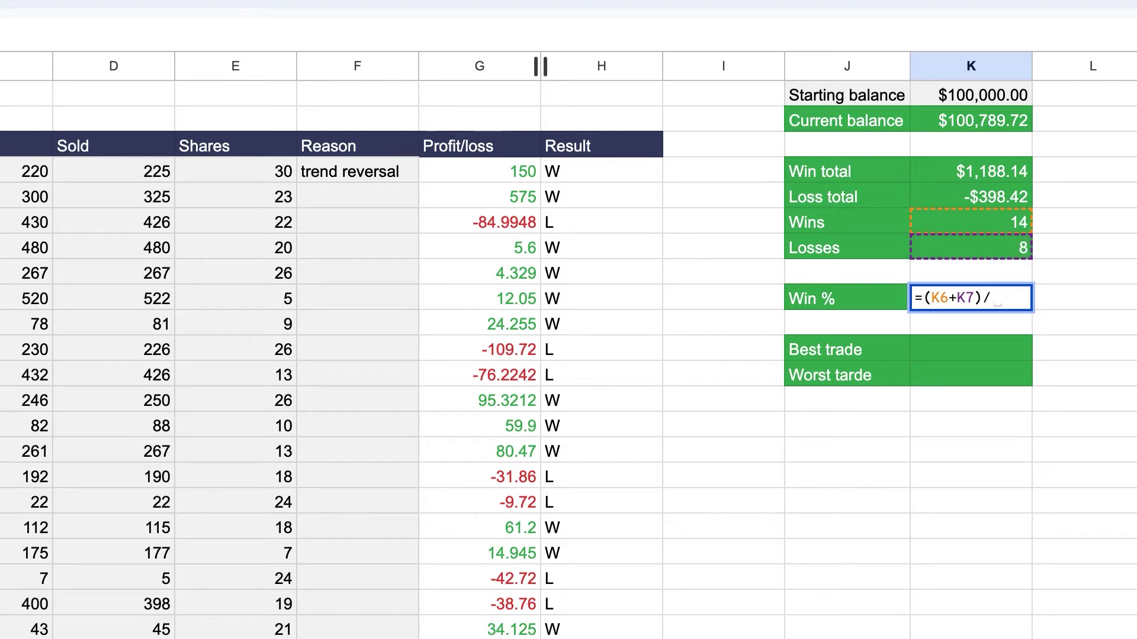
Complete the Win % formula in K9 as =K6/(K6+K7) and format the cell as a percentage.
{"action": "key", "text": "BackSpace"}
{"action": "key", "text": "Home"}
{"action": "key", "text": "Right"}
{"action": "type", "text": "/"}
{"action": "left_click", "coordinate": [991, 223]}
{"action": "key", "text": "Return"}
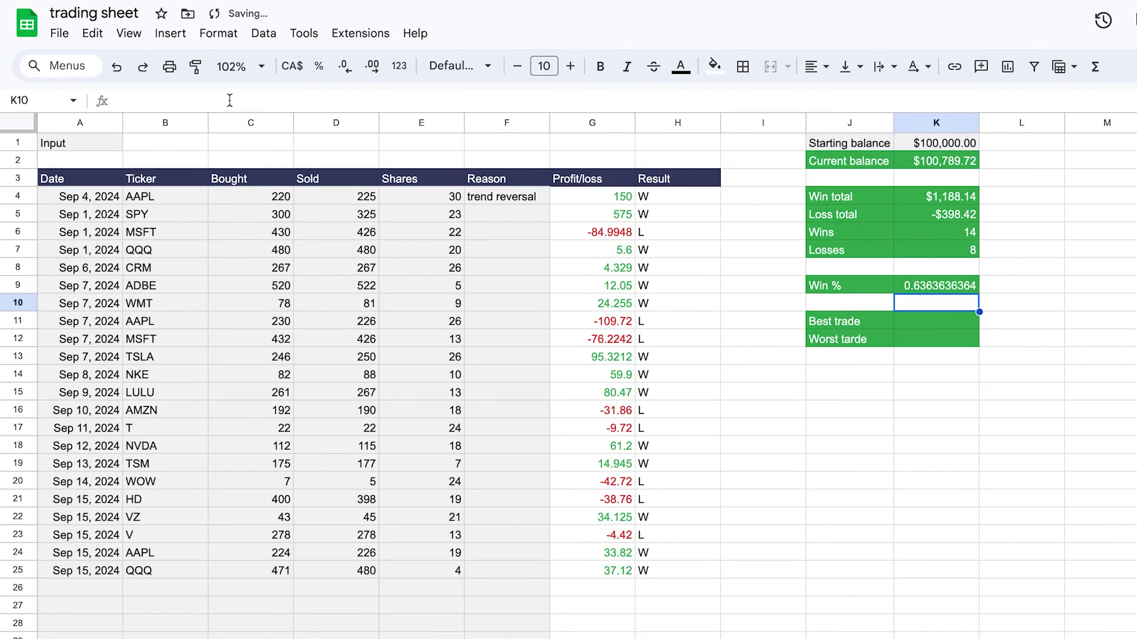
{"action": "left_click", "coordinate": [996, 307]}
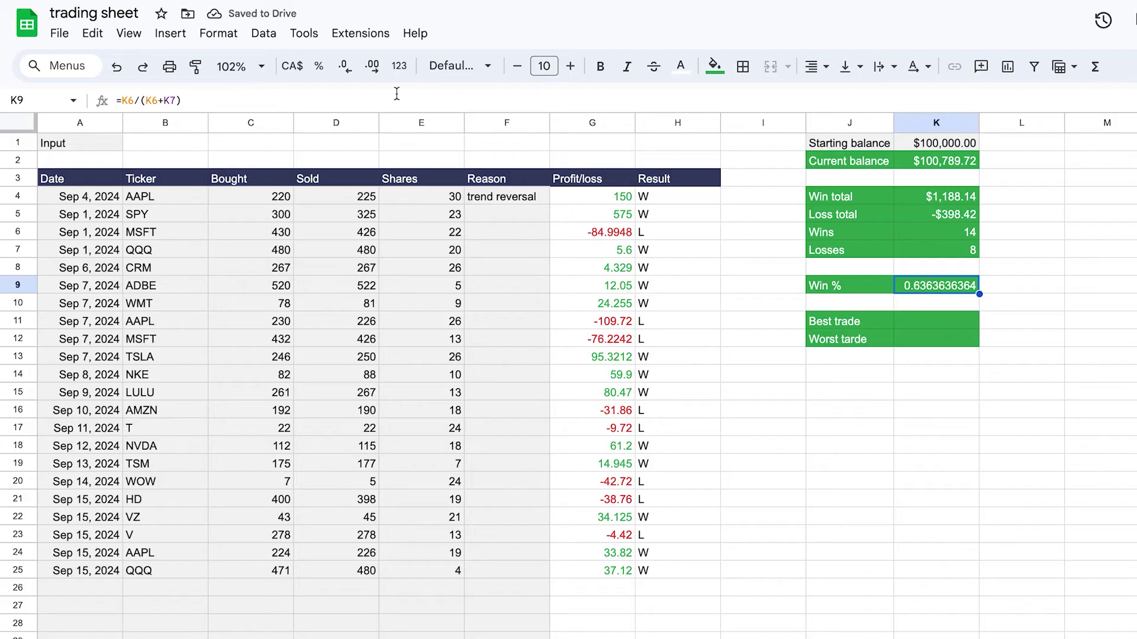
{"action": "left_click", "coordinate": [317, 66]}
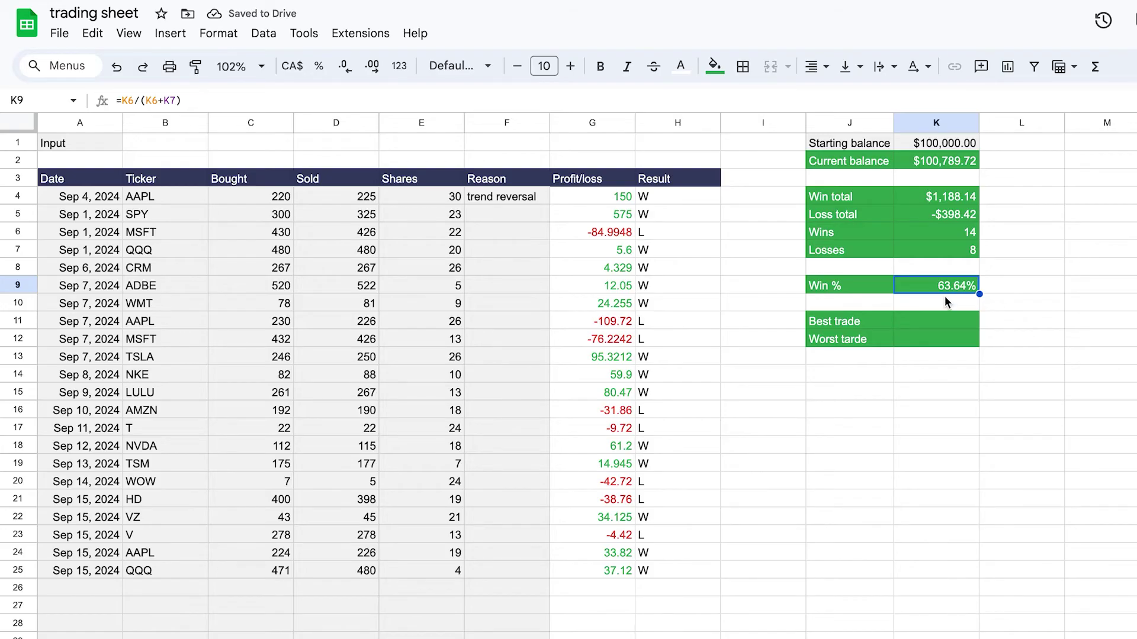
Calculate the Best trade in K11 with MAX over the Profit/loss column from G4 down, and check it against the trades.
{"action": "left_click", "coordinate": [936, 320]}
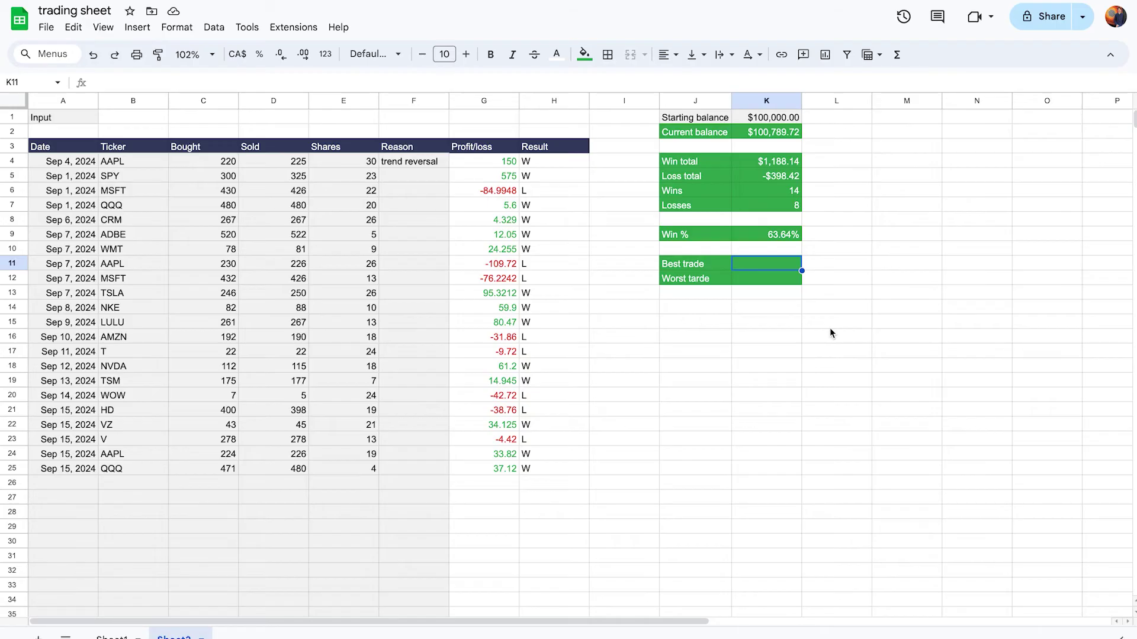
{"action": "type", "text": "=ma"}
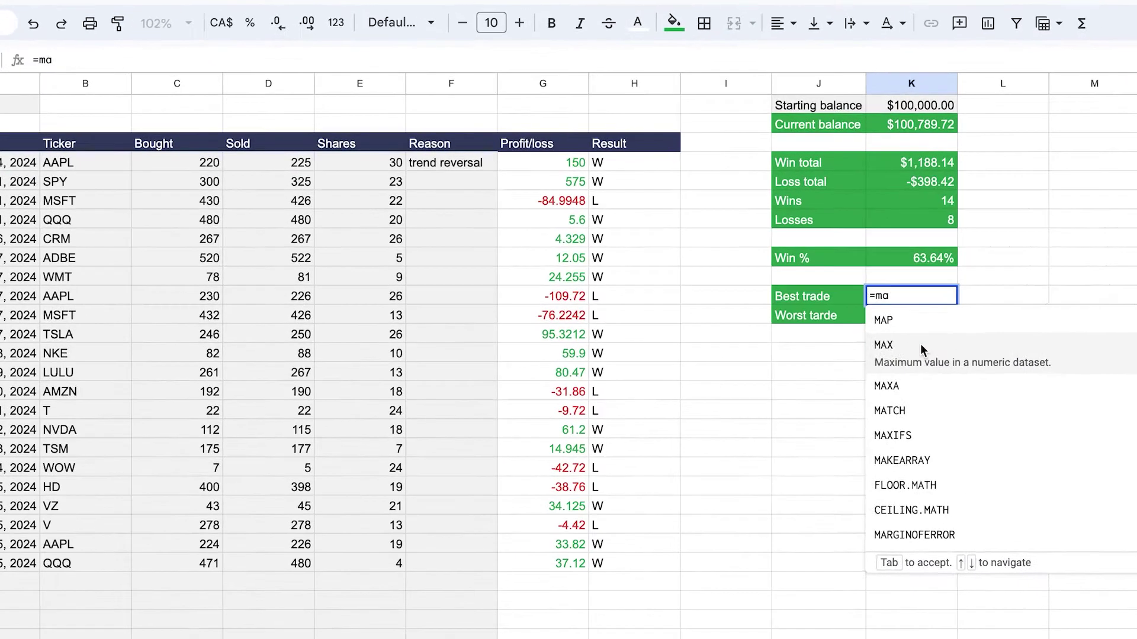
{"action": "left_click", "coordinate": [738, 299]}
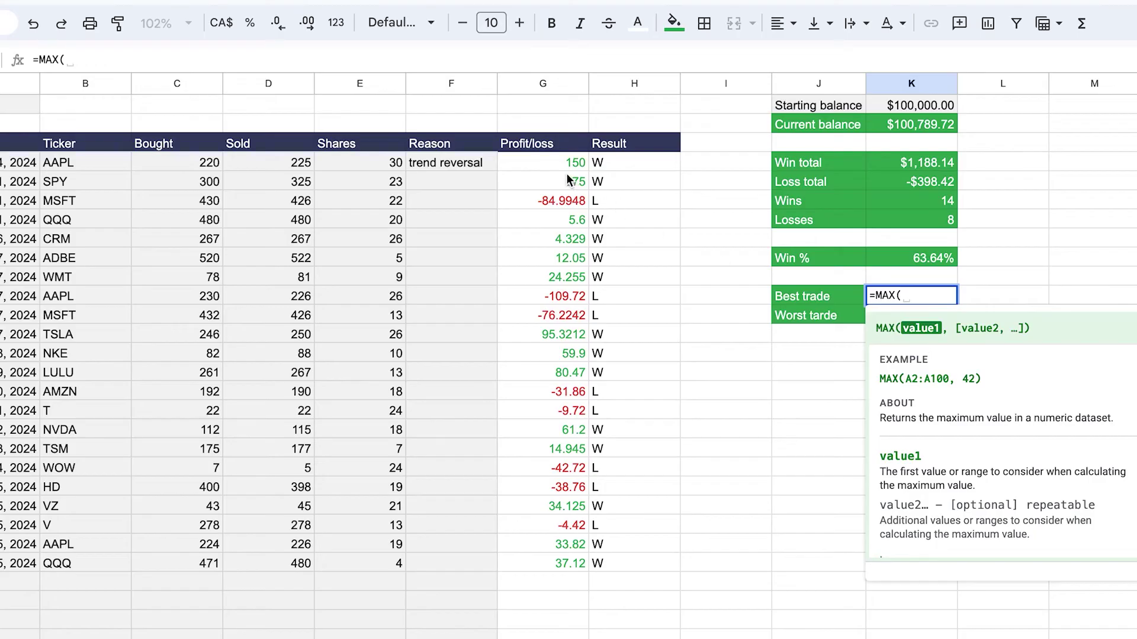
{"action": "left_click", "coordinate": [493, 164]}
{"action": "left_click_drag", "start_coordinate": [555, 165], "coordinate": [555, 638]}
{"action": "type", "text": ")"}
{"action": "key", "text": "Return"}
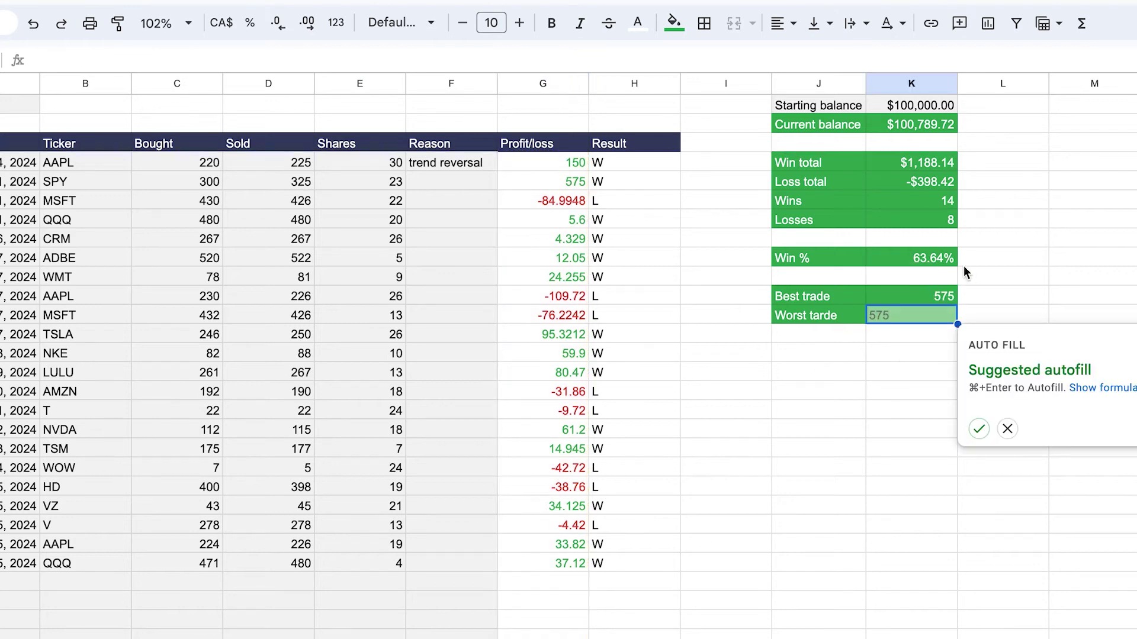
{"action": "left_click", "coordinate": [576, 181]}
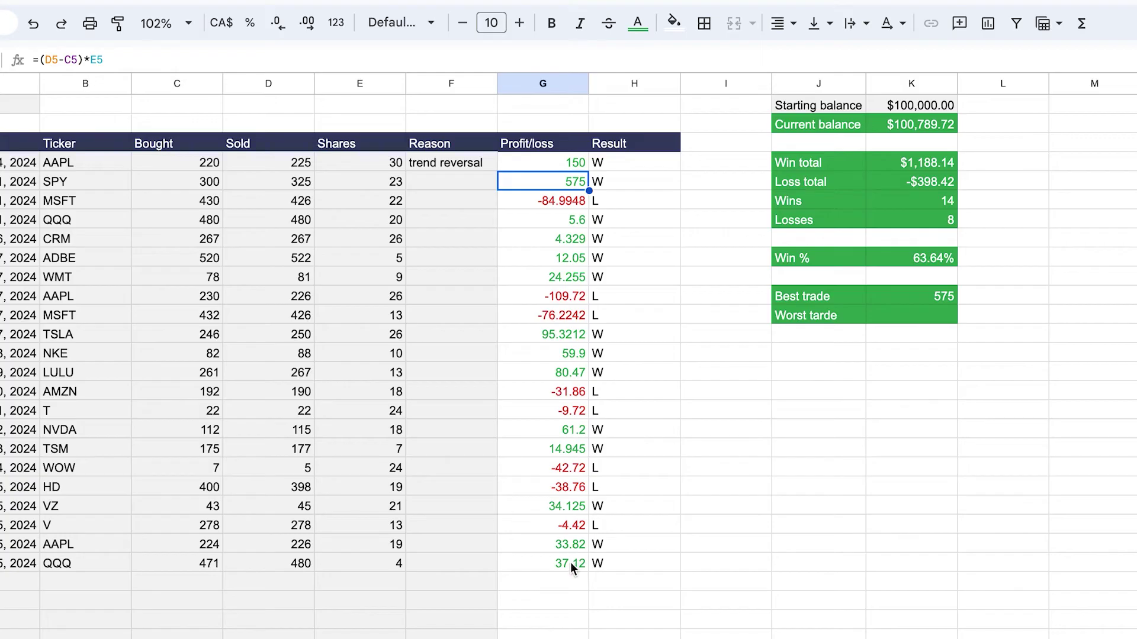
Calculate the worst trade in K12 with MIN over the Profit/loss range G4:G68.
{"action": "left_click", "coordinate": [945, 319]}
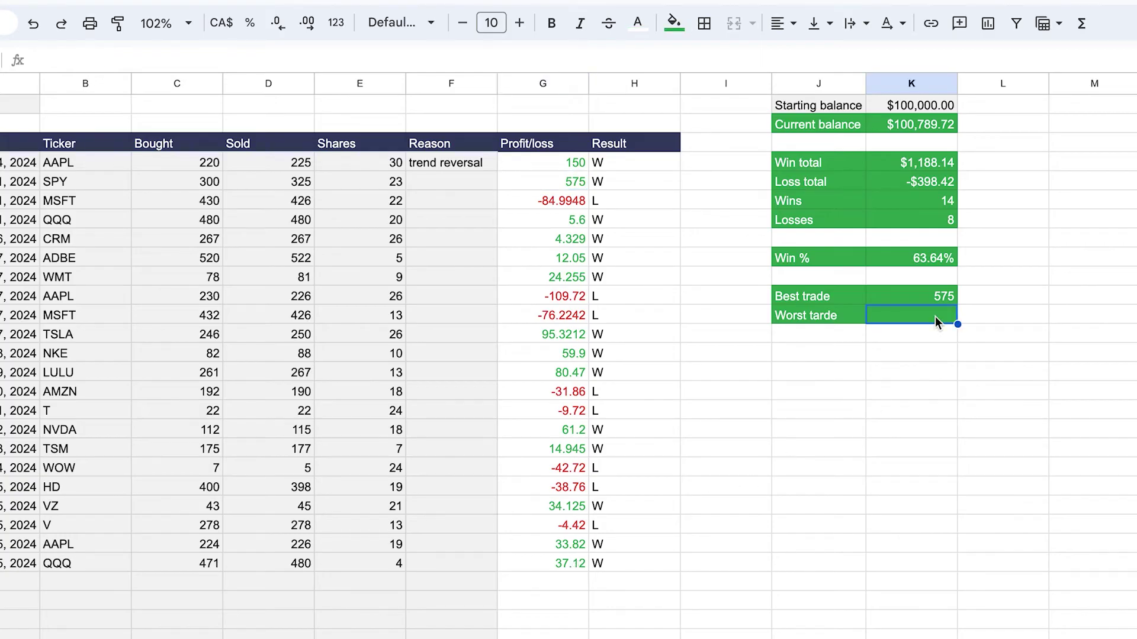
{"action": "type", "text": "=min"}
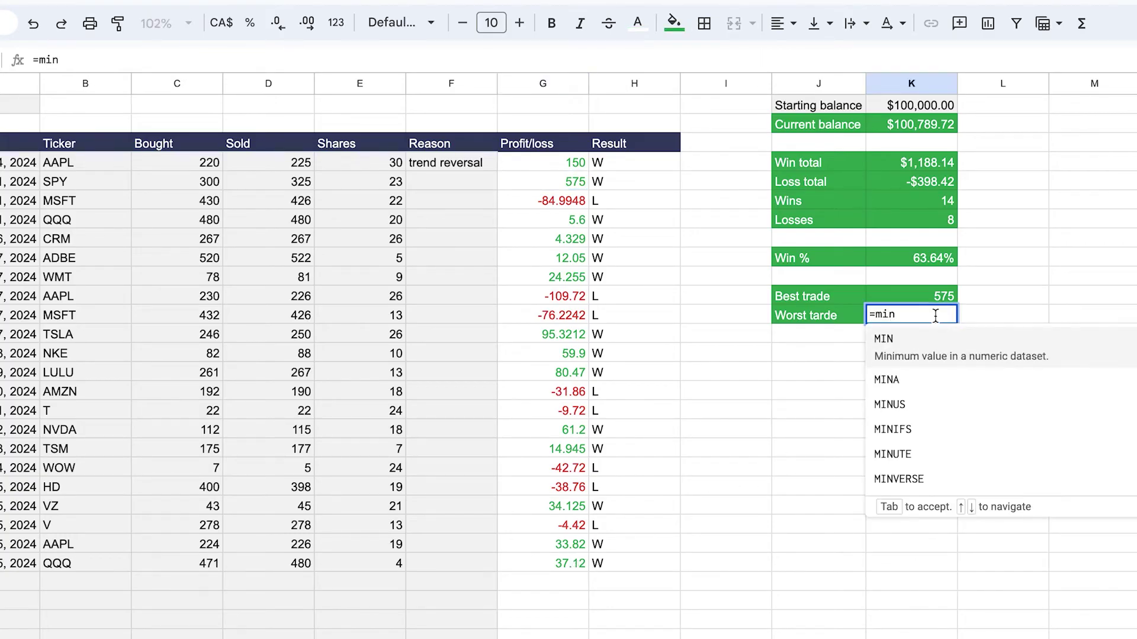
{"action": "left_click", "coordinate": [966, 355]}
{"action": "left_click_drag", "start_coordinate": [551, 161], "coordinate": [542, 636]}
{"action": "key", "text": "Return"}
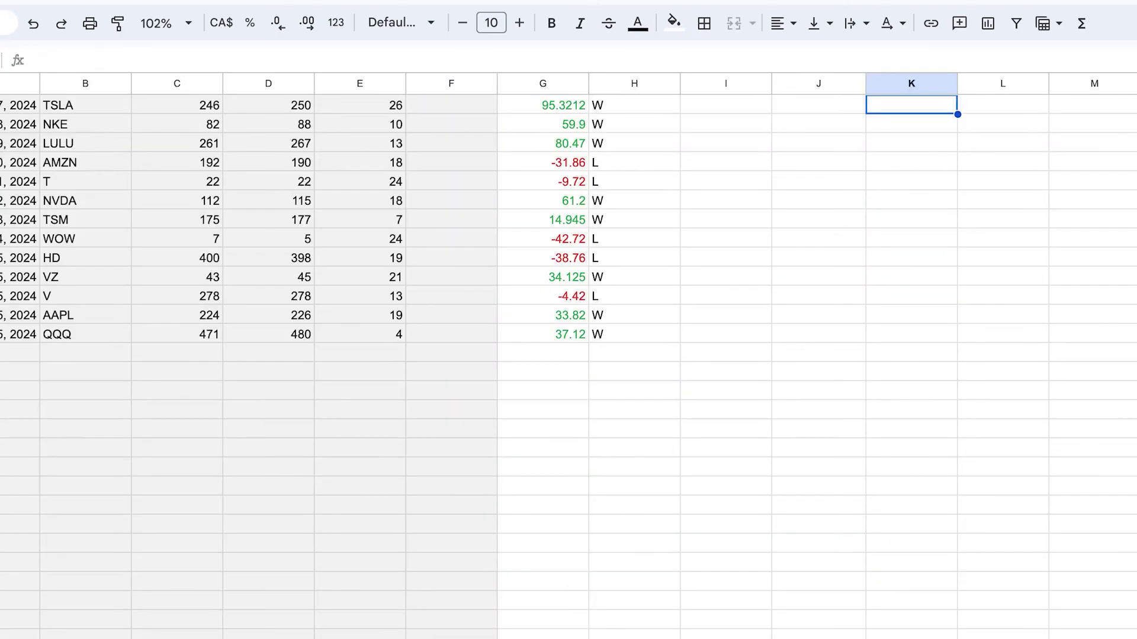
{"action": "scroll", "coordinate": [840, 301], "scroll_direction": "up", "scroll_amount": 4}
{"action": "left_click", "coordinate": [919, 315]}
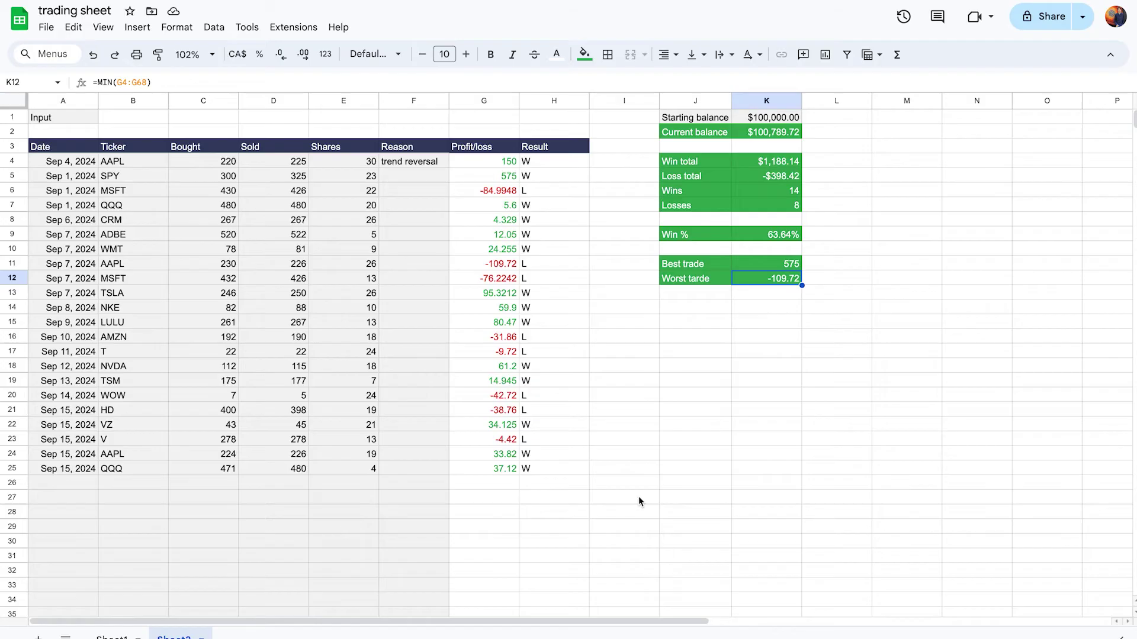
Insert a column chart of the starting and current balances in J1:K2.
{"action": "left_click", "coordinate": [710, 119]}
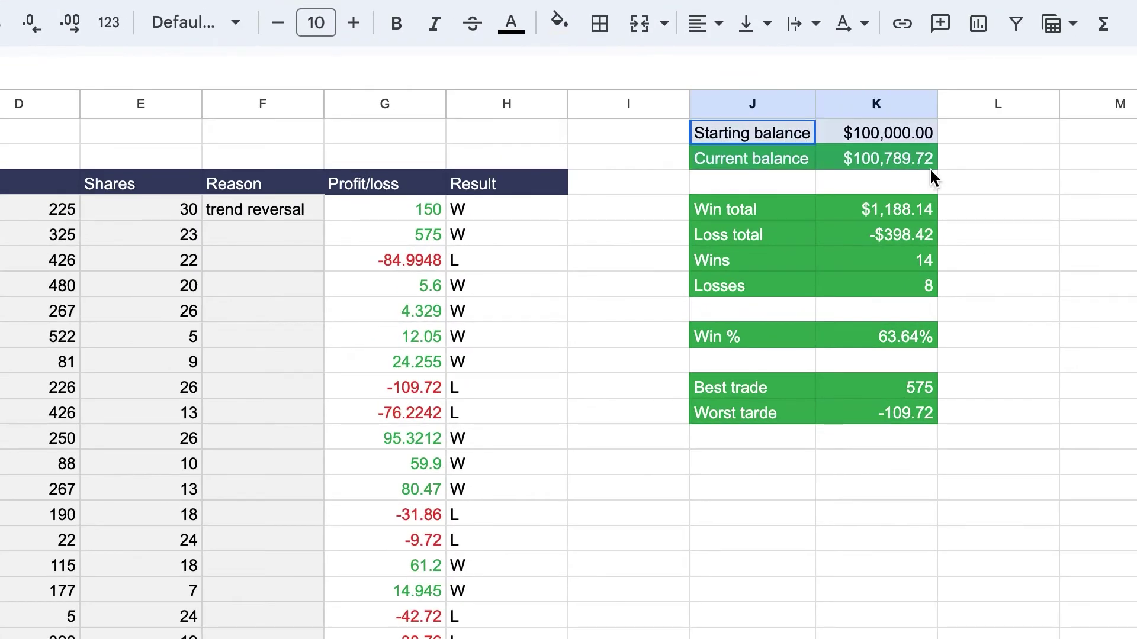
{"action": "left_click", "coordinate": [930, 168], "text": "shift"}
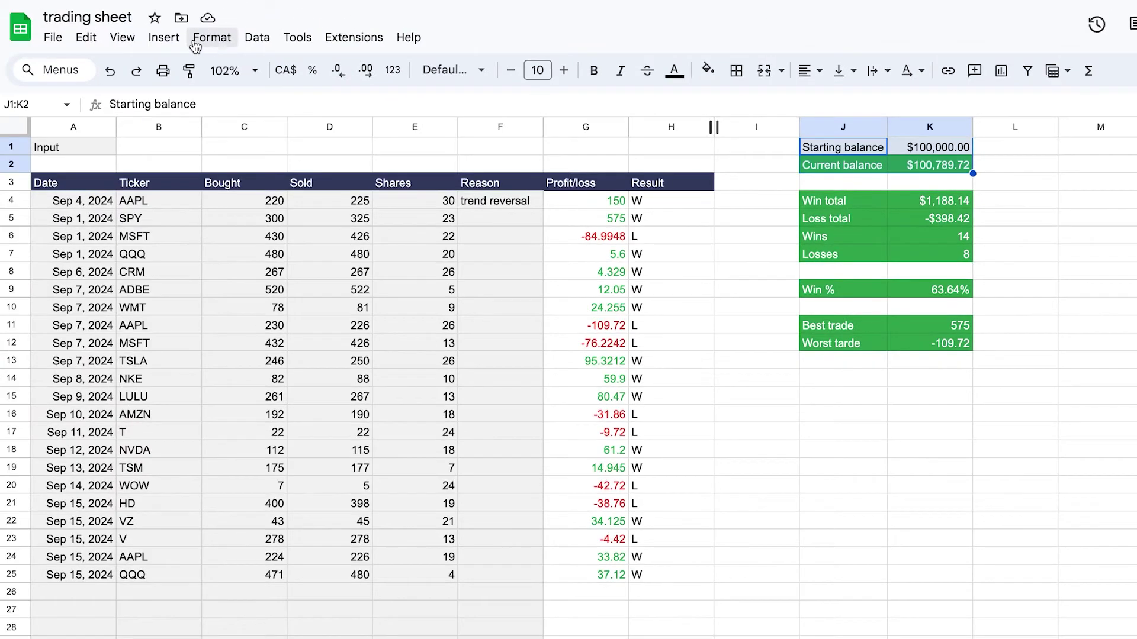
{"action": "left_click", "coordinate": [163, 37]}
{"action": "left_click", "coordinate": [189, 227]}
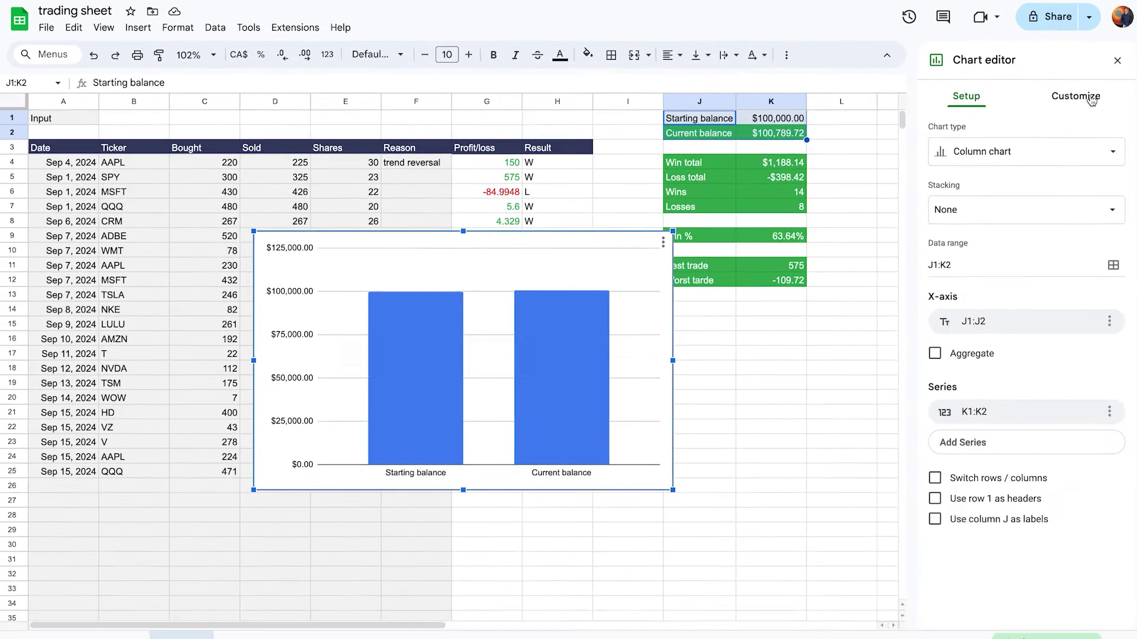
Title the balance chart "Account balance" and center the title.
{"action": "left_click", "coordinate": [1077, 97]}
{"action": "left_click", "coordinate": [1002, 172]}
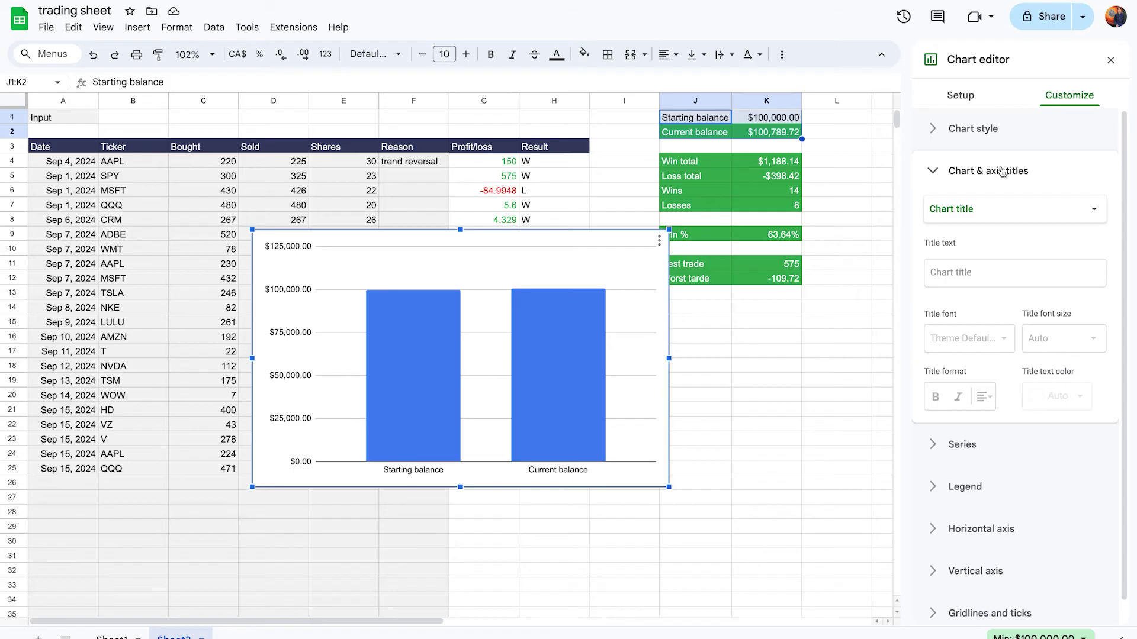
{"action": "left_click", "coordinate": [956, 276]}
{"action": "type", "text": "A"}
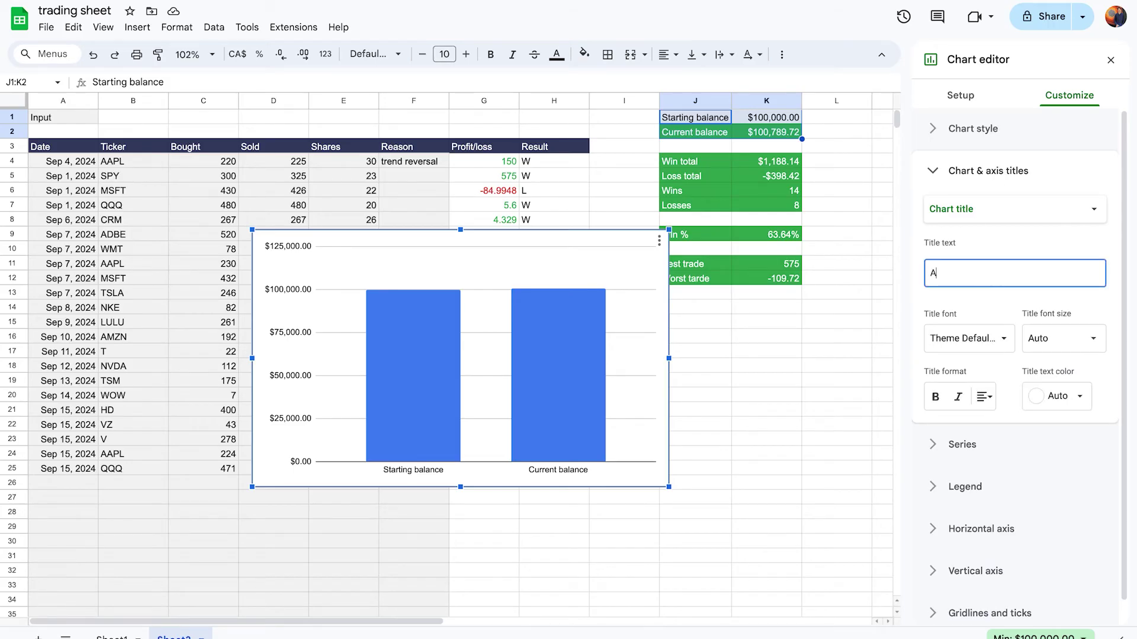
{"action": "type", "text": "ccount balance"}
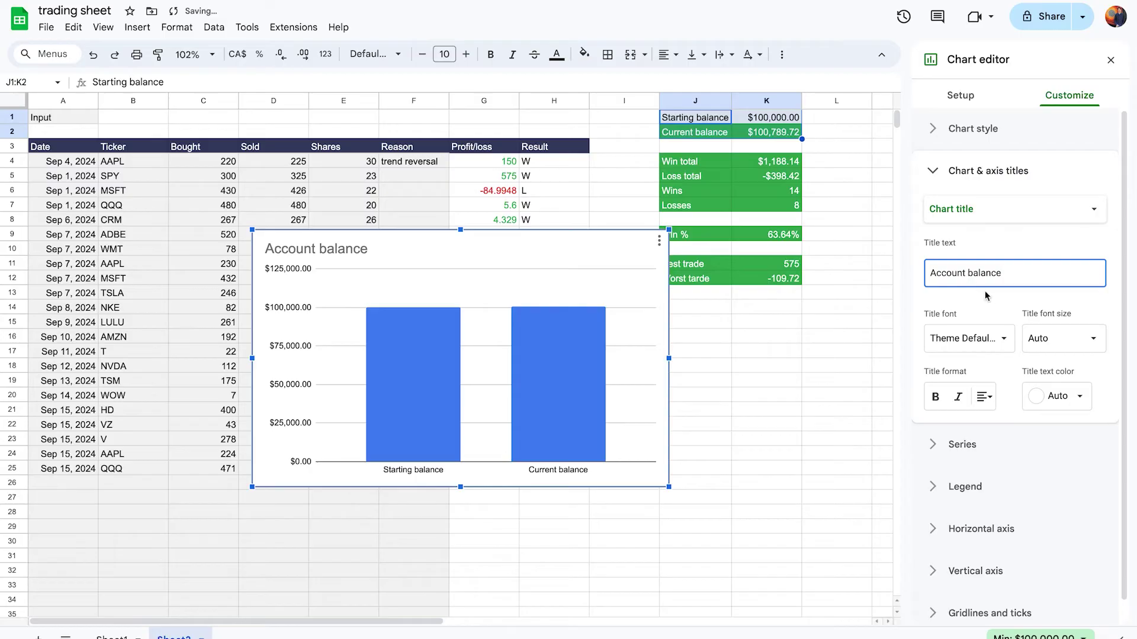
{"action": "left_click", "coordinate": [984, 397]}
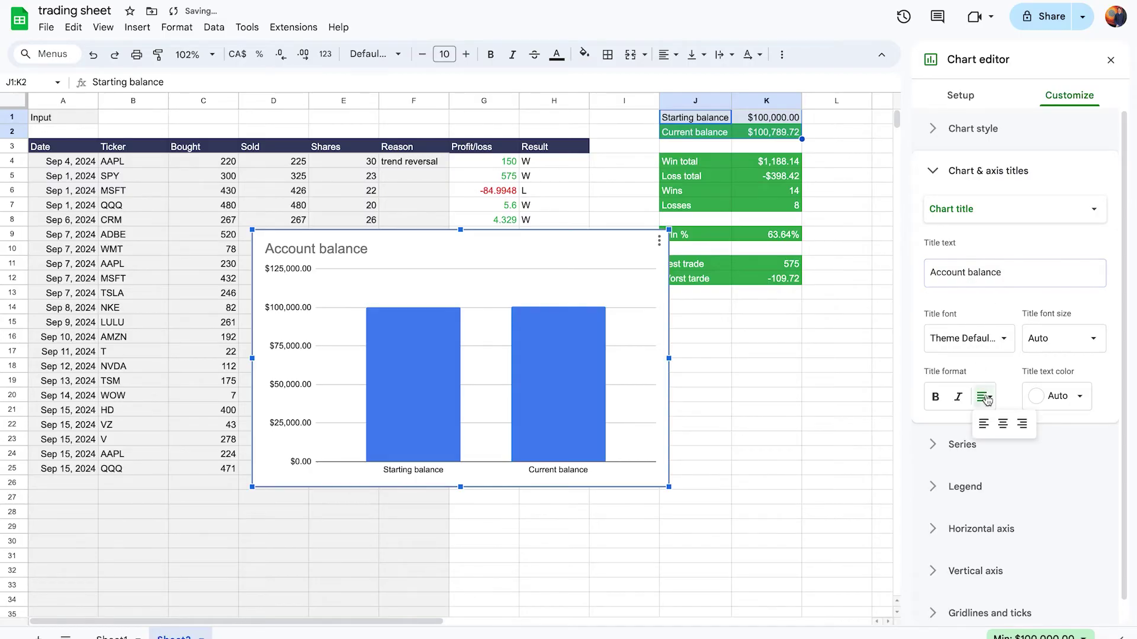
{"action": "left_click", "coordinate": [1003, 424]}
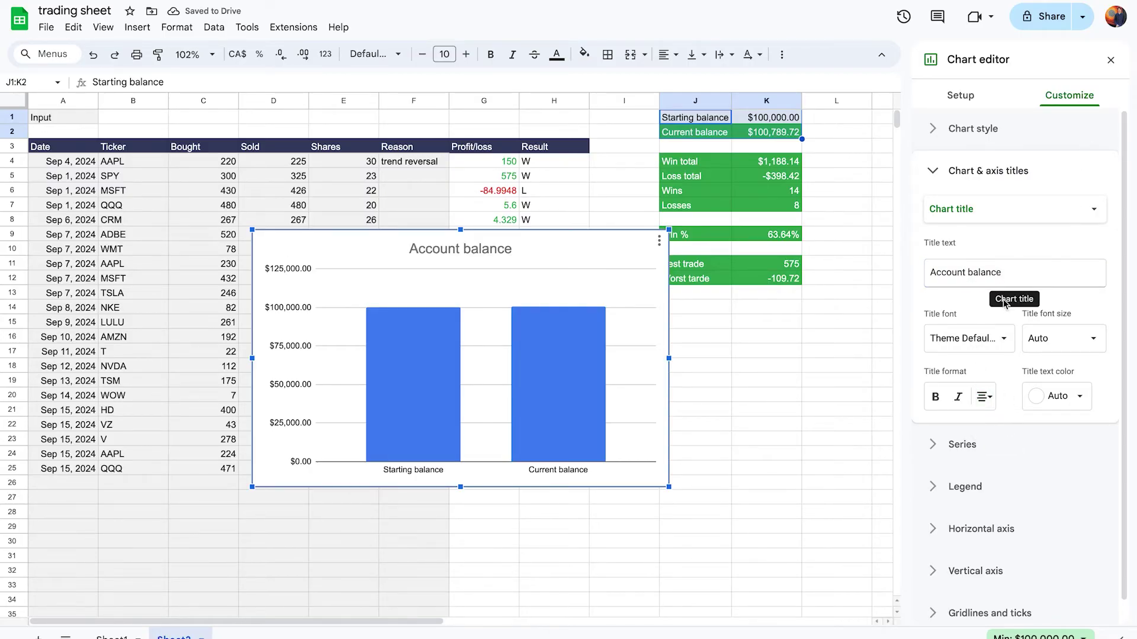
Set the background color of the Account balance chart to light gray.
{"action": "left_click", "coordinate": [972, 129]}
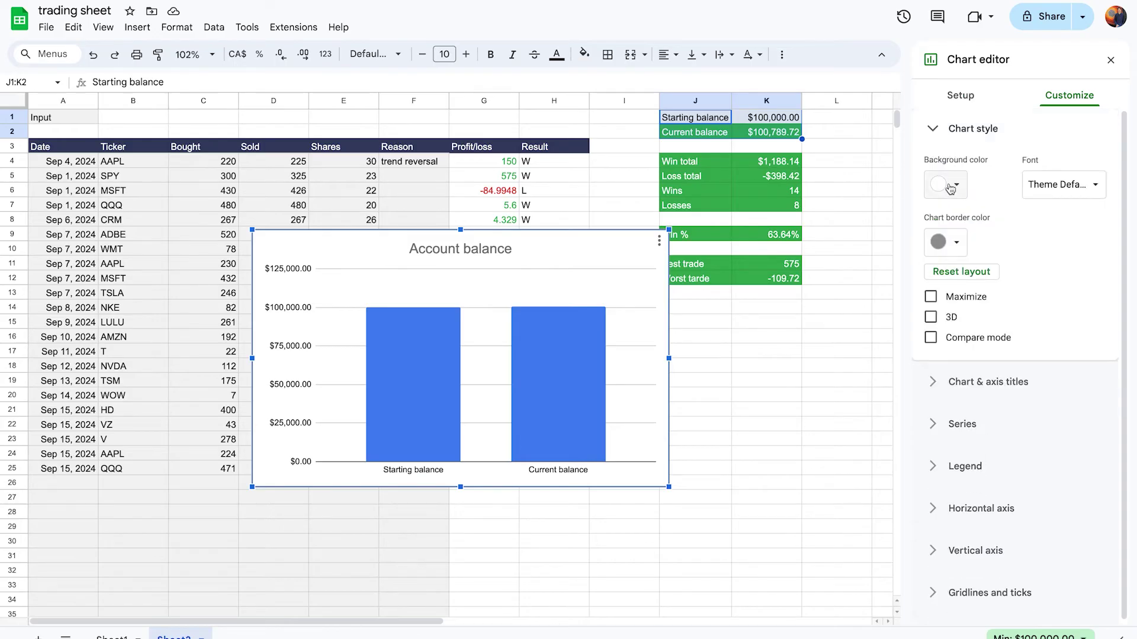
{"action": "left_click", "coordinate": [947, 184]}
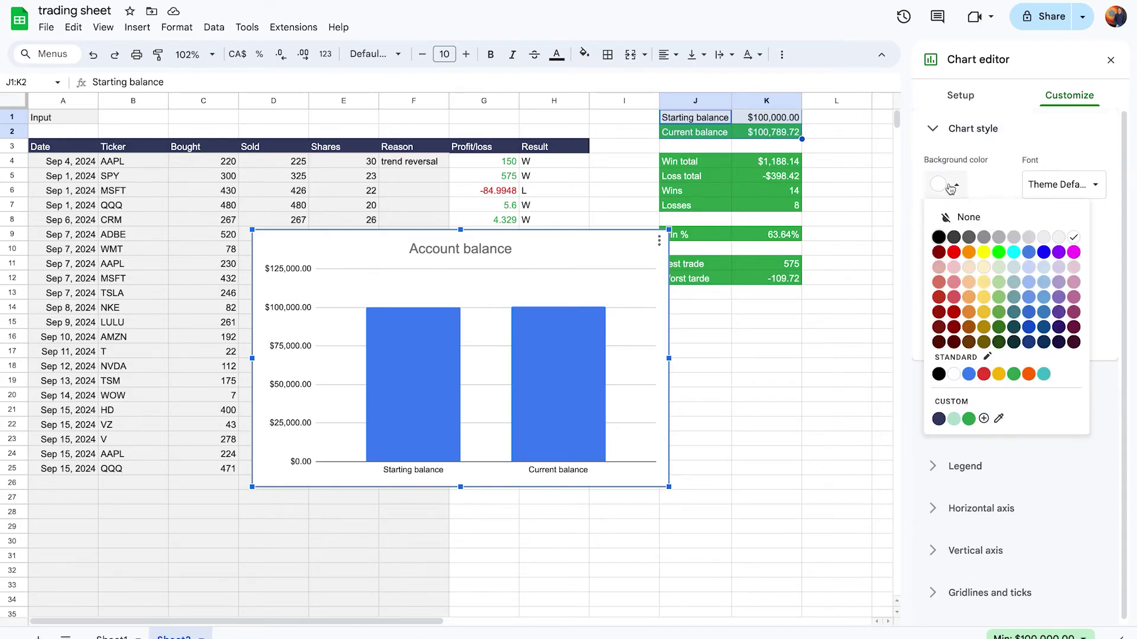
{"action": "left_click", "coordinate": [1058, 238]}
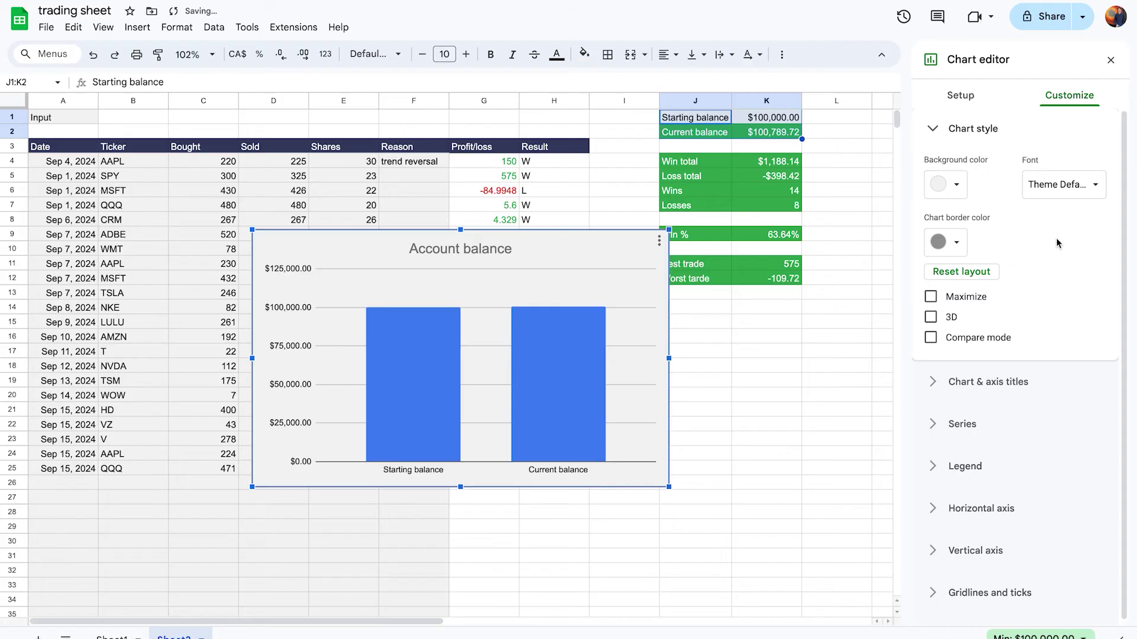
Fill the chart's Starting balance column with gray and the Current balance column with the custom green.
{"action": "left_click", "coordinate": [421, 374]}
{"action": "left_click", "coordinate": [421, 374]}
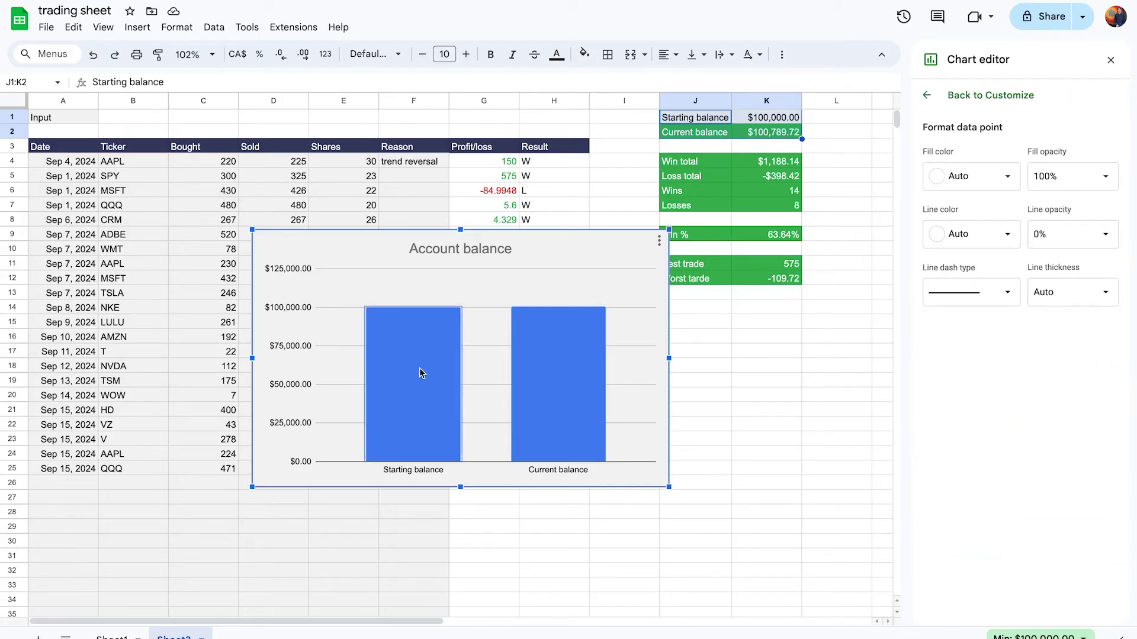
{"action": "left_click", "coordinate": [971, 178]}
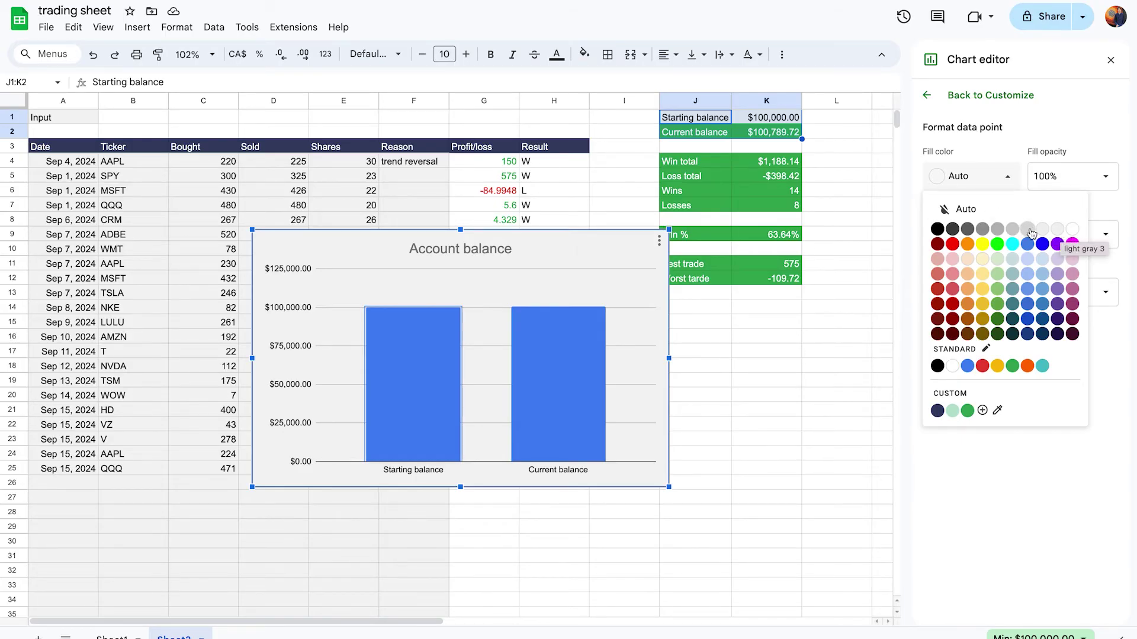
{"action": "left_click", "coordinate": [999, 231]}
{"action": "left_click", "coordinate": [580, 371]}
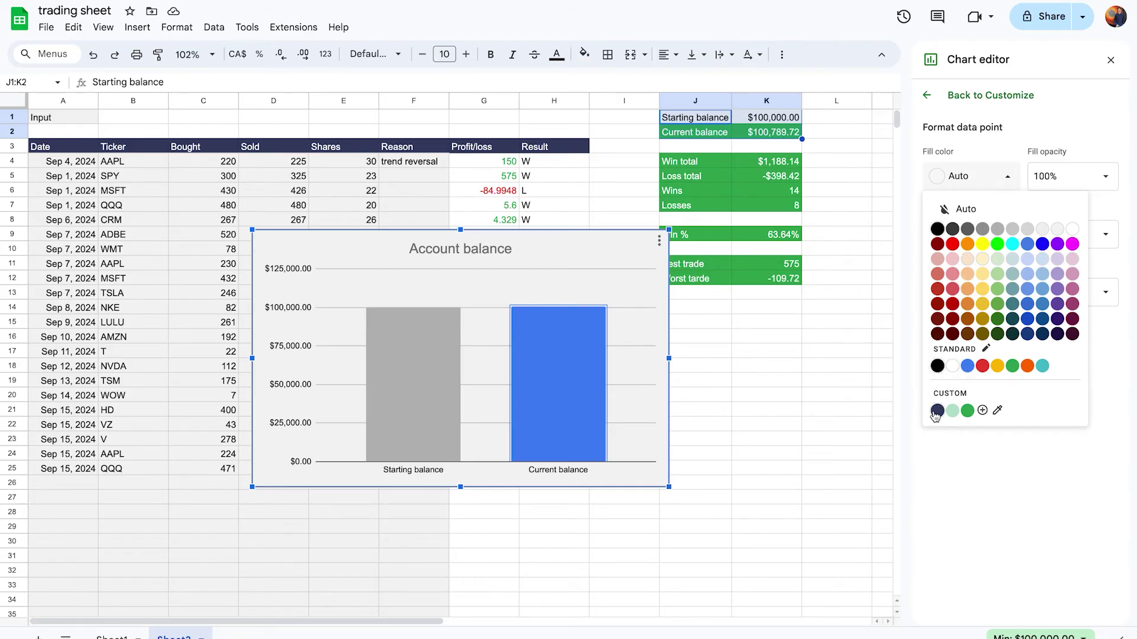
{"action": "left_click", "coordinate": [967, 410]}
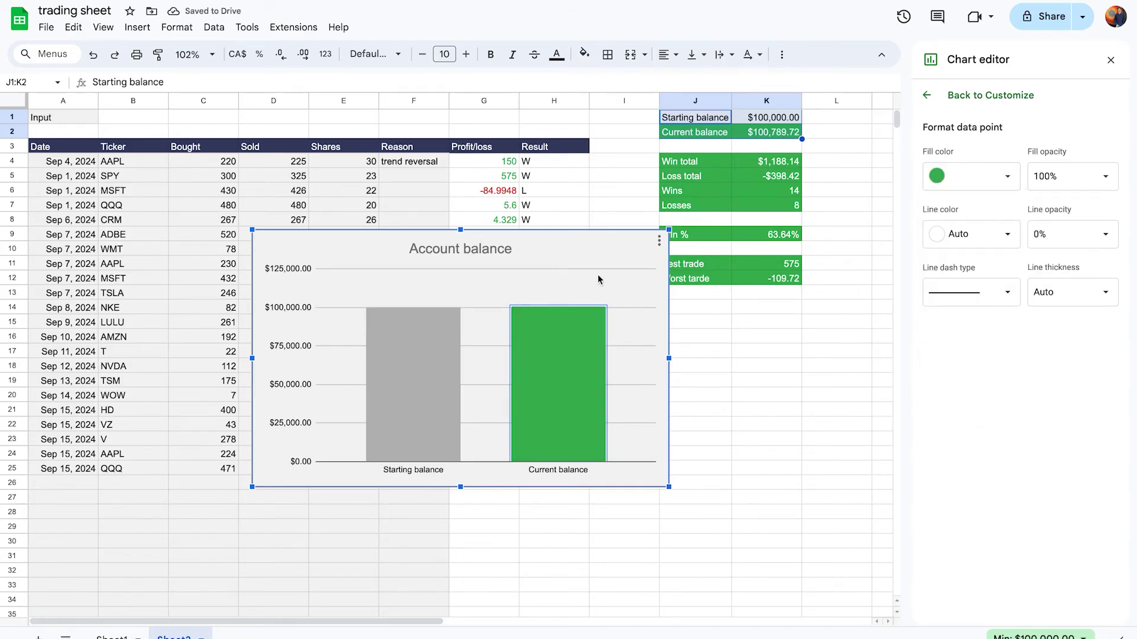
{"action": "left_click", "coordinate": [580, 240]}
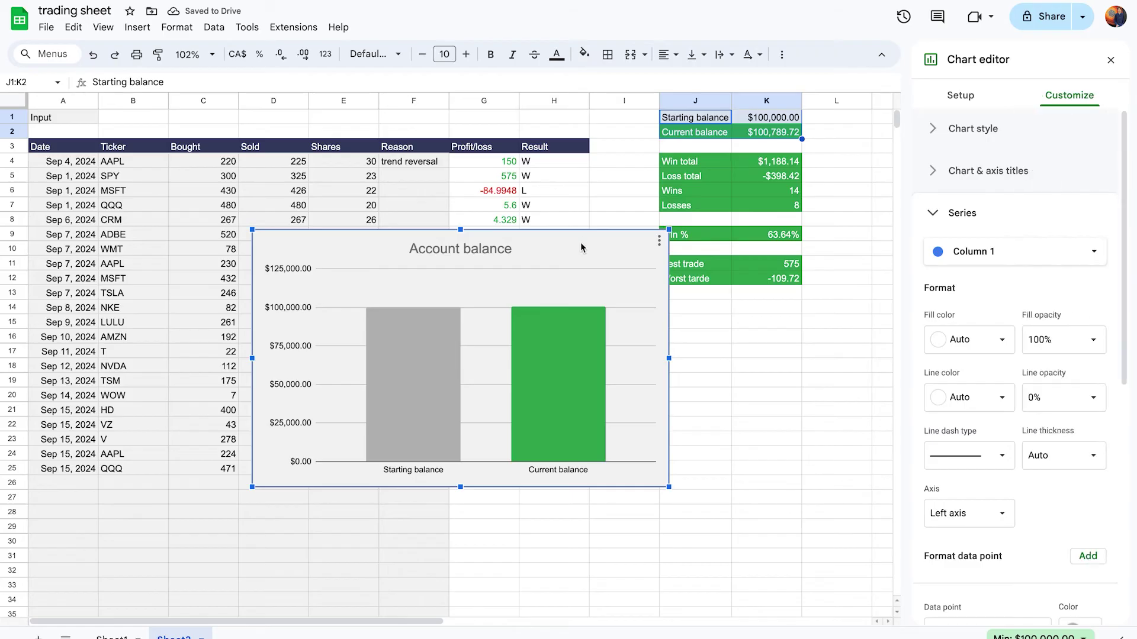
Turn on data labels for the columns of the Account balance chart and close the chart settings.
{"action": "left_click", "coordinate": [561, 354]}
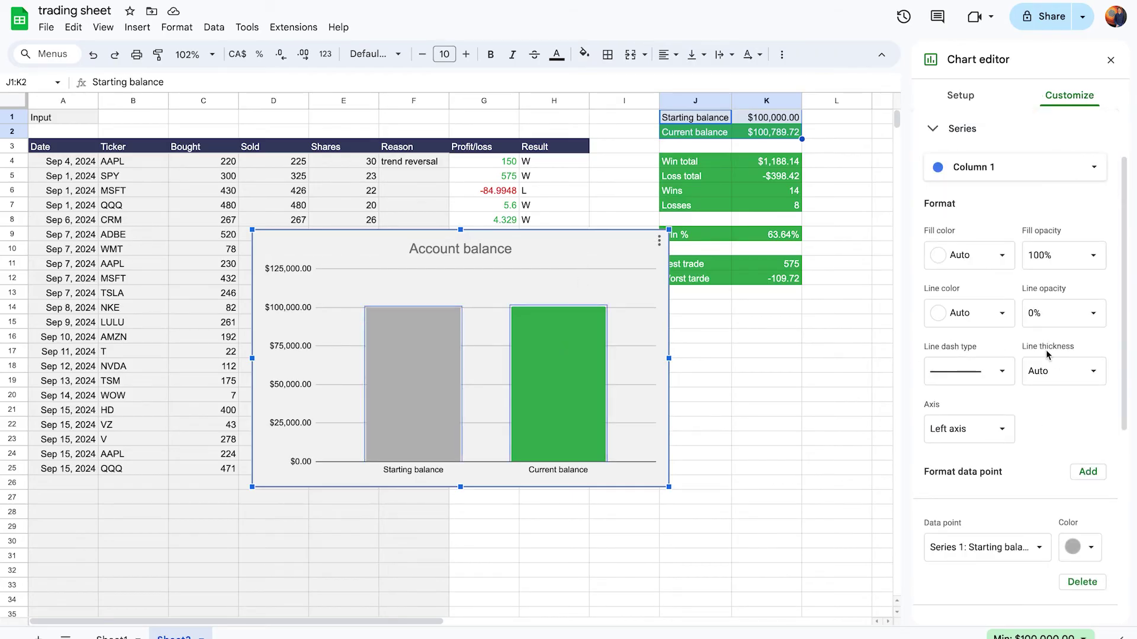
{"action": "scroll", "coordinate": [1040, 370], "scroll_direction": "down", "scroll_amount": 4}
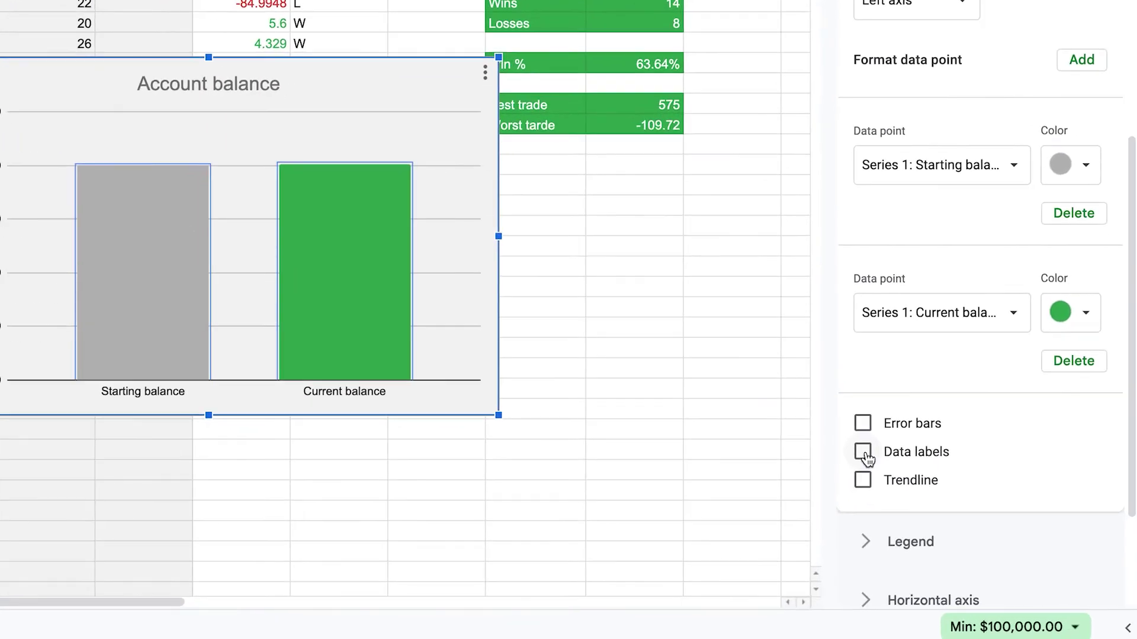
{"action": "left_click", "coordinate": [863, 454]}
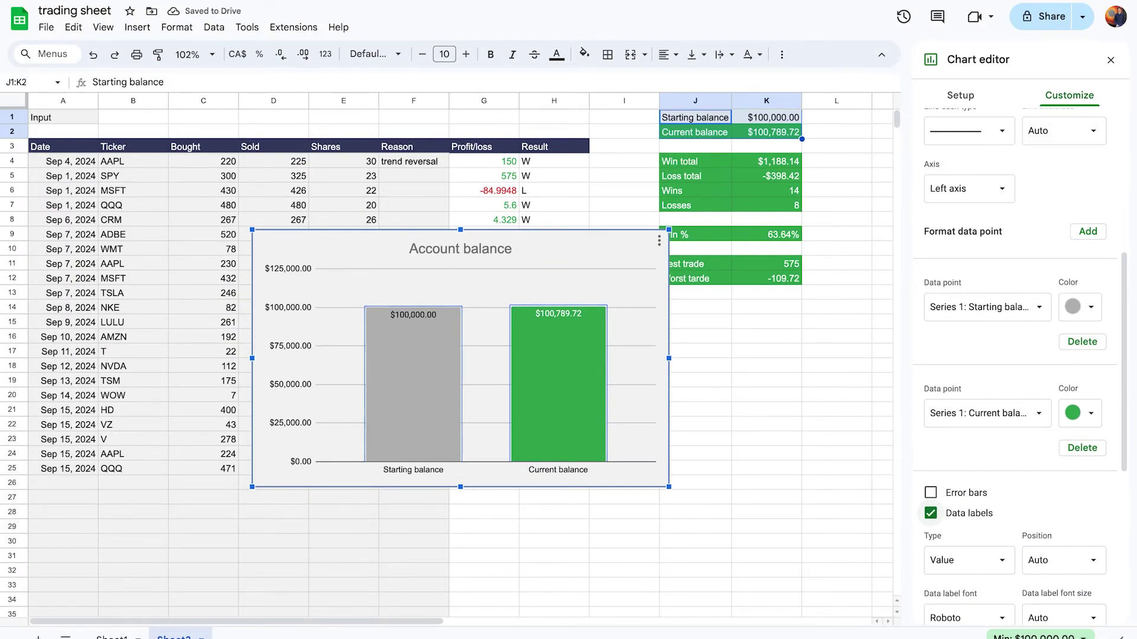
{"action": "left_click", "coordinate": [1110, 60]}
Move the Account balance chart off the trade table to below the summary statistics, and narrow the empty column I.
{"action": "left_click", "coordinate": [546, 242]}
{"action": "left_click_drag", "start_coordinate": [546, 242], "coordinate": [967, 374]}
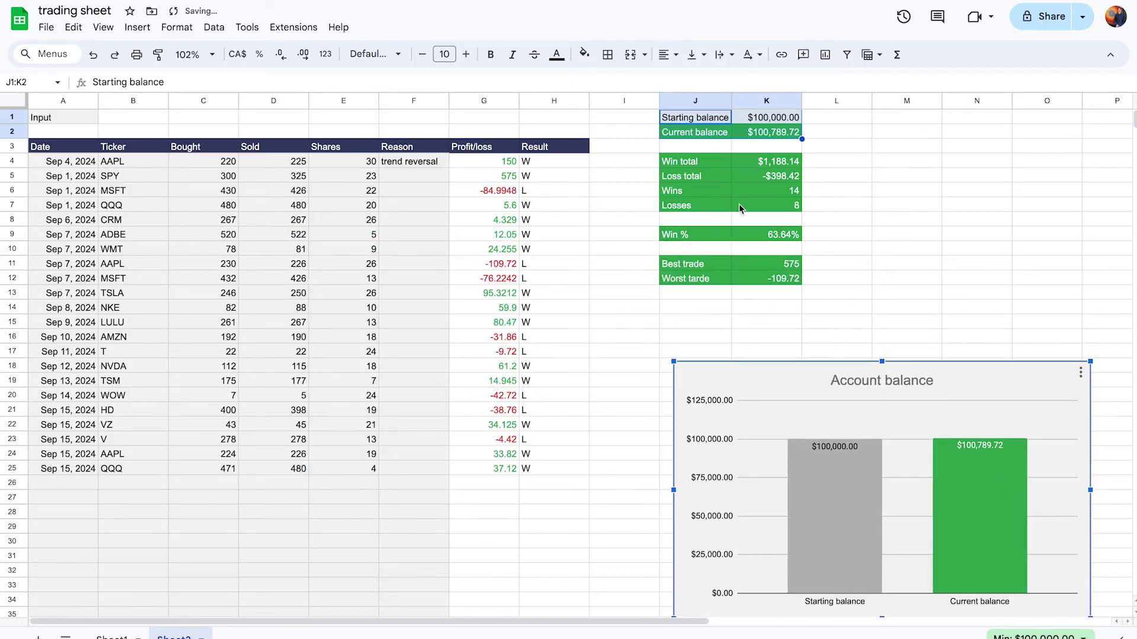
{"action": "left_click_drag", "start_coordinate": [675, 100], "coordinate": [609, 103]}
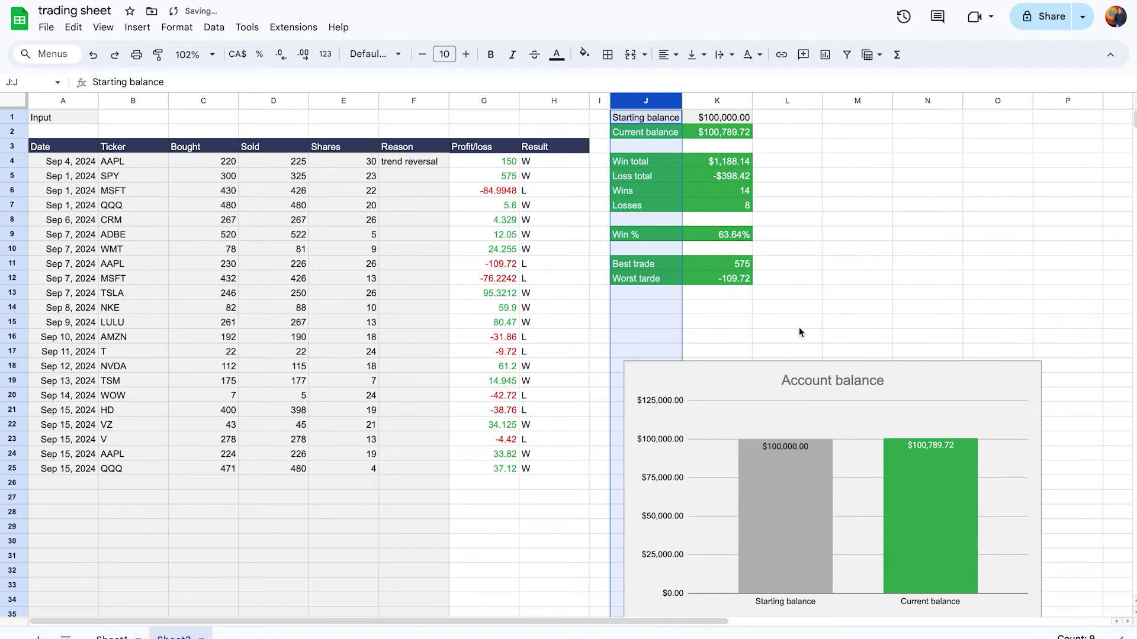
{"action": "left_click", "coordinate": [788, 237]}
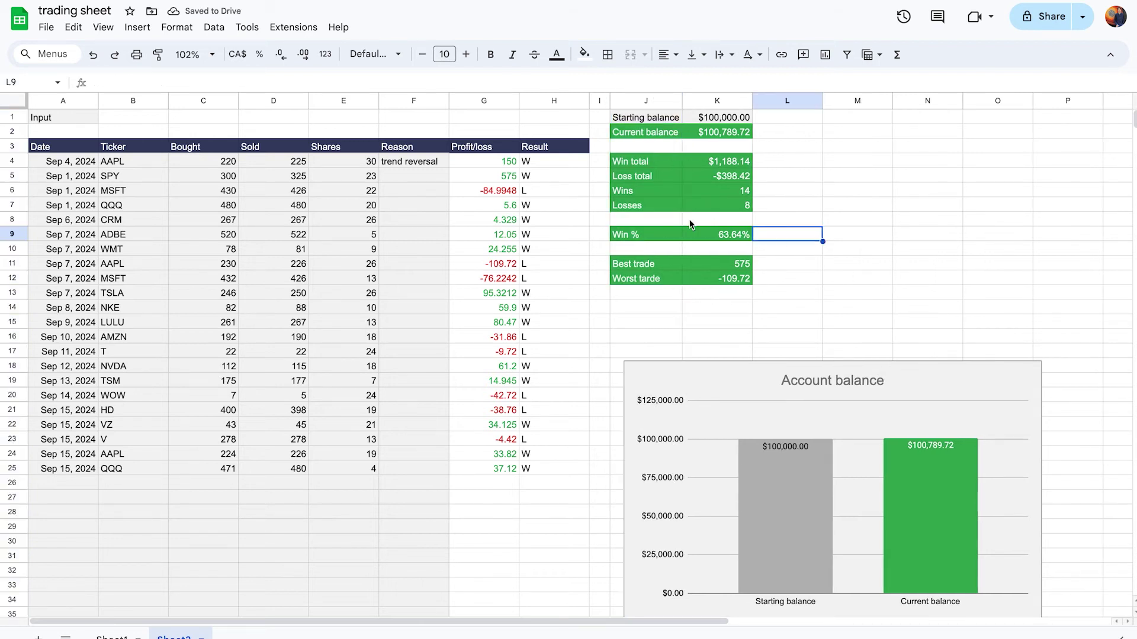
Place the Account balance chart directly beside the summary statistics and resize it to span columns L to P down to row 12.
{"action": "left_click_drag", "start_coordinate": [735, 380], "coordinate": [727, 146]}
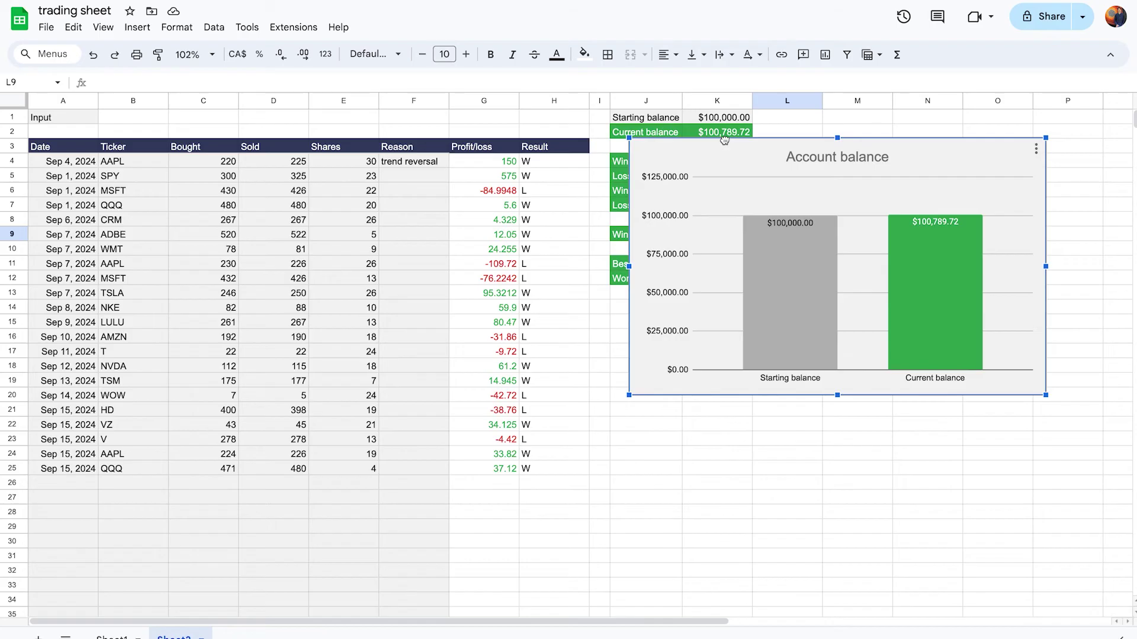
{"action": "left_click_drag", "start_coordinate": [626, 135], "coordinate": [828, 120]}
{"action": "left_click_drag", "start_coordinate": [1082, 314], "coordinate": [1131, 286]}
{"action": "left_click", "coordinate": [997, 381]}
{"action": "left_click", "coordinate": [1060, 125]}
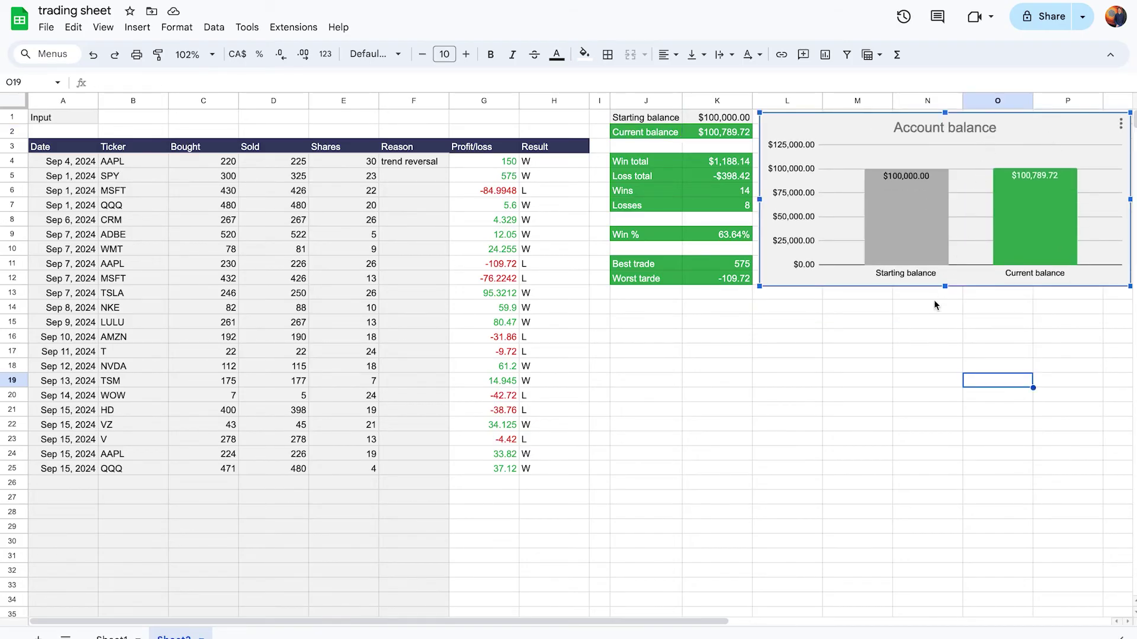
{"action": "left_click", "coordinate": [599, 453]}
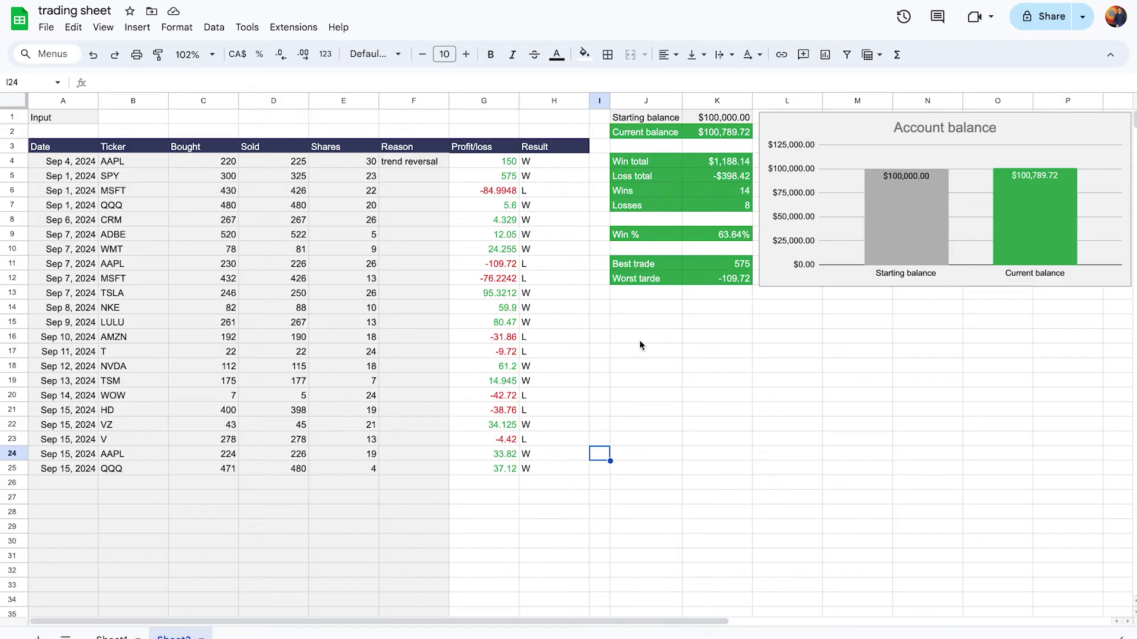
Insert a column chart from the Date column A3:A25 and move it lower on the sheet.
{"action": "left_click_drag", "start_coordinate": [60, 146], "coordinate": [79, 478]}
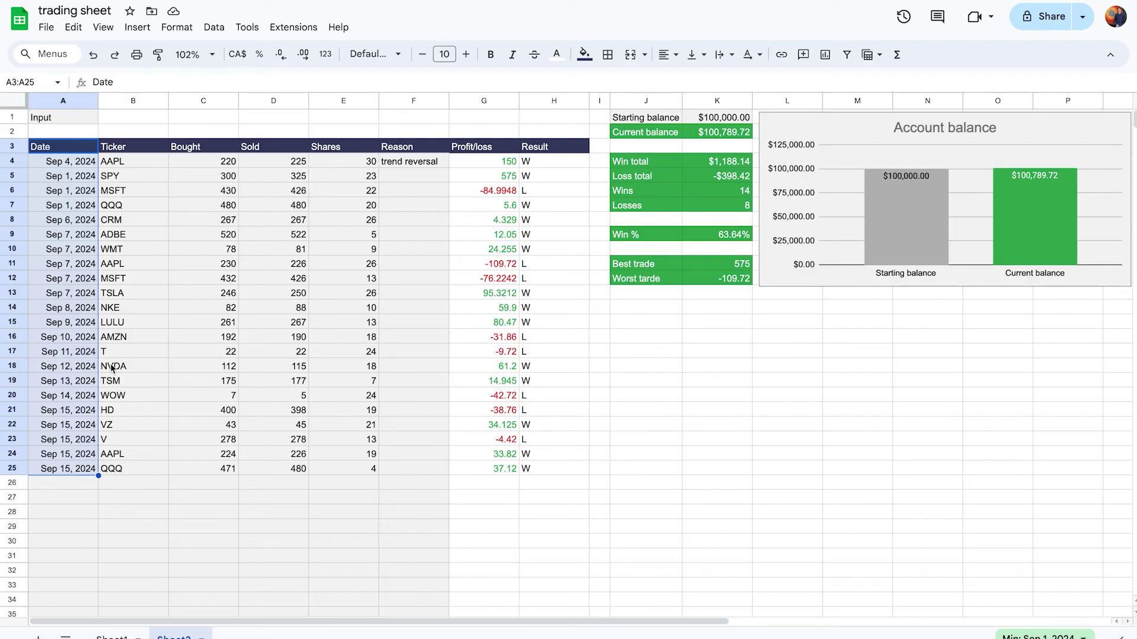
{"action": "left_click", "coordinate": [139, 30]}
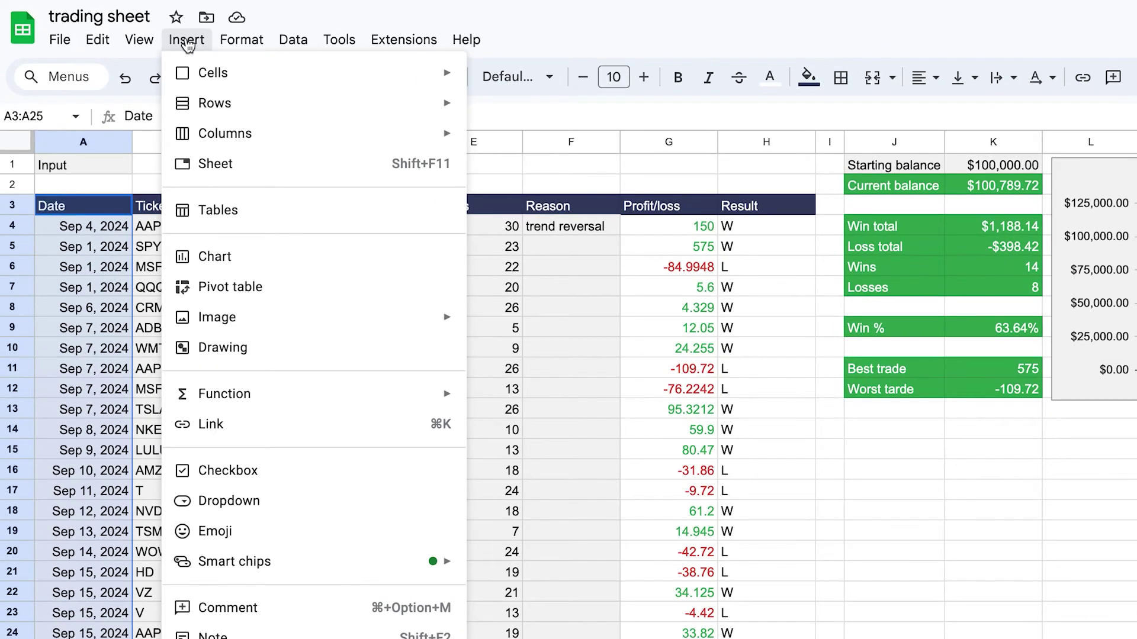
{"action": "key", "text": "Escape"}
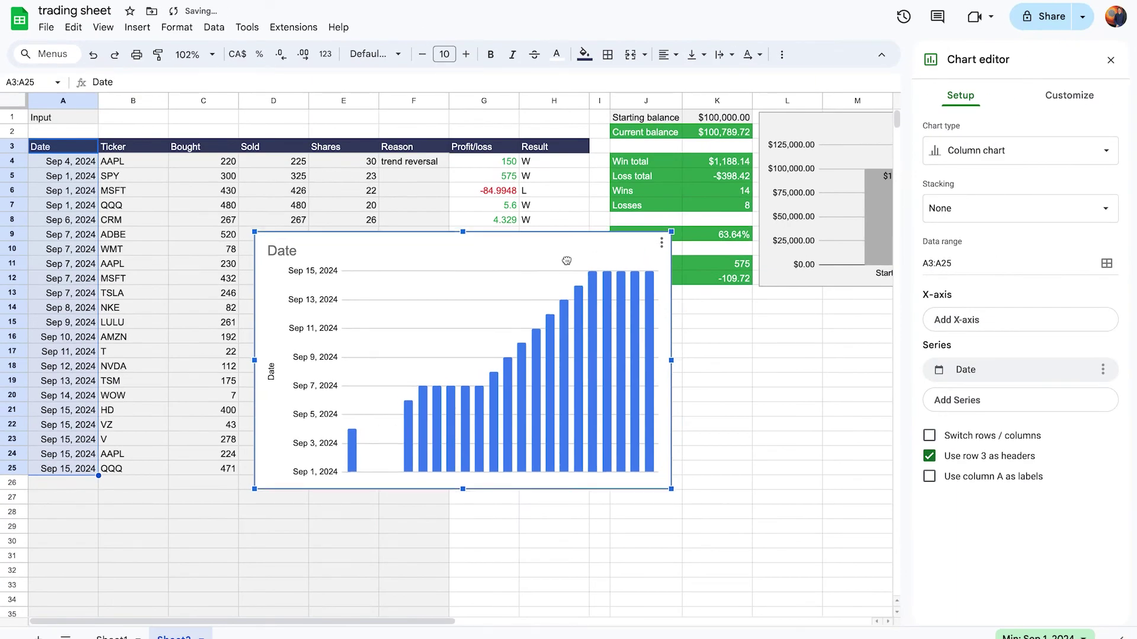
{"action": "left_click_drag", "start_coordinate": [567, 260], "coordinate": [468, 313]}
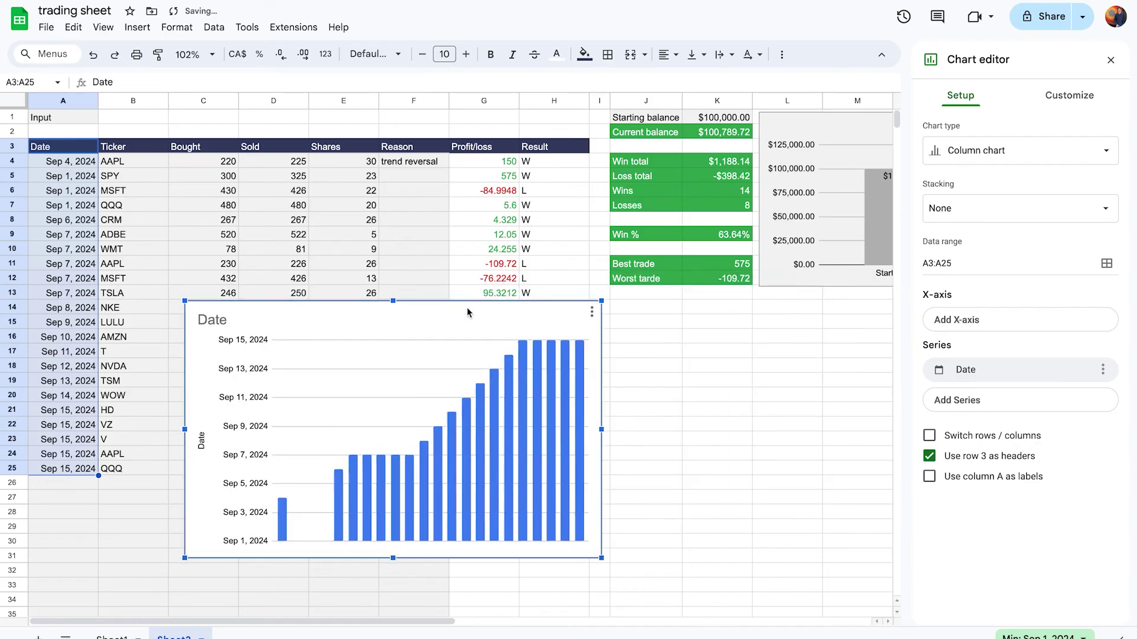
Add the Profit/loss range G3:G25 as a series to the new chart.
{"action": "left_click", "coordinate": [974, 407]}
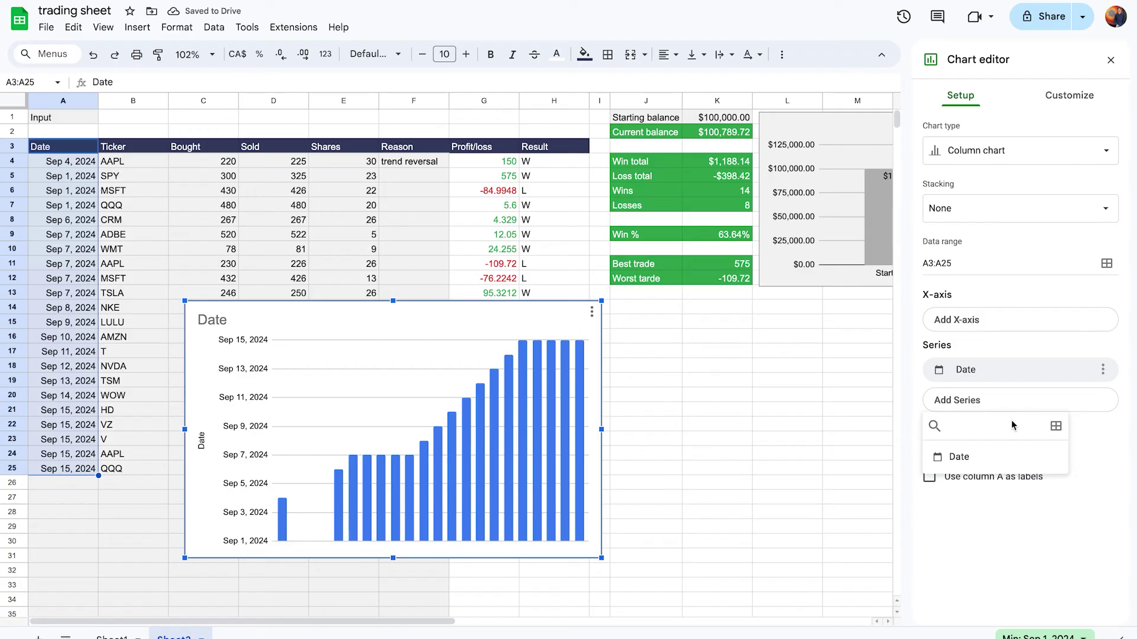
{"action": "left_click", "coordinate": [1056, 426]}
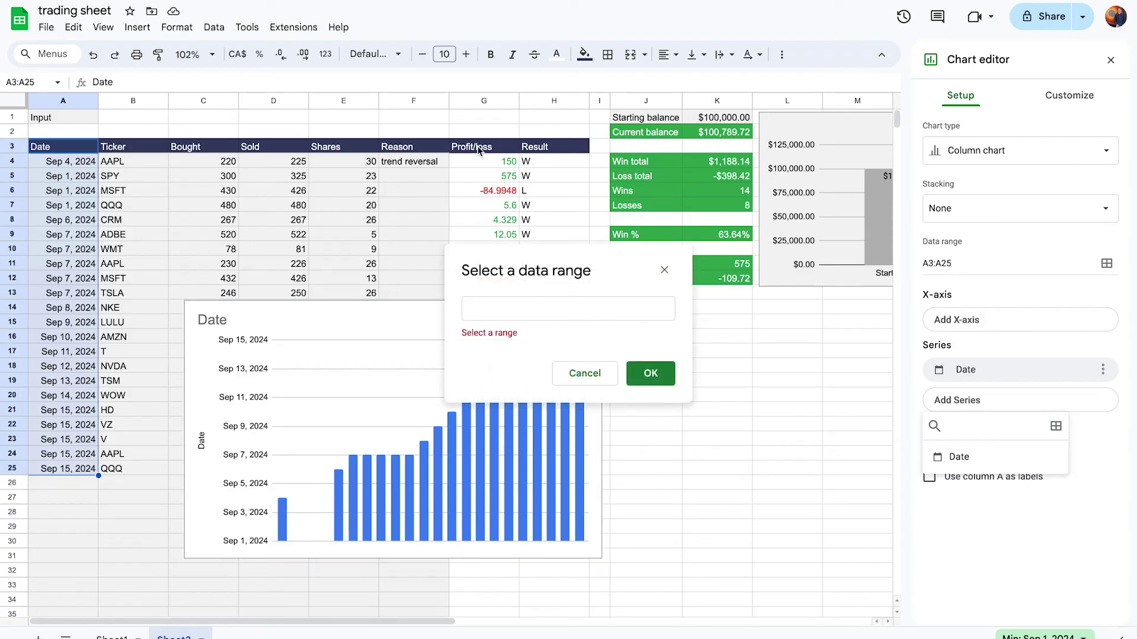
{"action": "left_click_drag", "start_coordinate": [483, 148], "coordinate": [483, 471]}
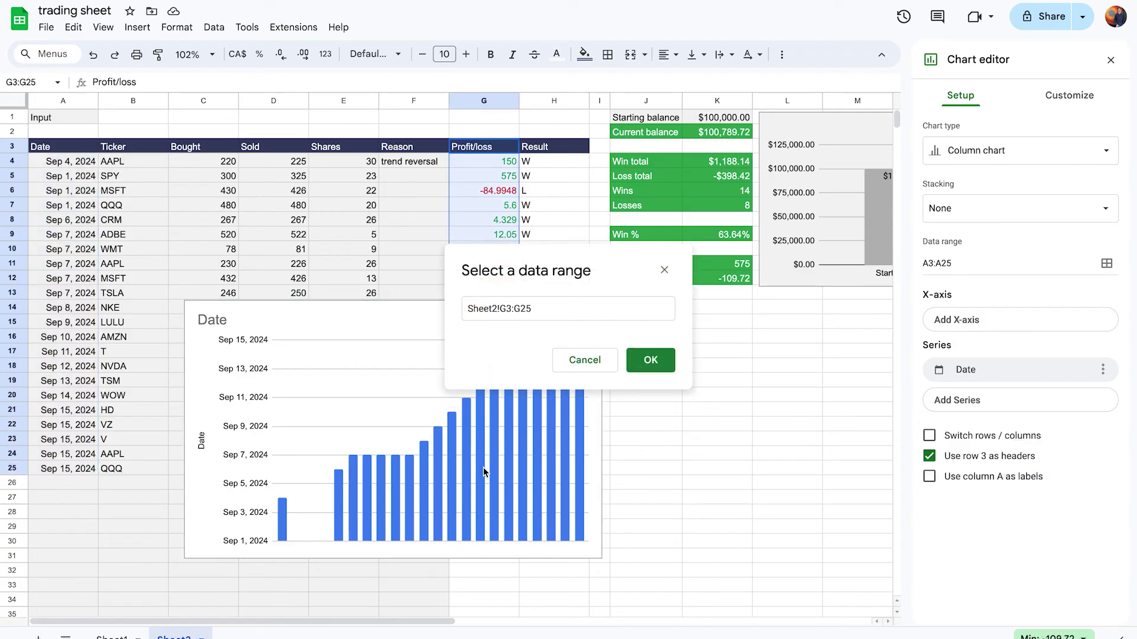
{"action": "left_click", "coordinate": [651, 360]}
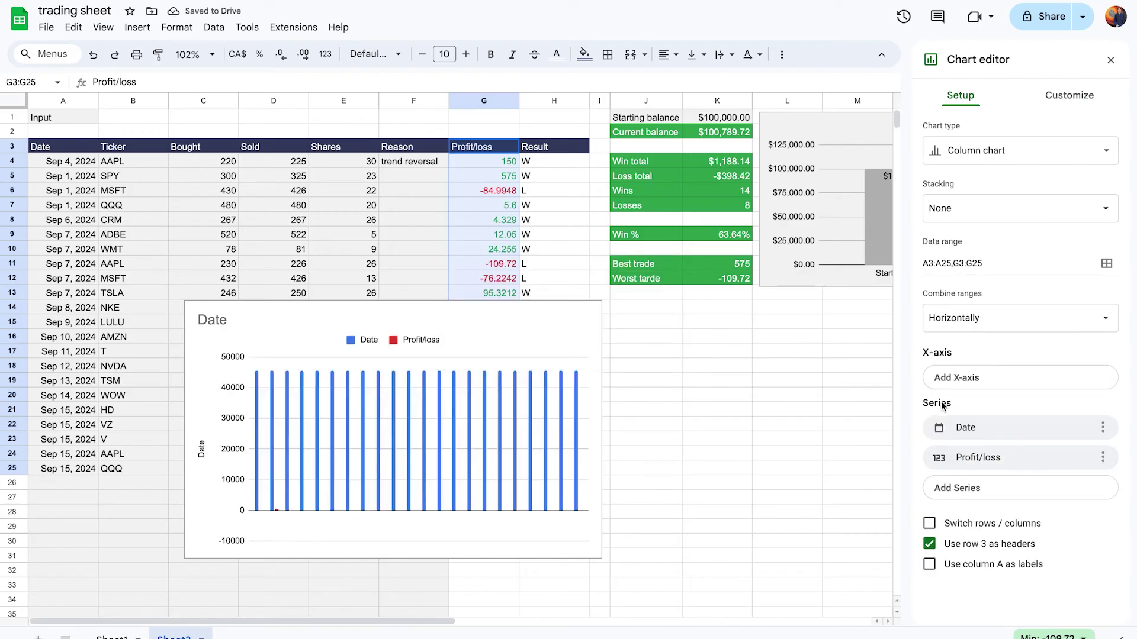
Use Date as the chart's X-axis and remove the Date series.
{"action": "left_click", "coordinate": [978, 382]}
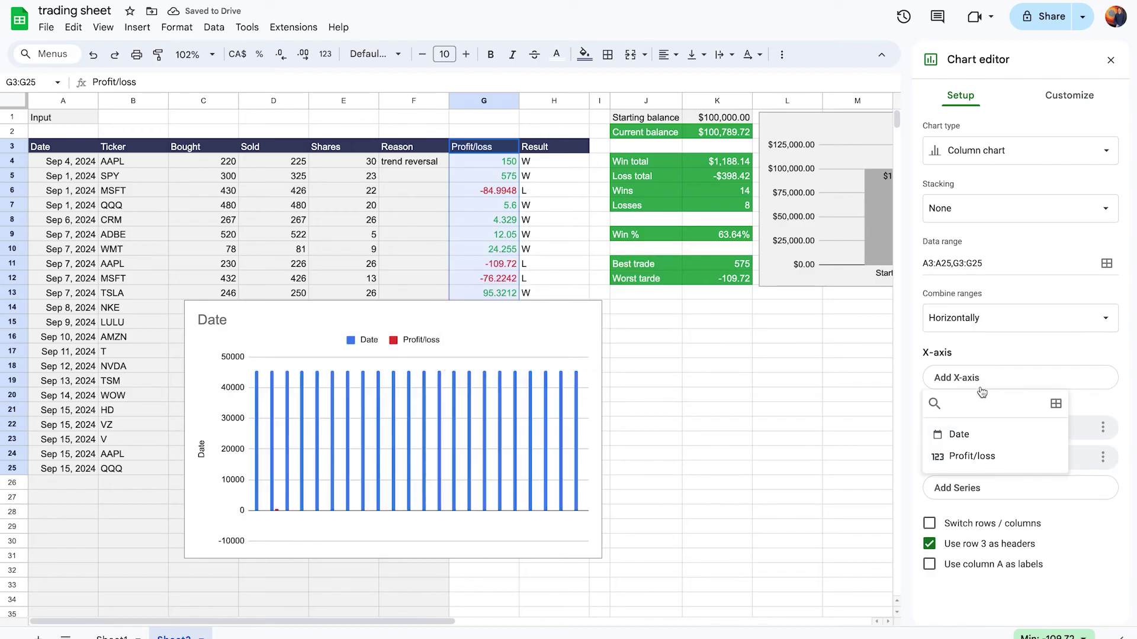
{"action": "left_click", "coordinate": [980, 437]}
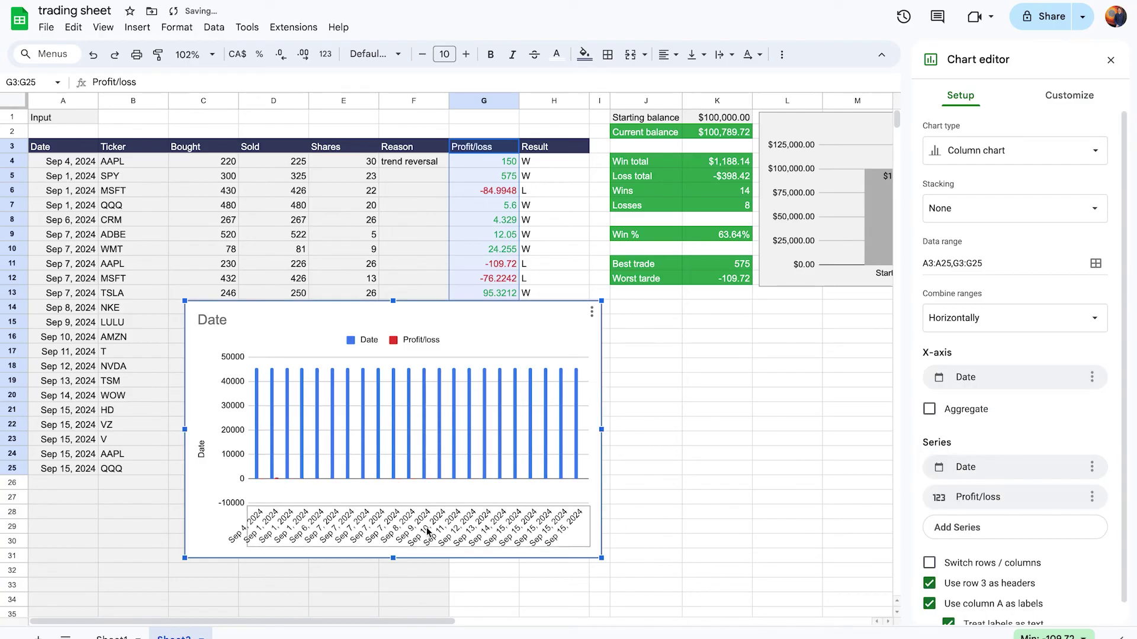
{"action": "left_click", "coordinate": [1093, 468]}
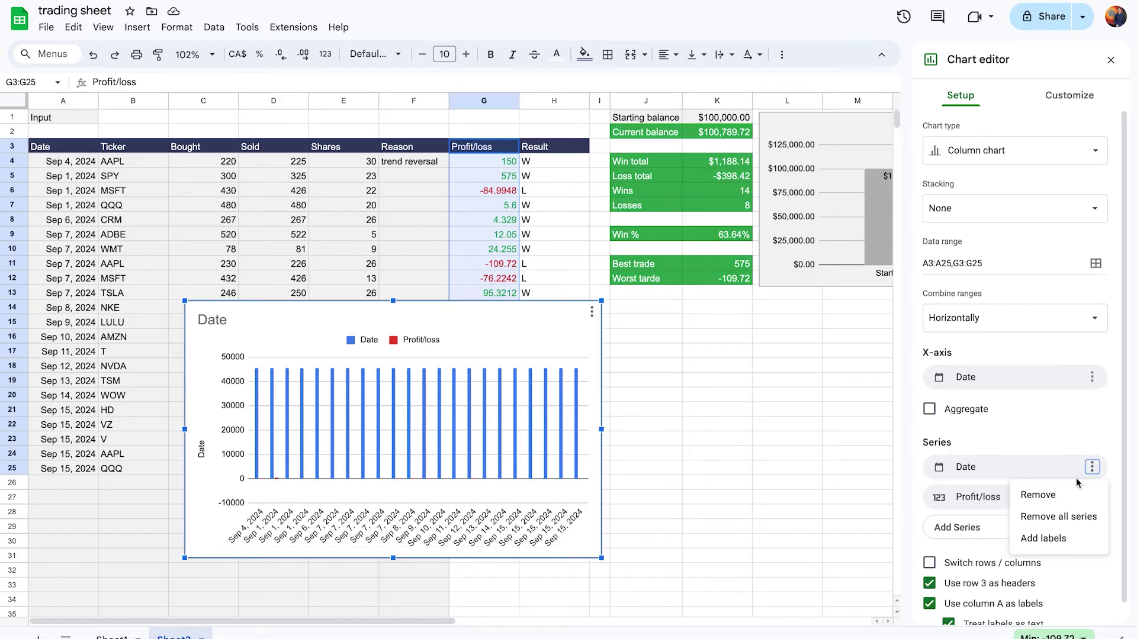
{"action": "left_click", "coordinate": [1065, 496]}
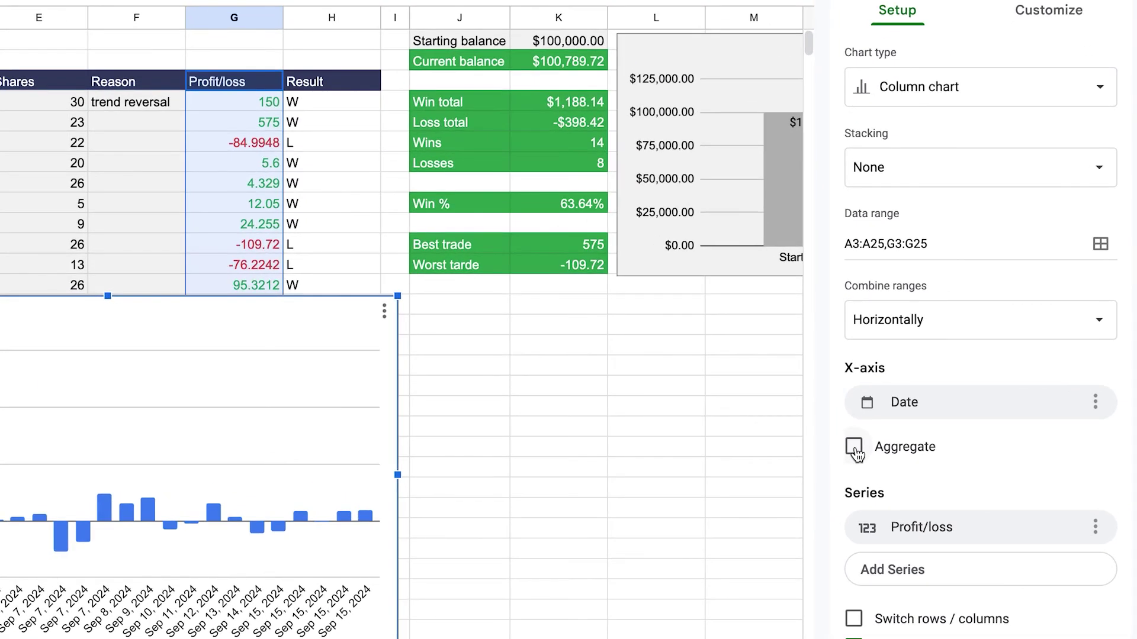
Aggregate the chart's profit/loss values by date and move the chart clear of the trade table, below the summary statistics.
{"action": "left_click", "coordinate": [854, 448]}
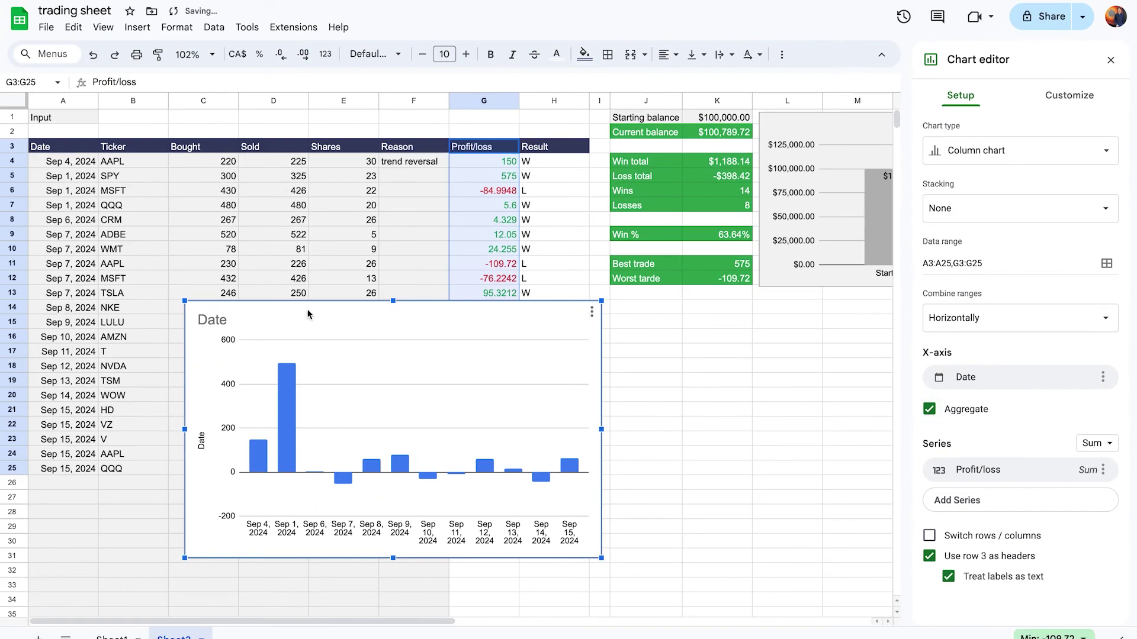
{"action": "left_click_drag", "start_coordinate": [309, 314], "coordinate": [605, 331]}
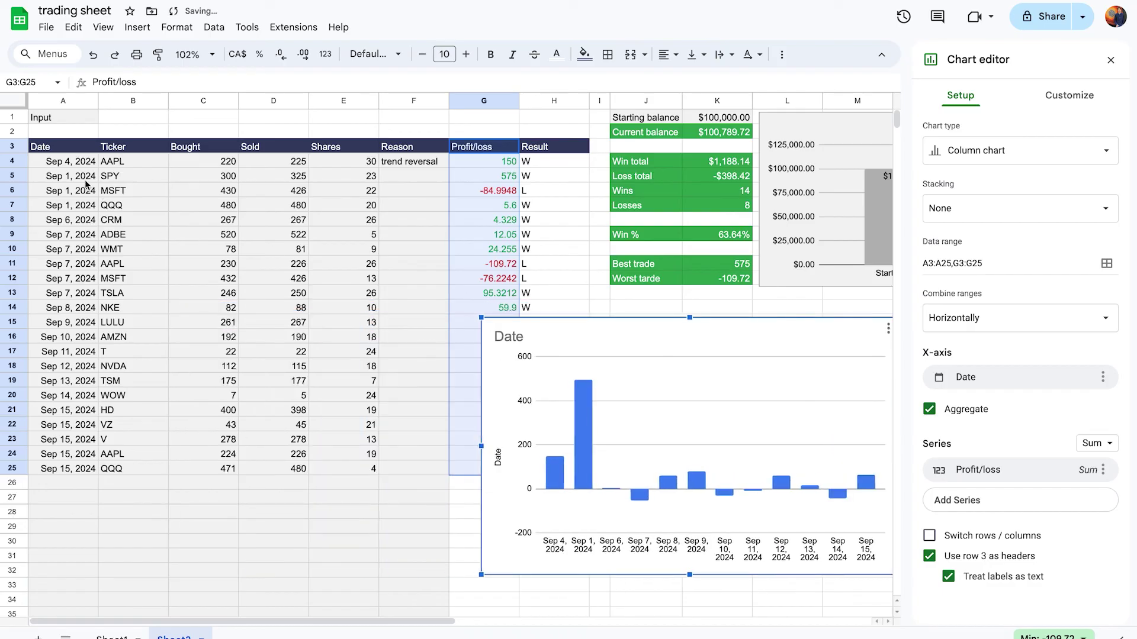
{"action": "left_click_drag", "start_coordinate": [81, 181], "coordinate": [70, 206]}
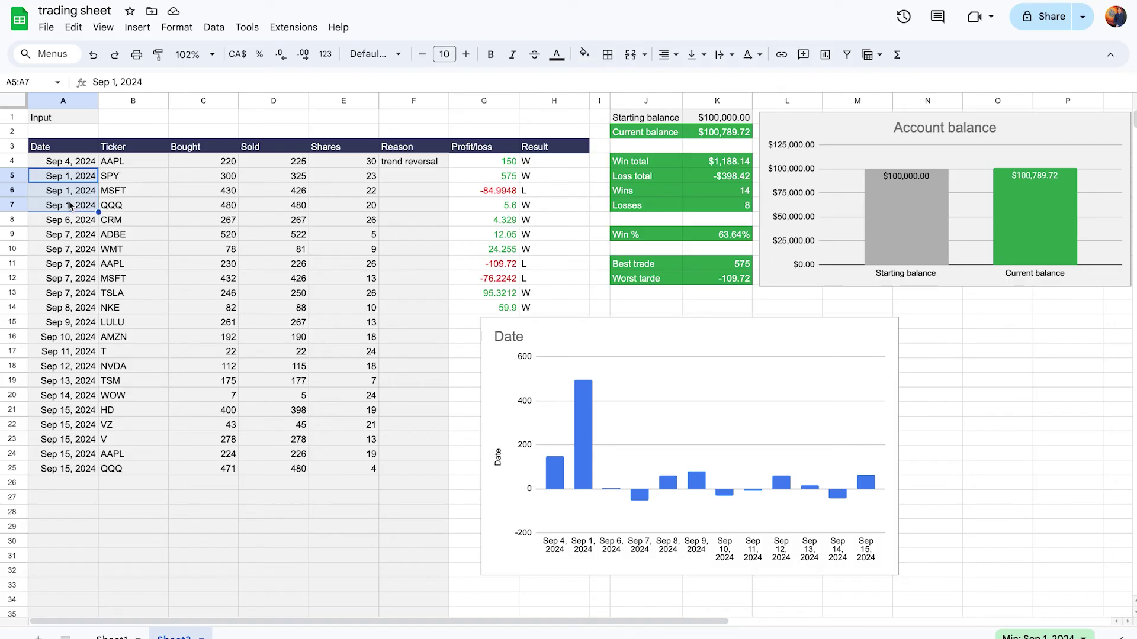
{"action": "left_click", "coordinate": [705, 325]}
{"action": "left_click_drag", "start_coordinate": [702, 329], "coordinate": [760, 324]}
Change the new chart's title to "Daily profit/loss".
{"action": "left_click", "coordinate": [1009, 329]}
{"action": "left_click", "coordinate": [1025, 349]}
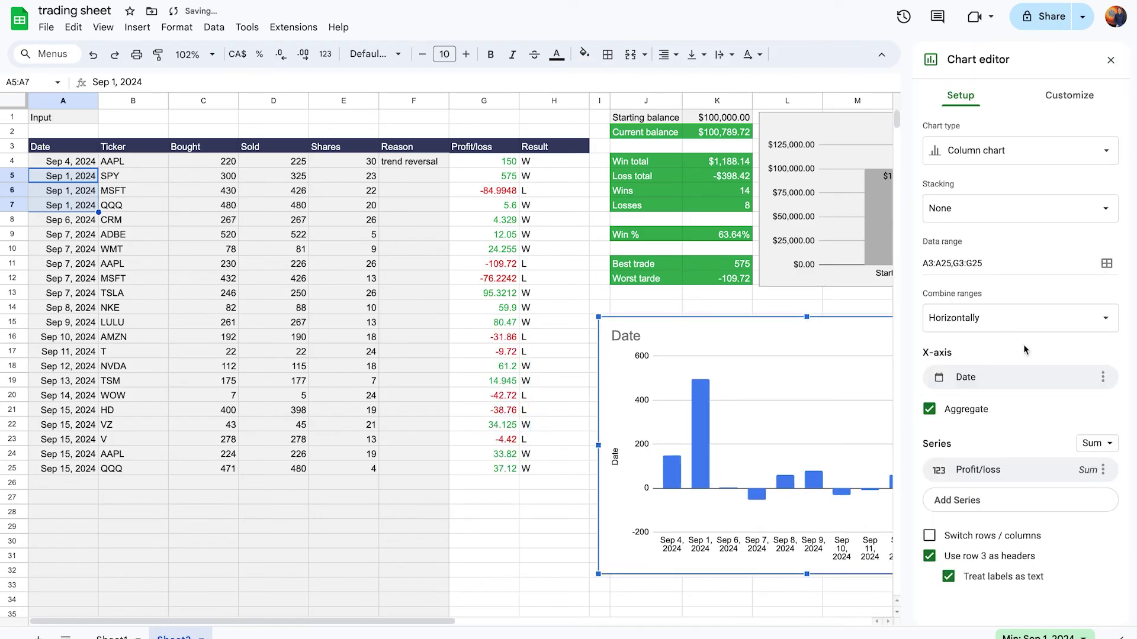
{"action": "left_click", "coordinate": [1069, 95]}
{"action": "left_click", "coordinate": [969, 173]}
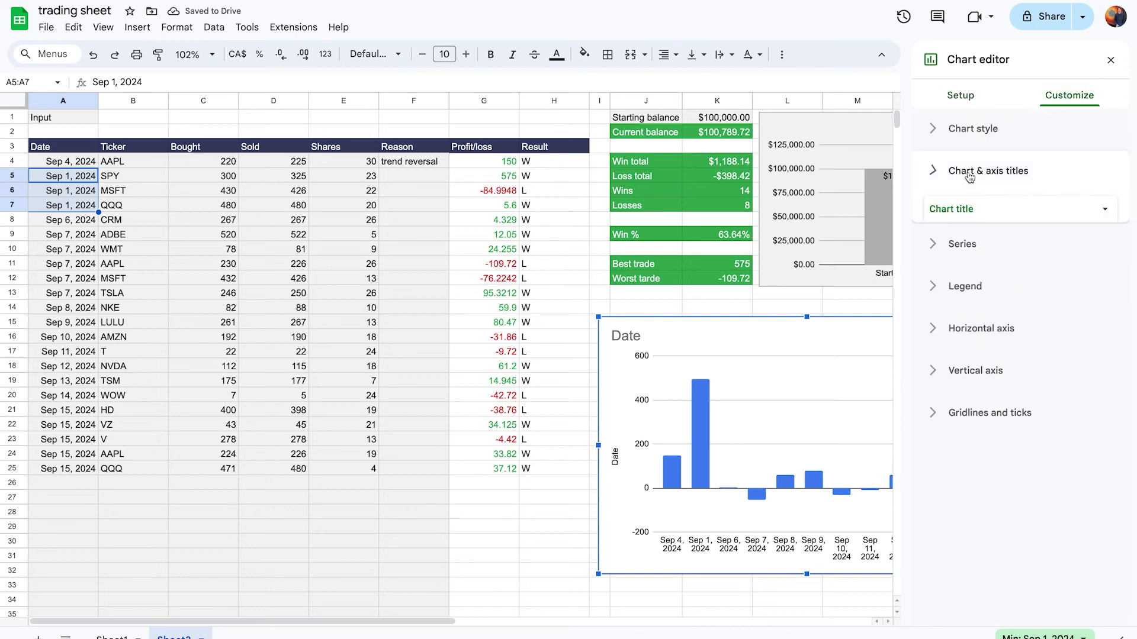
{"action": "left_click", "coordinate": [965, 275]}
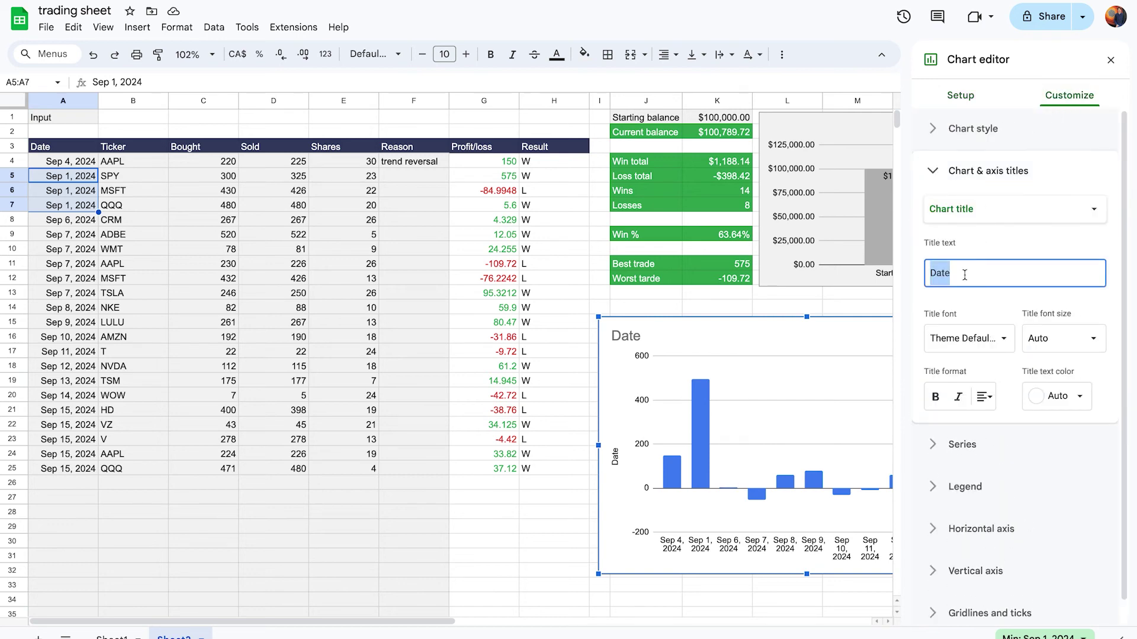
{"action": "key", "text": "BackSpace"}
{"action": "type", "text": "Dail"}
{"action": "type", "text": "y profit"}
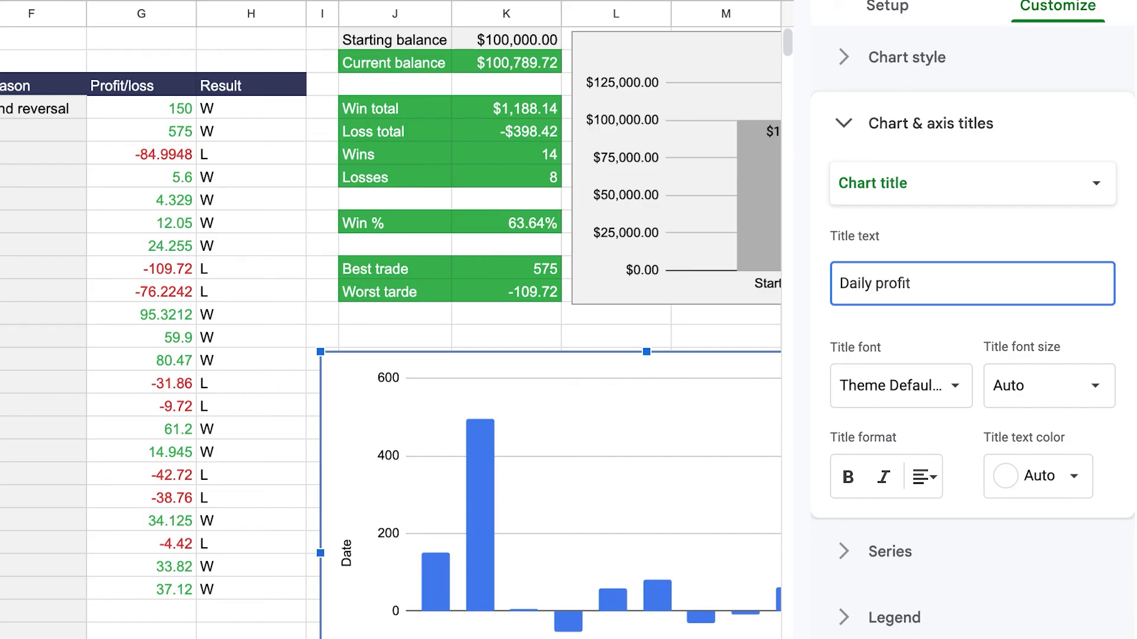
{"action": "type", "text": "/loss"}
Set the background color of the Daily profit/loss chart to light gray.
{"action": "left_click", "coordinate": [922, 69]}
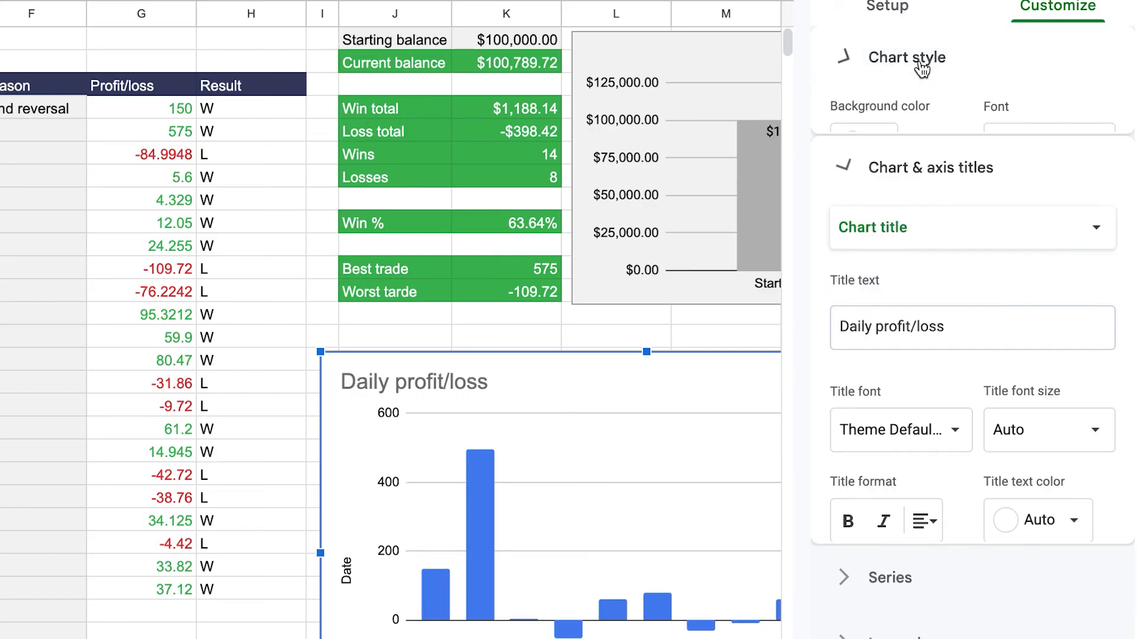
{"action": "left_click", "coordinate": [894, 153]}
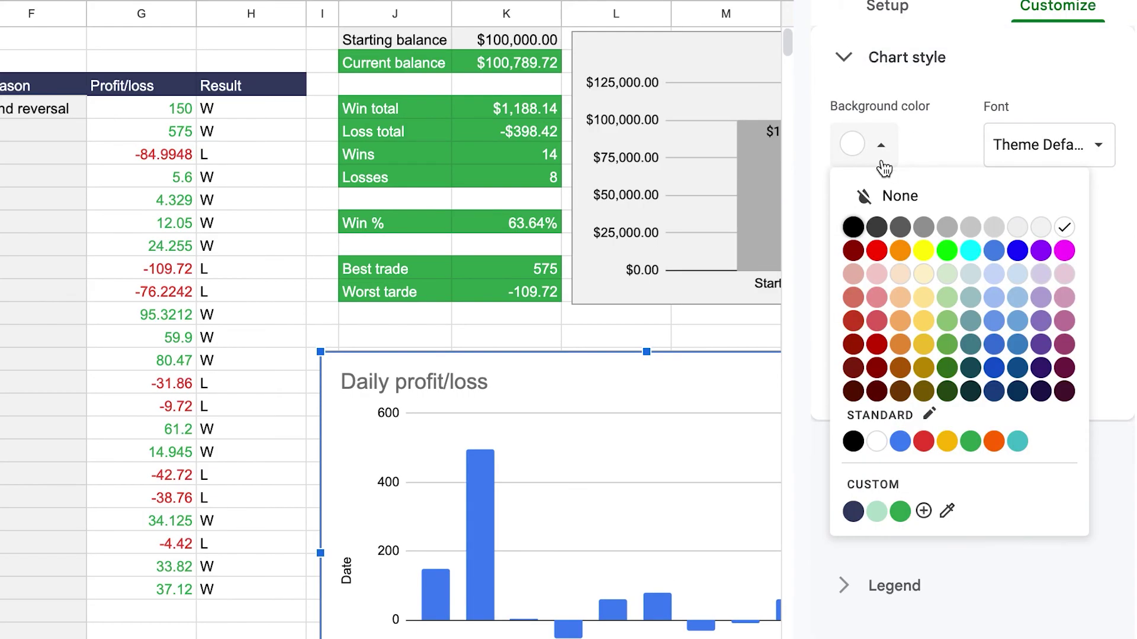
{"action": "left_click", "coordinate": [1044, 229]}
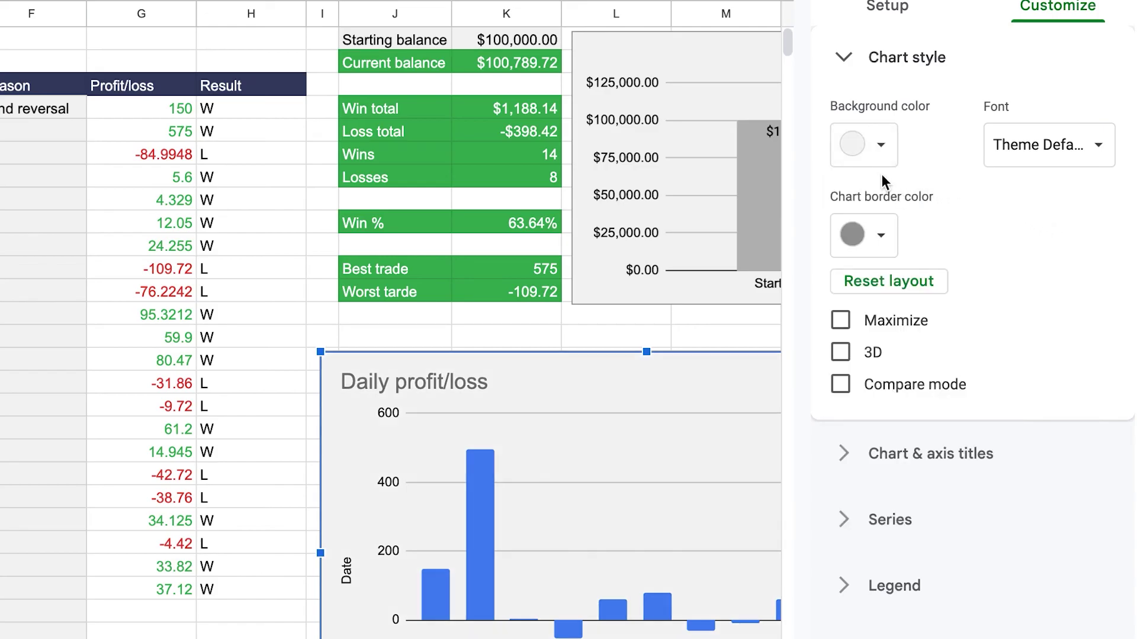
Fill the Profit/loss series with the custom dark navy and turn on its data labels.
{"action": "left_click", "coordinate": [485, 498]}
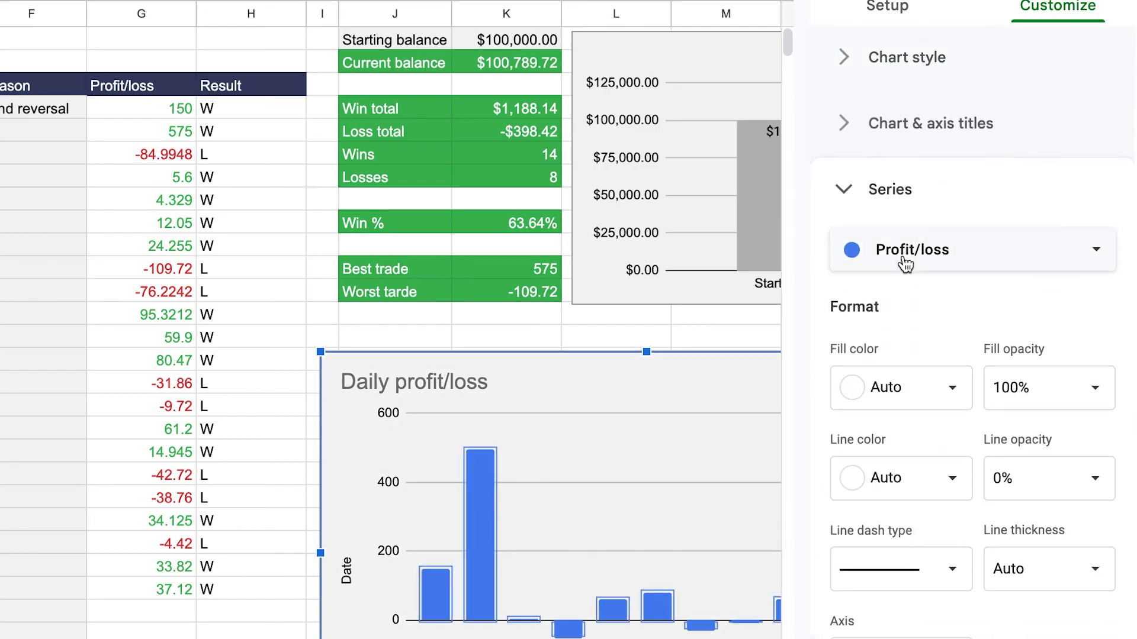
{"action": "left_click", "coordinate": [901, 390]}
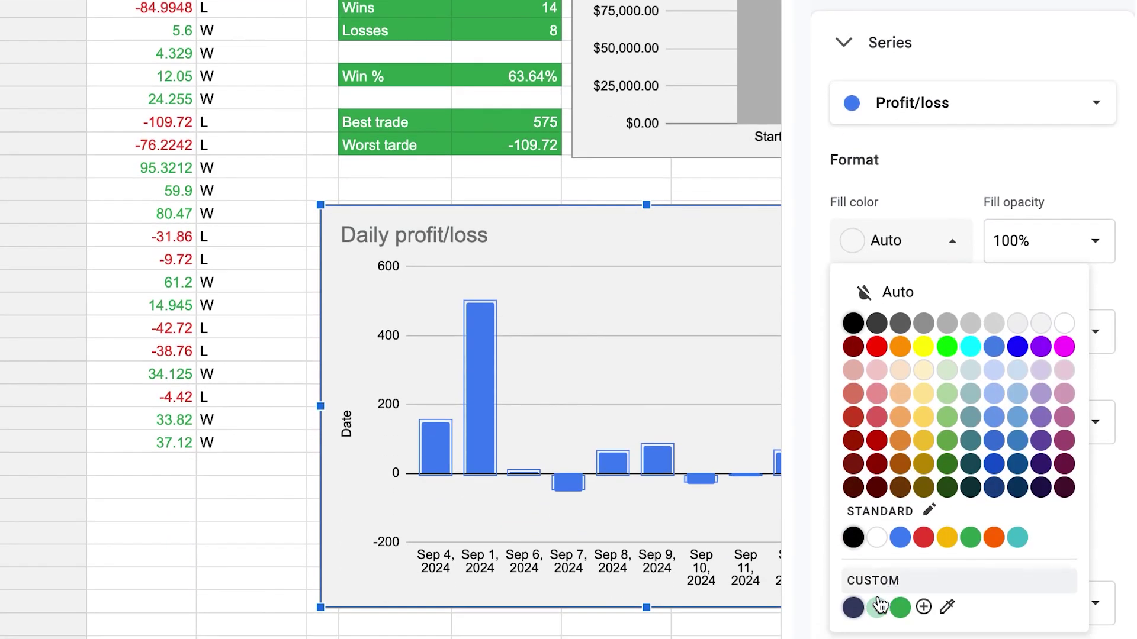
{"action": "left_click", "coordinate": [853, 607]}
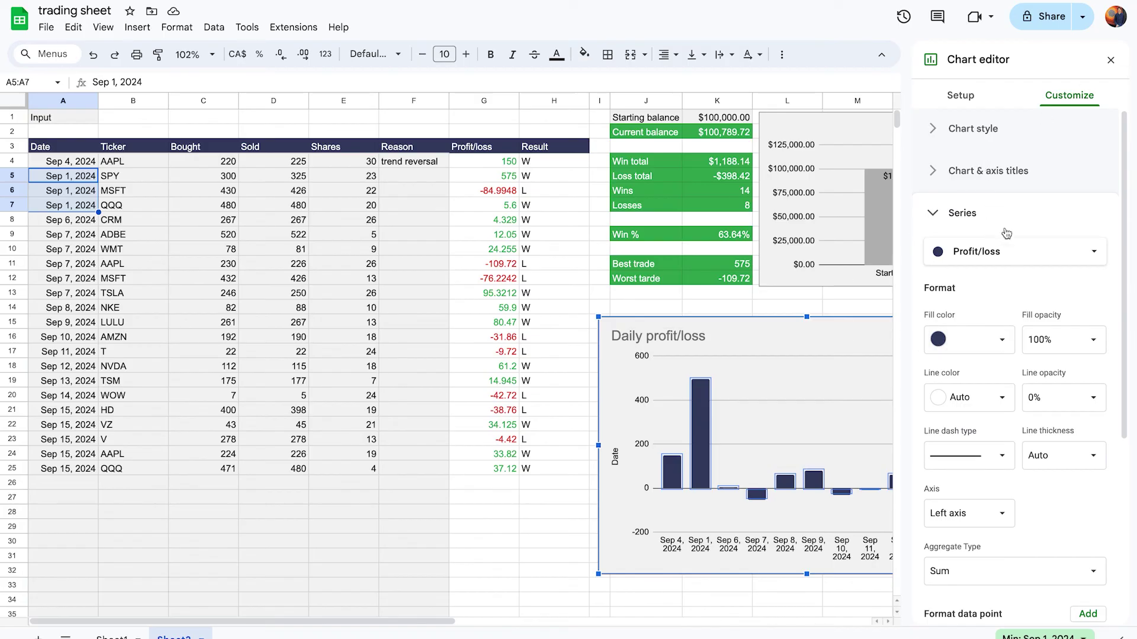
{"action": "scroll", "coordinate": [1006, 241], "scroll_direction": "down", "scroll_amount": 3}
{"action": "left_click", "coordinate": [931, 526]}
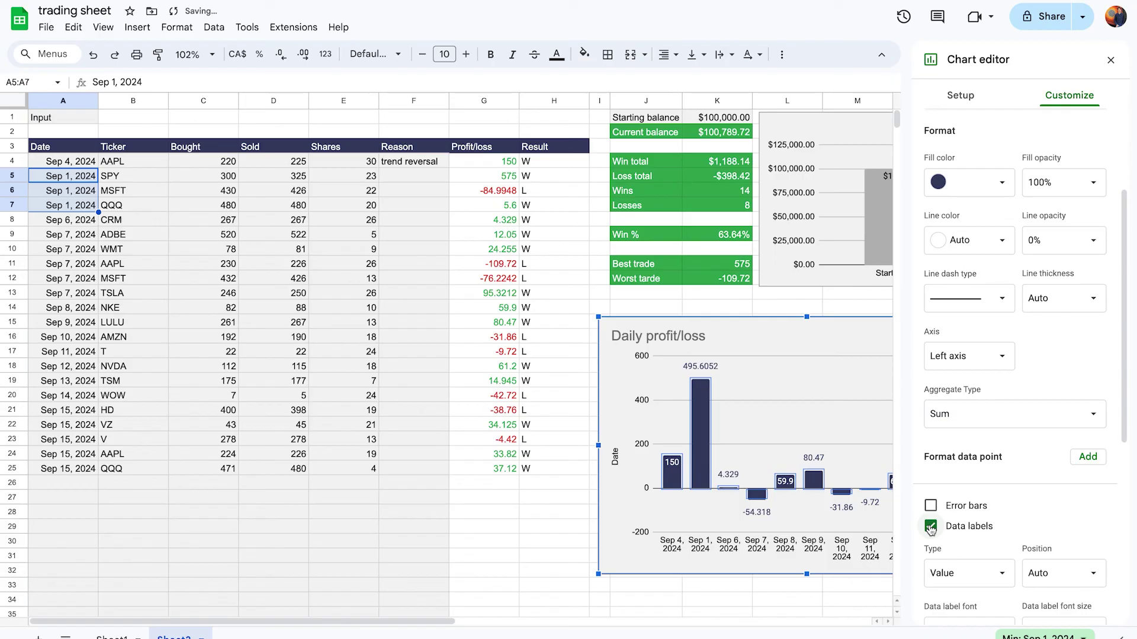
Format the Profit/loss values in G4:G25 to show two decimal places.
{"action": "scroll", "coordinate": [986, 518], "scroll_direction": "down", "scroll_amount": 3}
{"action": "scroll", "coordinate": [987, 518], "scroll_direction": "down", "scroll_amount": 1}
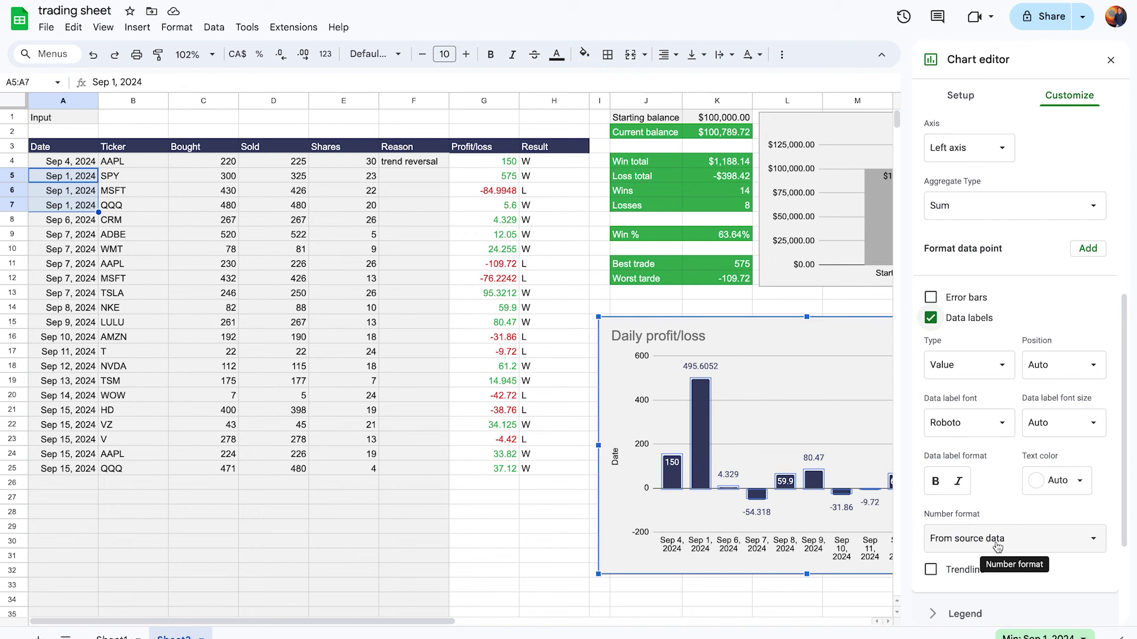
{"action": "left_click", "coordinate": [1111, 61]}
{"action": "left_click_drag", "start_coordinate": [489, 167], "coordinate": [483, 471]}
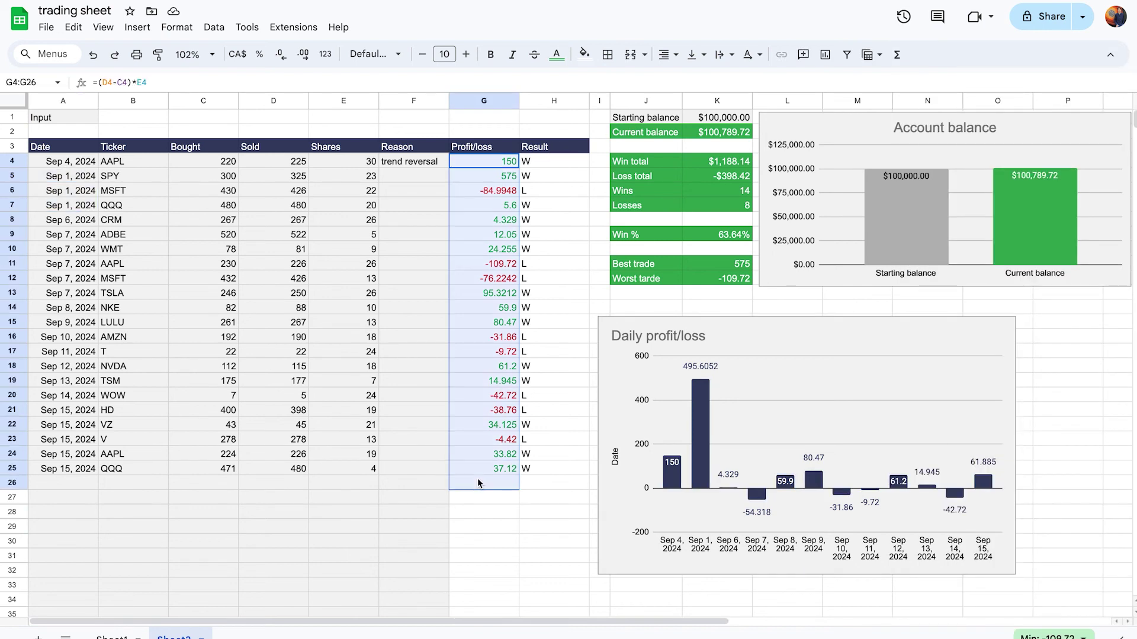
{"action": "left_click", "coordinate": [281, 55]}
{"action": "left_click", "coordinate": [302, 56]}
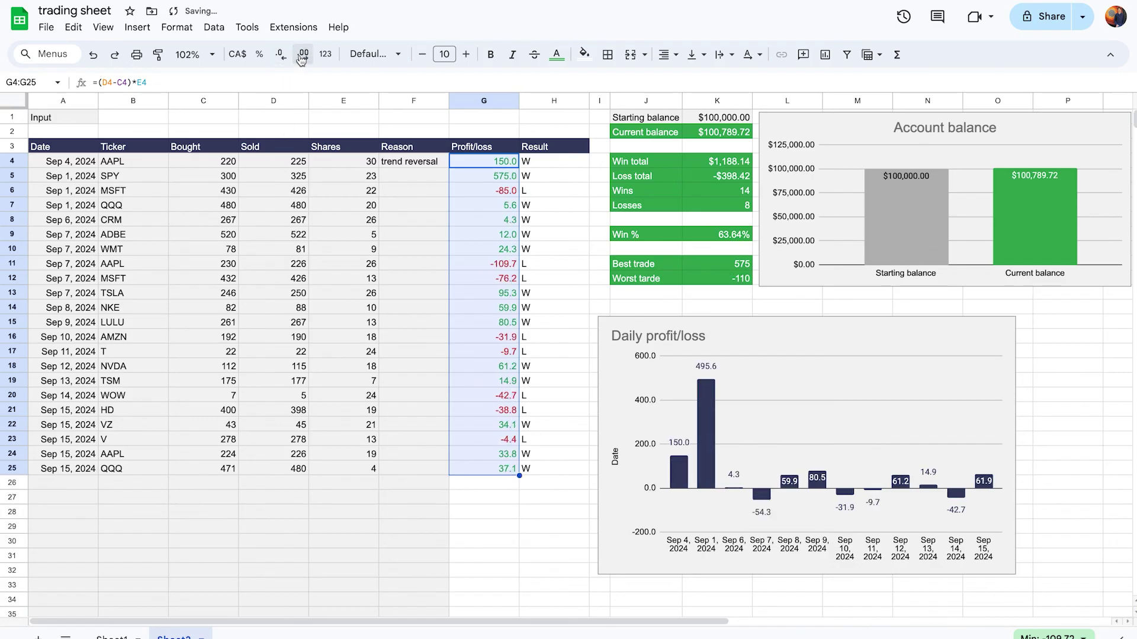
{"action": "left_click", "coordinate": [303, 55]}
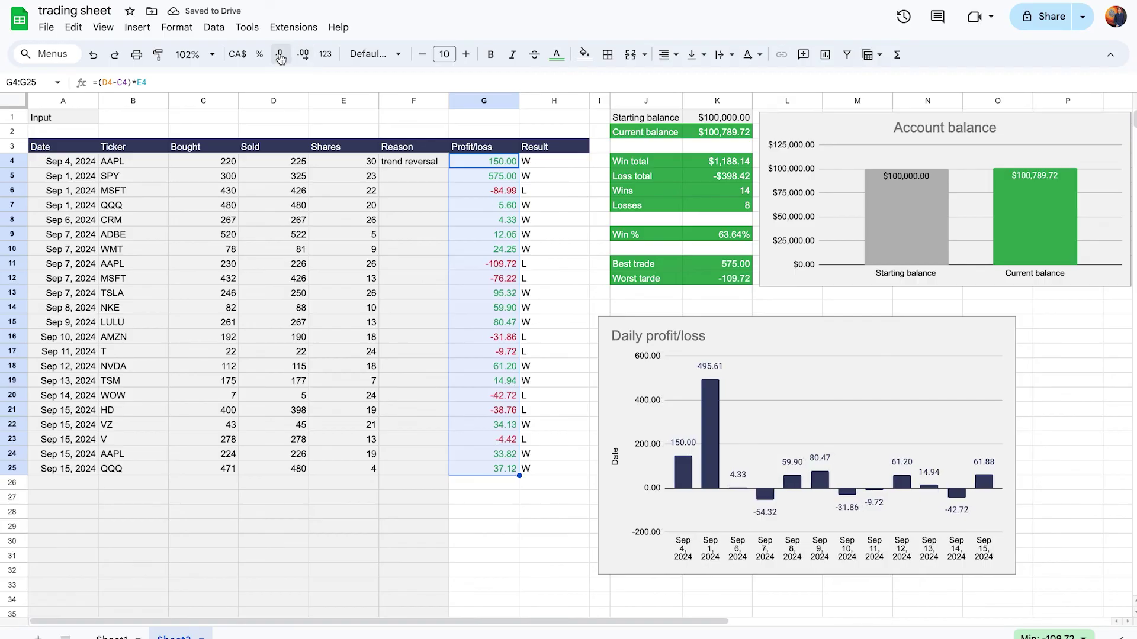
Add a linear trendline to the Profit/loss series of the Daily profit/loss chart.
{"action": "double_click", "coordinate": [792, 481]}
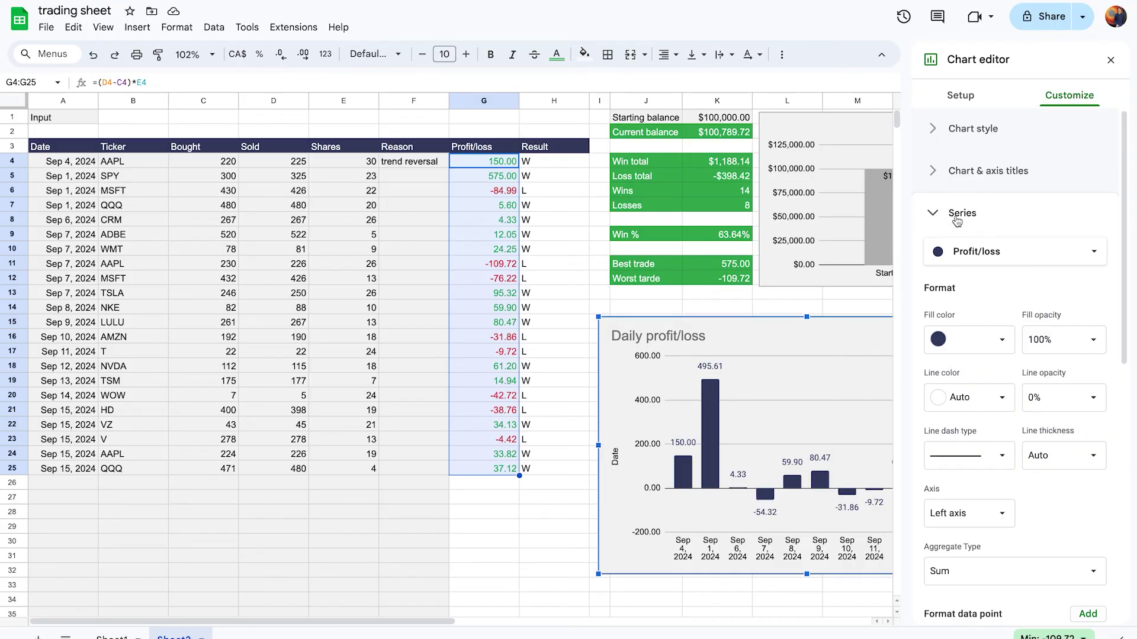
{"action": "scroll", "coordinate": [965, 221], "scroll_direction": "down", "scroll_amount": 5}
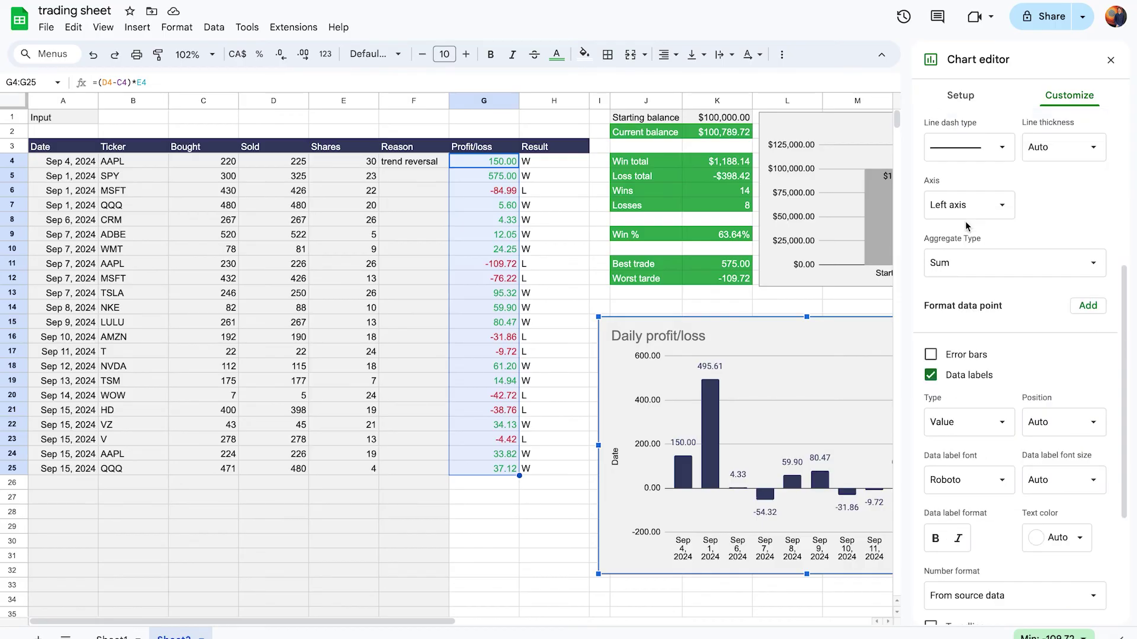
{"action": "scroll", "coordinate": [977, 367], "scroll_direction": "down", "scroll_amount": 3}
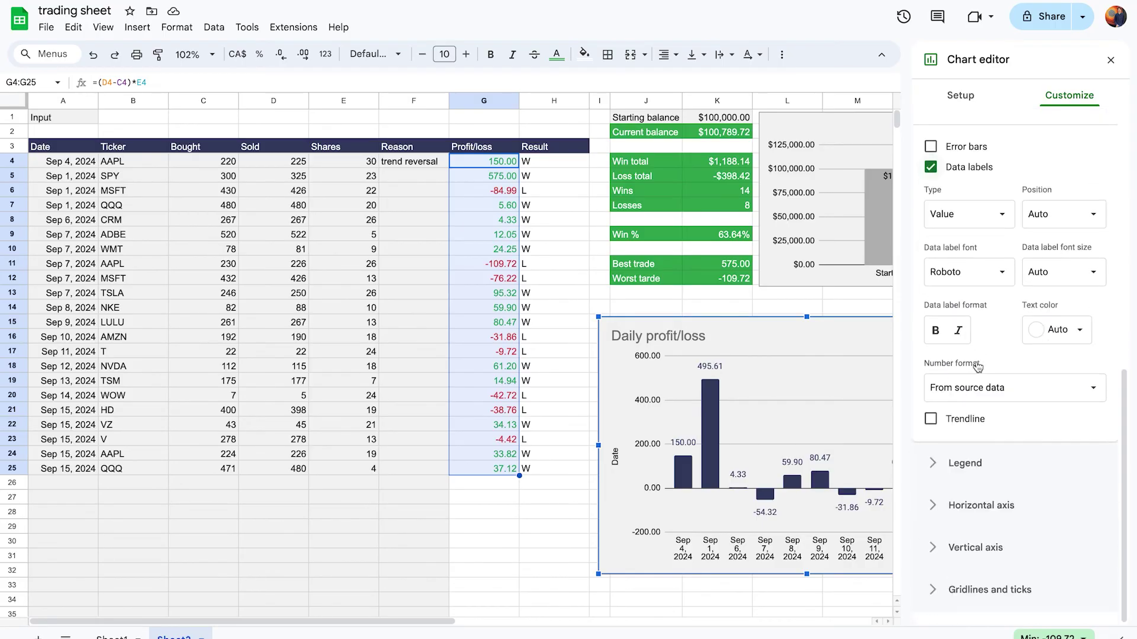
{"action": "left_click", "coordinate": [932, 423]}
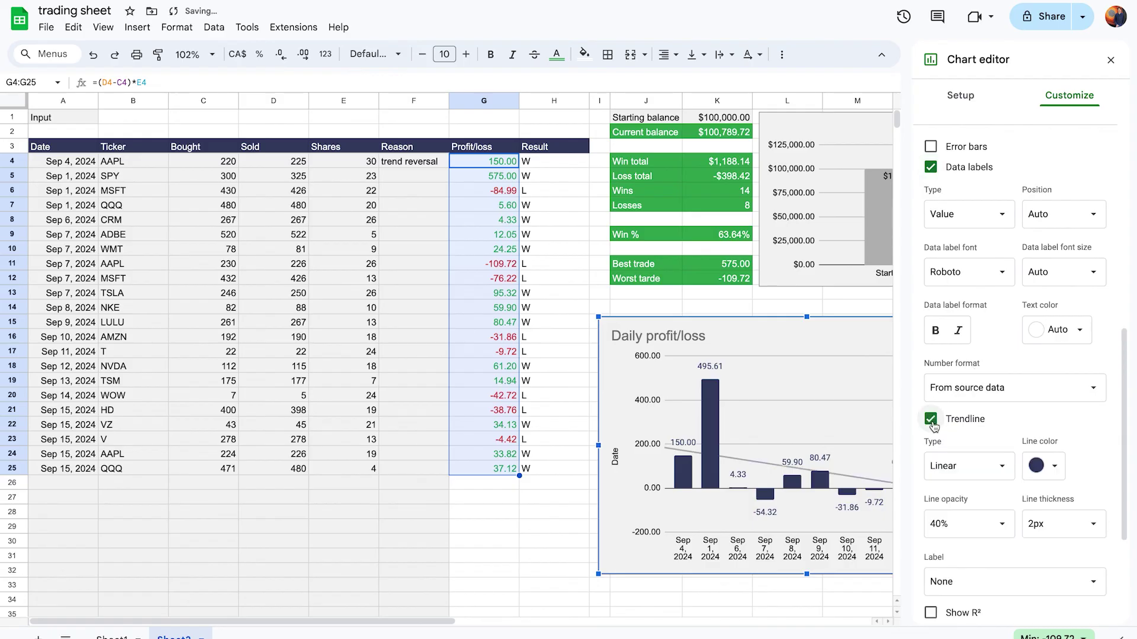
{"action": "left_click", "coordinate": [1111, 60]}
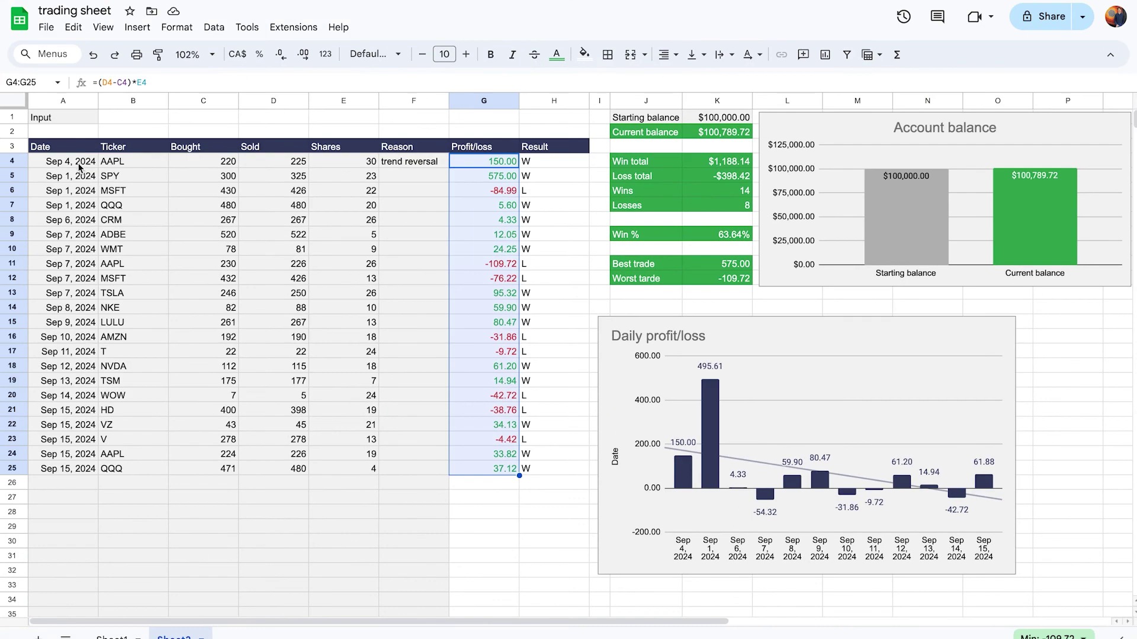
Copy the date Sep 1, 2024 from A5 into A4, the first trade's date.
{"action": "left_click", "coordinate": [68, 175]}
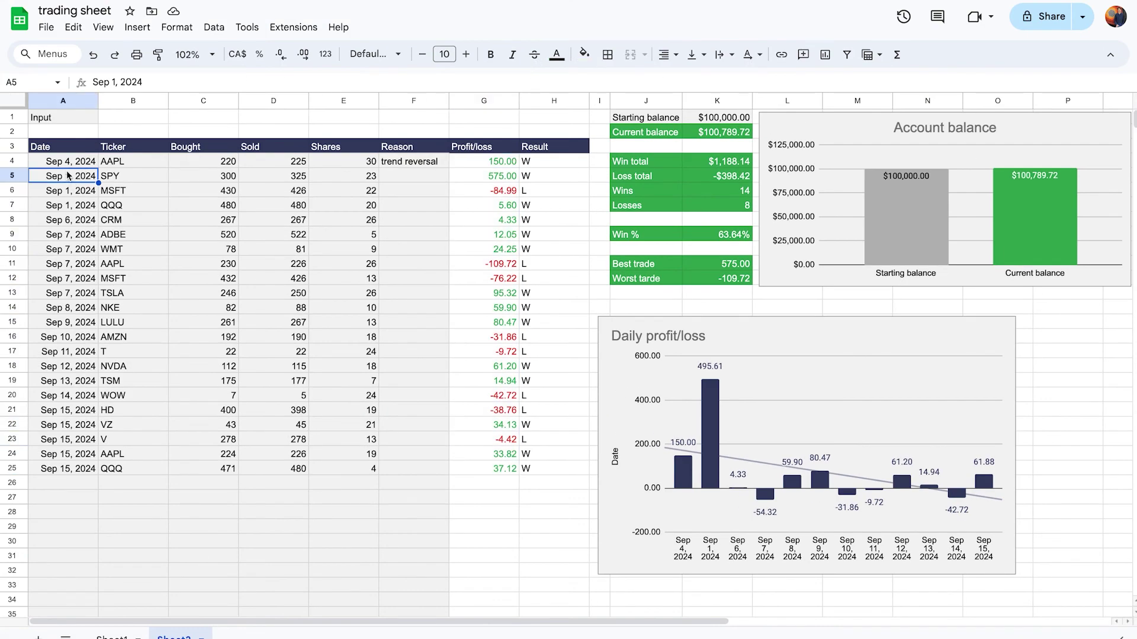
{"action": "key", "text": "ctrl+c"}
{"action": "left_click", "coordinate": [75, 163]}
{"action": "key", "text": "ctrl+v"}
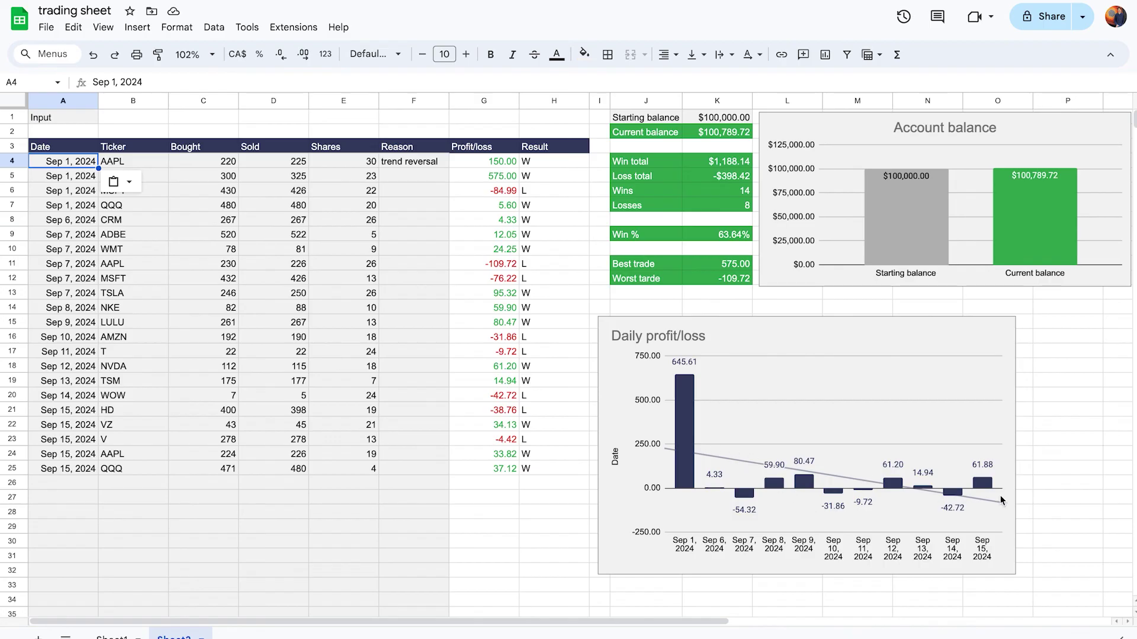
Center the title of the Daily profit/loss chart.
{"action": "left_click", "coordinate": [778, 335]}
{"action": "double_click", "coordinate": [882, 336]}
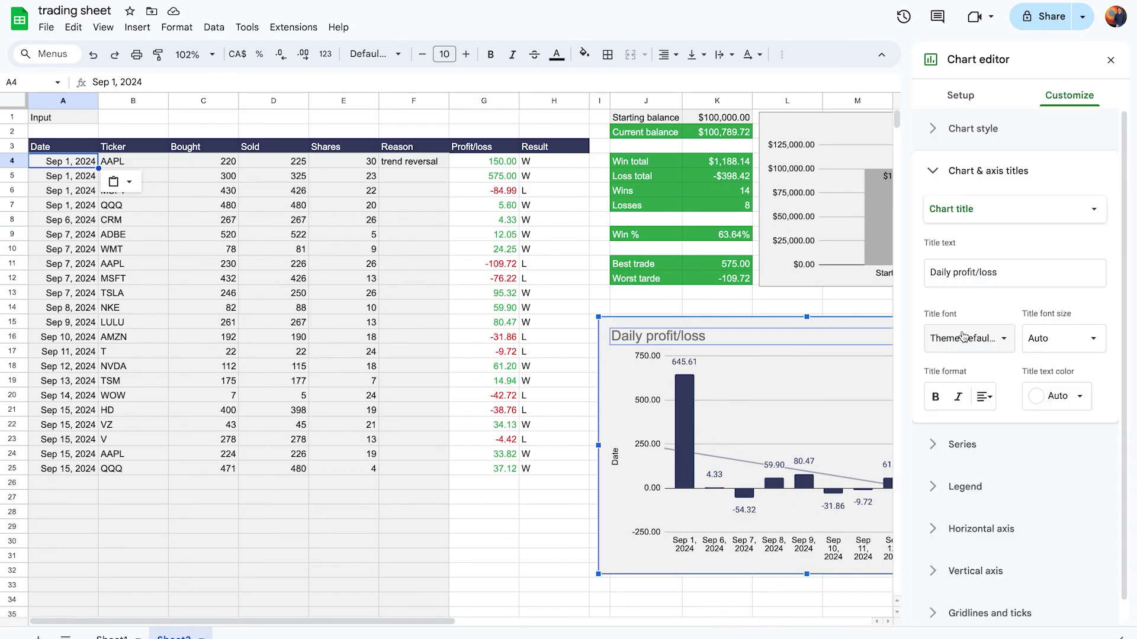
{"action": "left_click", "coordinate": [976, 135]}
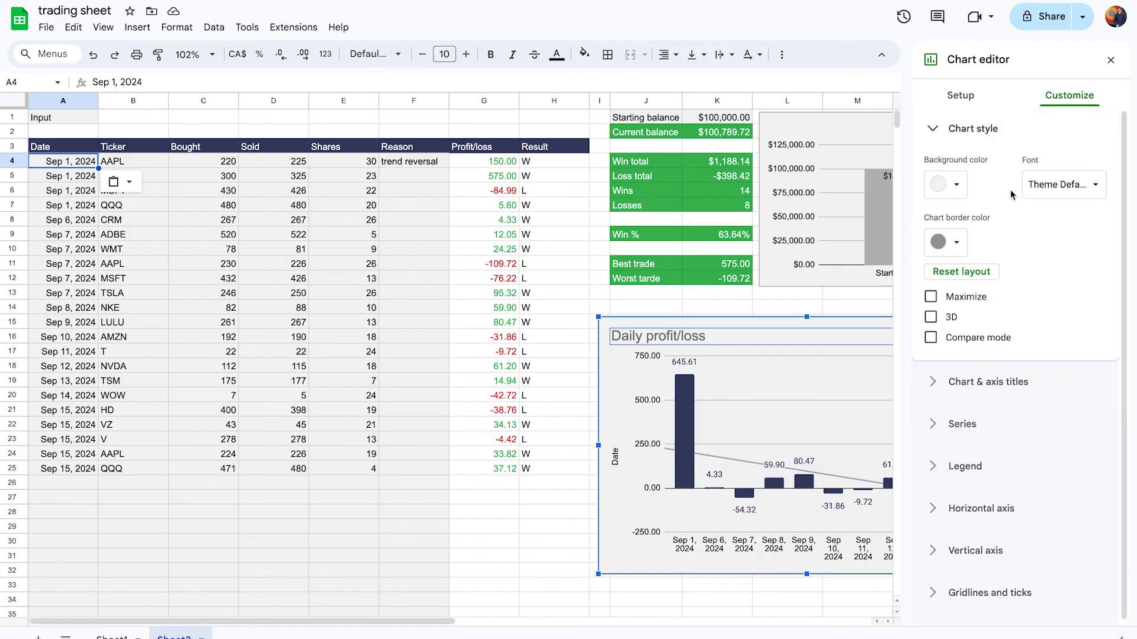
{"action": "double_click", "coordinate": [708, 335]}
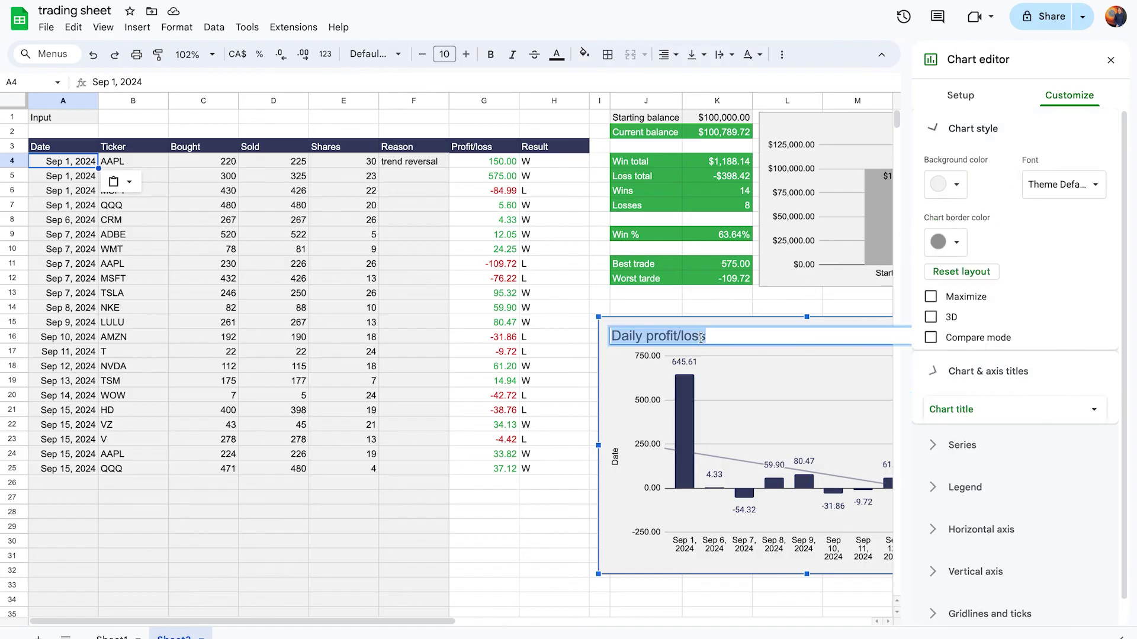
{"action": "left_click", "coordinate": [984, 397]}
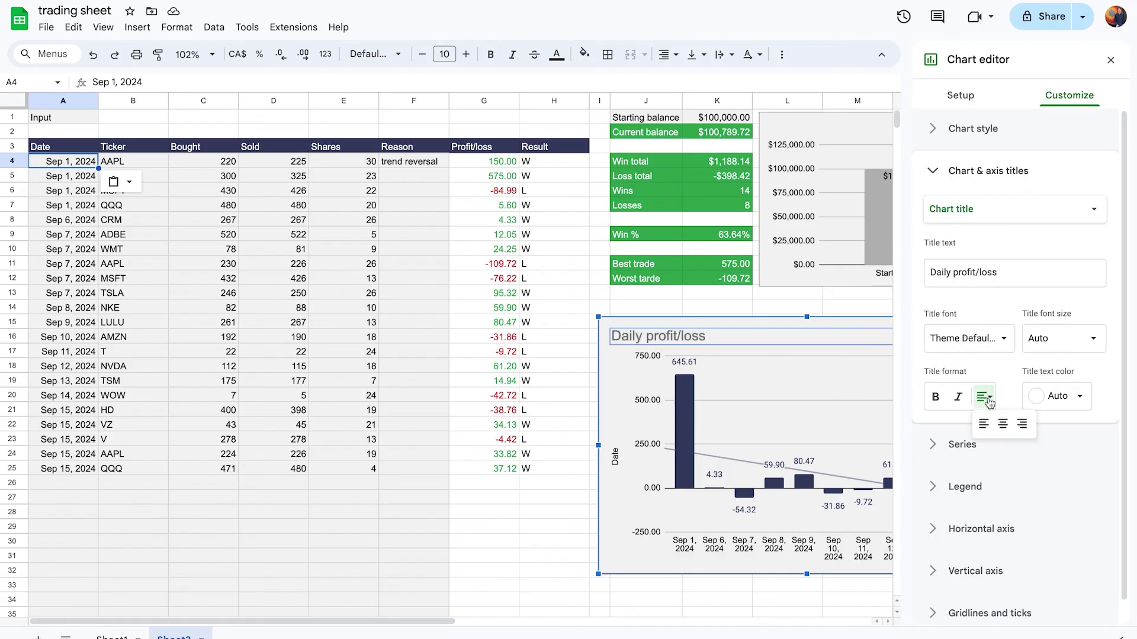
{"action": "left_click", "coordinate": [1001, 424]}
{"action": "left_click", "coordinate": [1111, 60]}
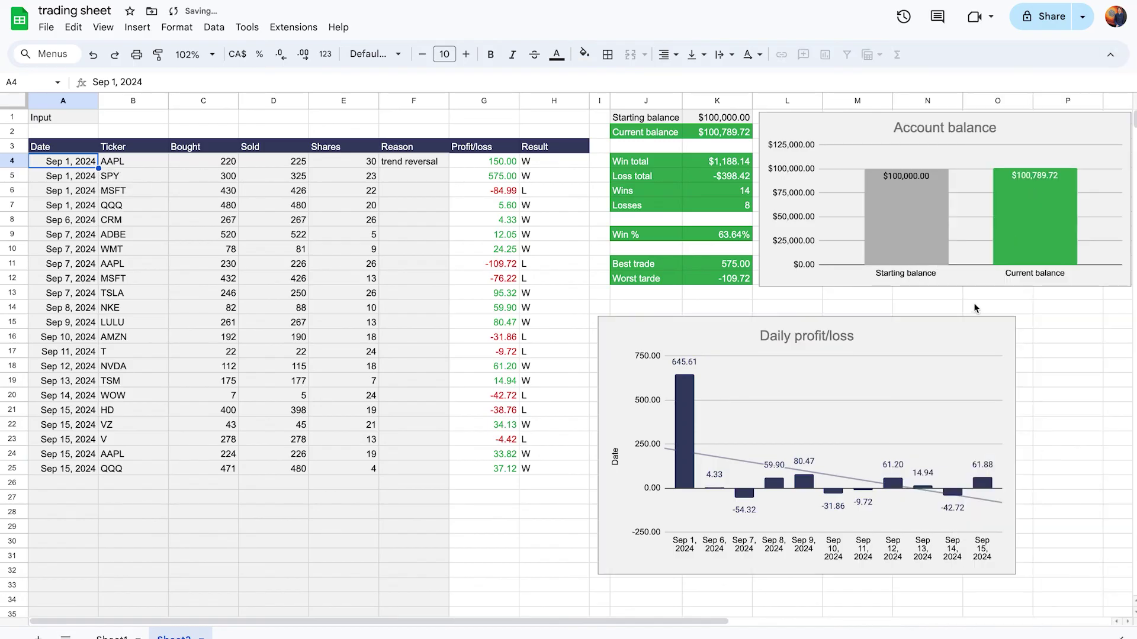
Place the Daily profit/loss chart directly below the summary statistics, widen it to the Account balance chart's outer edge and make it slightly taller.
{"action": "left_click", "coordinate": [892, 328]}
{"action": "left_click_drag", "start_coordinate": [708, 328], "coordinate": [720, 305]}
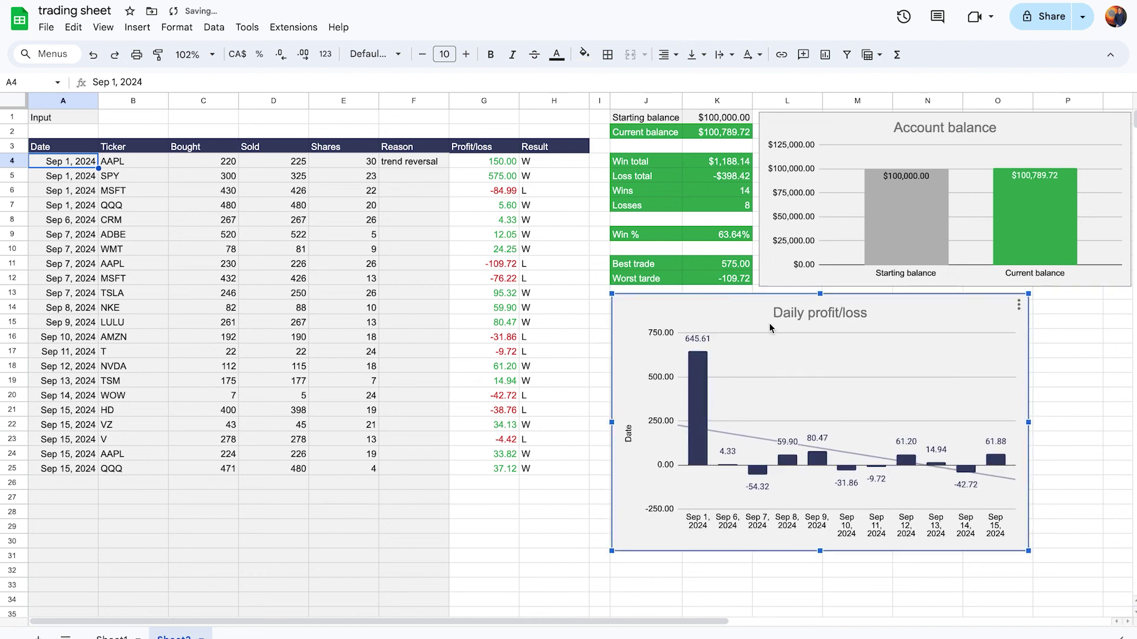
{"action": "left_click_drag", "start_coordinate": [1031, 421], "coordinate": [1128, 423]}
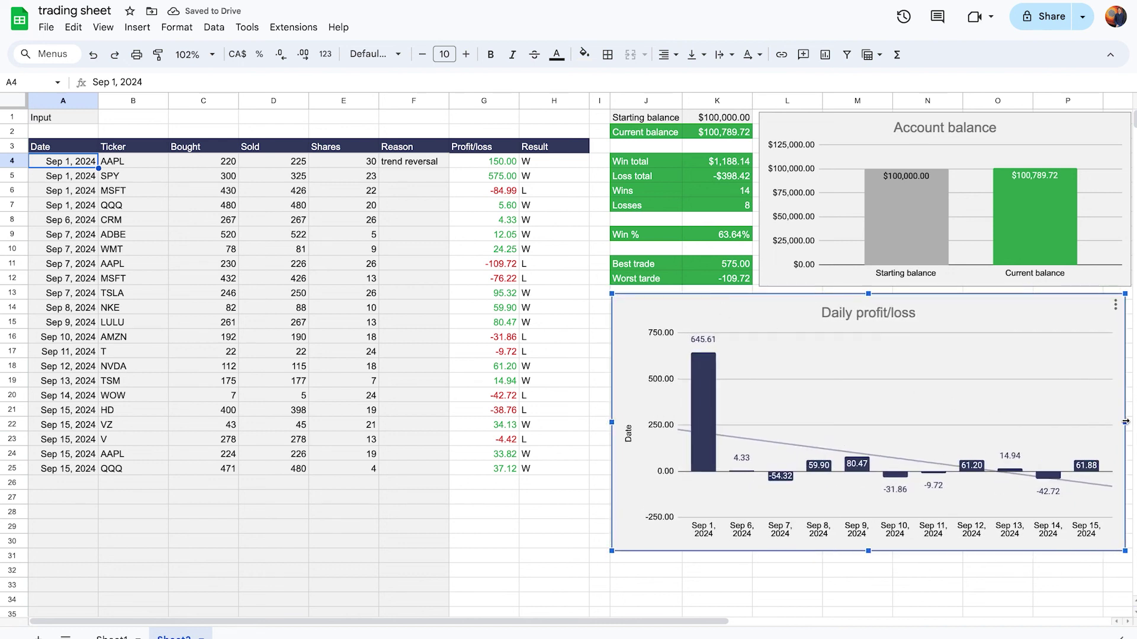
{"action": "left_click_drag", "start_coordinate": [869, 552], "coordinate": [869, 565]}
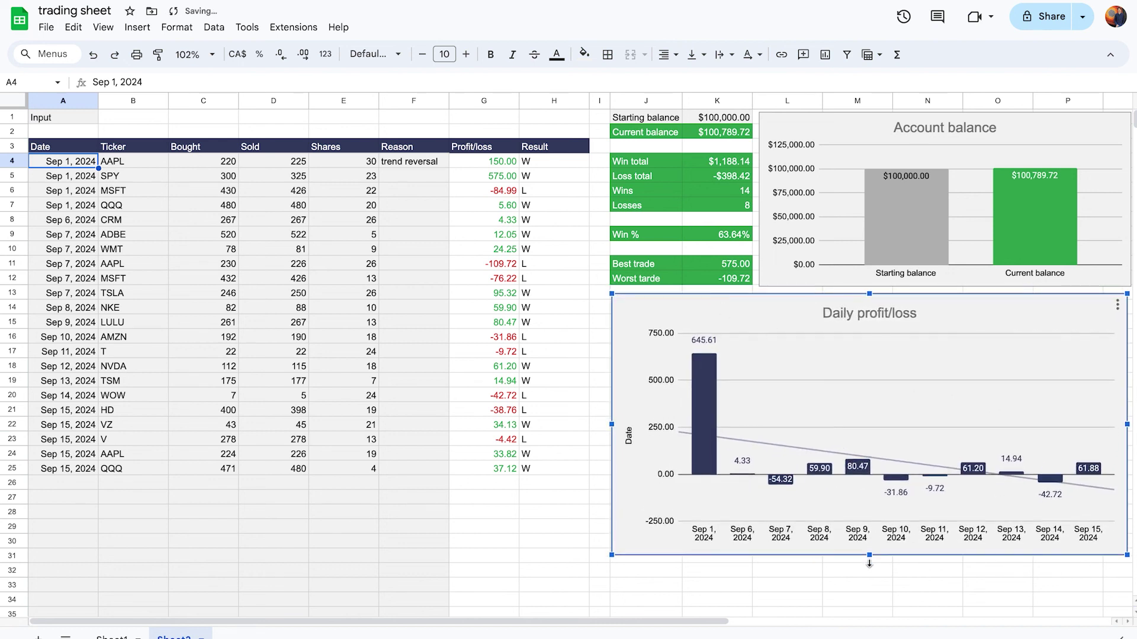
{"action": "left_click", "coordinate": [754, 617]}
Change the Bought price of the last QQQ trade in C25 to 500.
{"action": "left_click", "coordinate": [139, 322]}
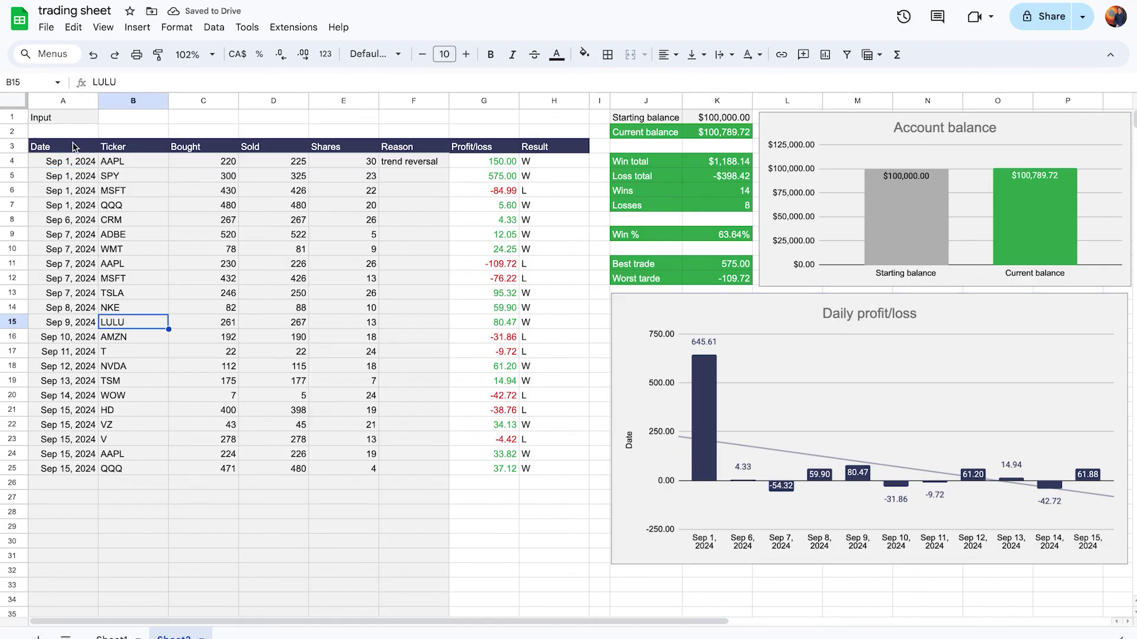
{"action": "left_click", "coordinate": [213, 164]}
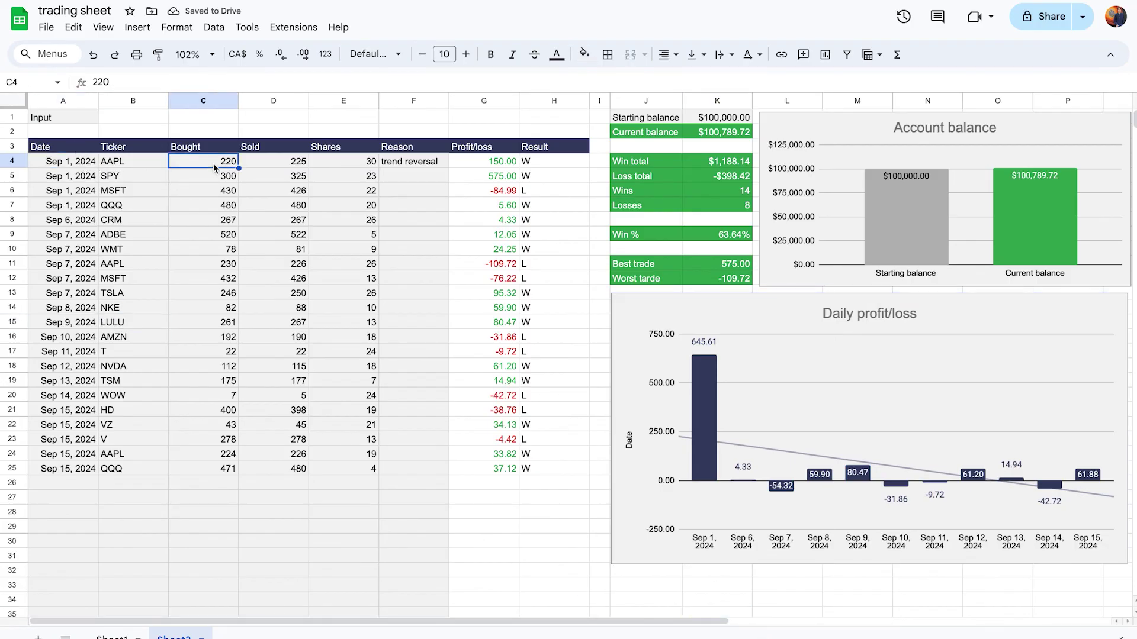
{"action": "left_click", "coordinate": [237, 468]}
{"action": "key", "text": "Delete"}
{"action": "key", "text": "Return"}
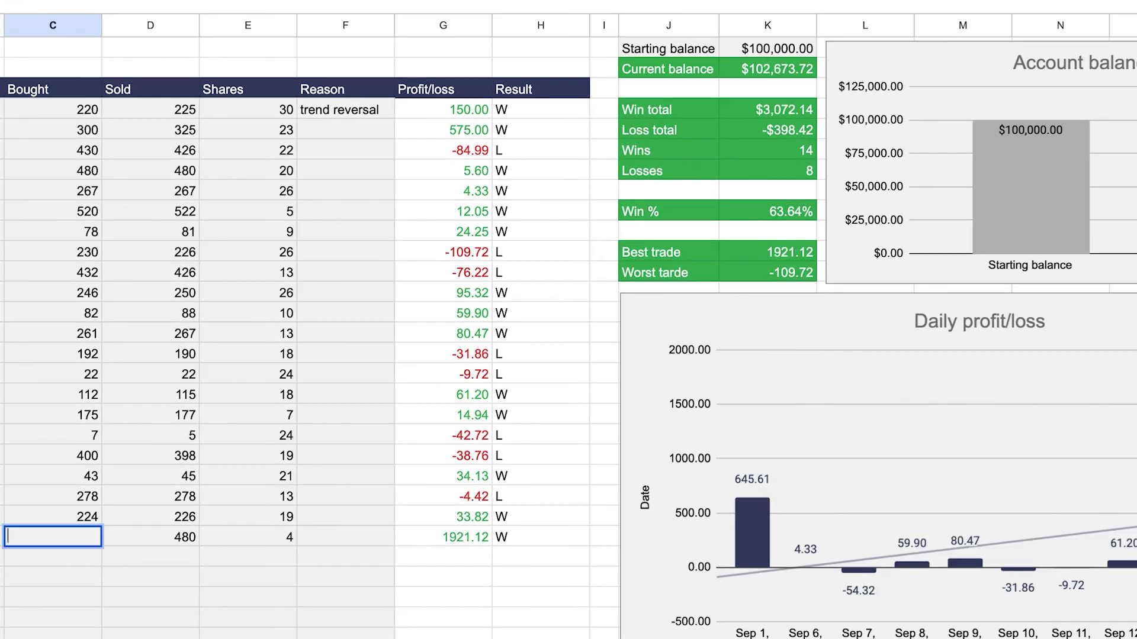
{"action": "type", "text": "500"}
{"action": "key", "text": "Return"}
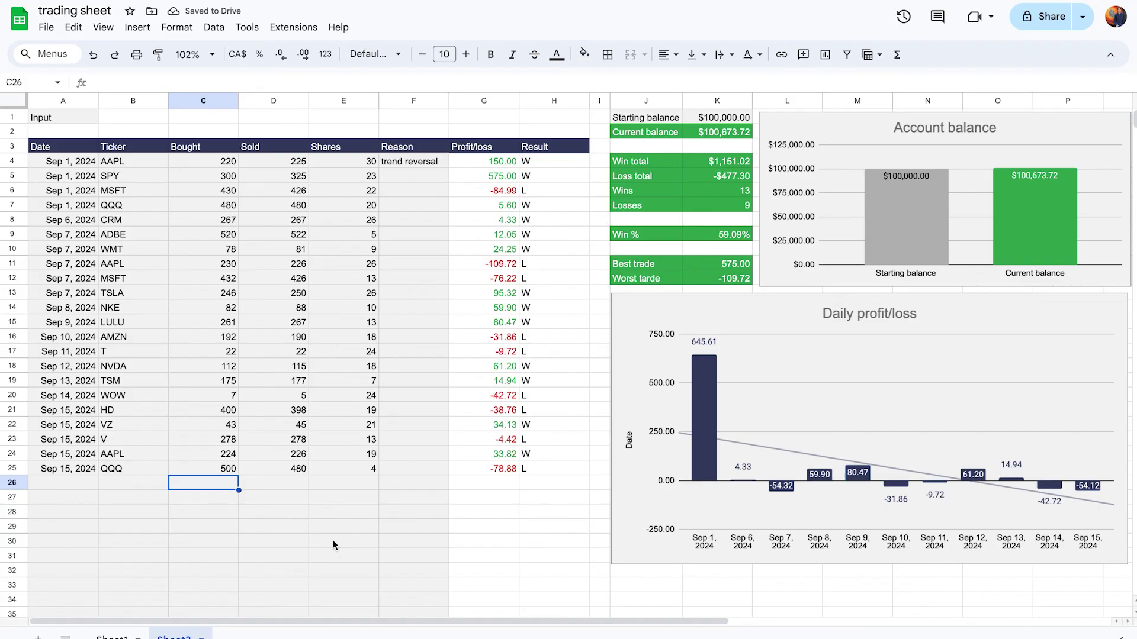
{"action": "left_click_drag", "start_coordinate": [425, 163], "coordinate": [427, 489]}
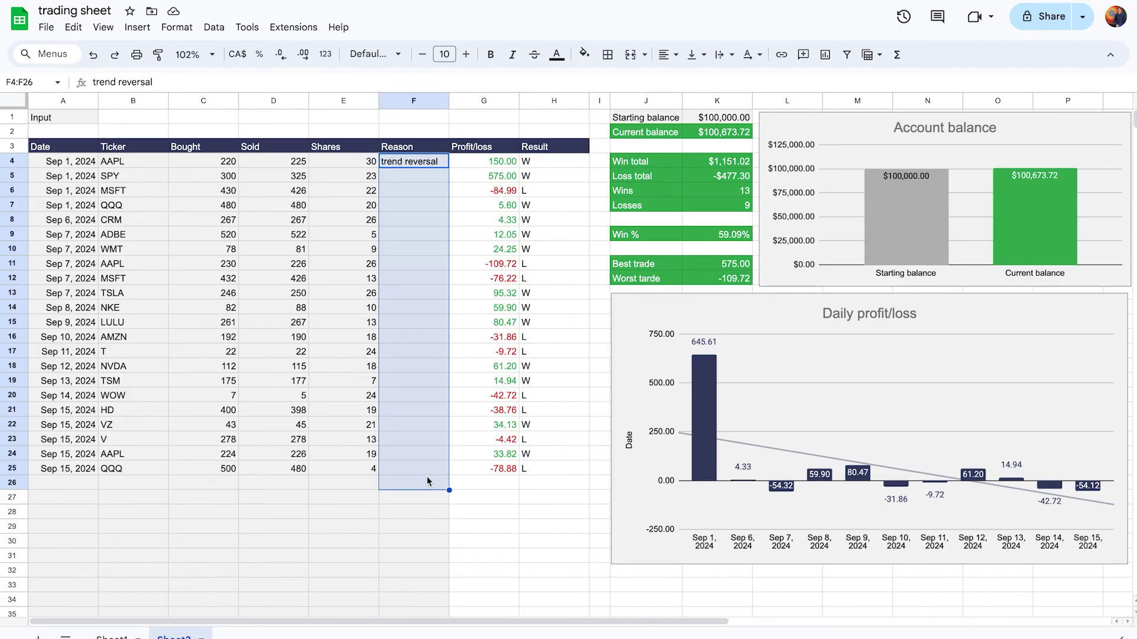
{"action": "left_click", "coordinate": [343, 517]}
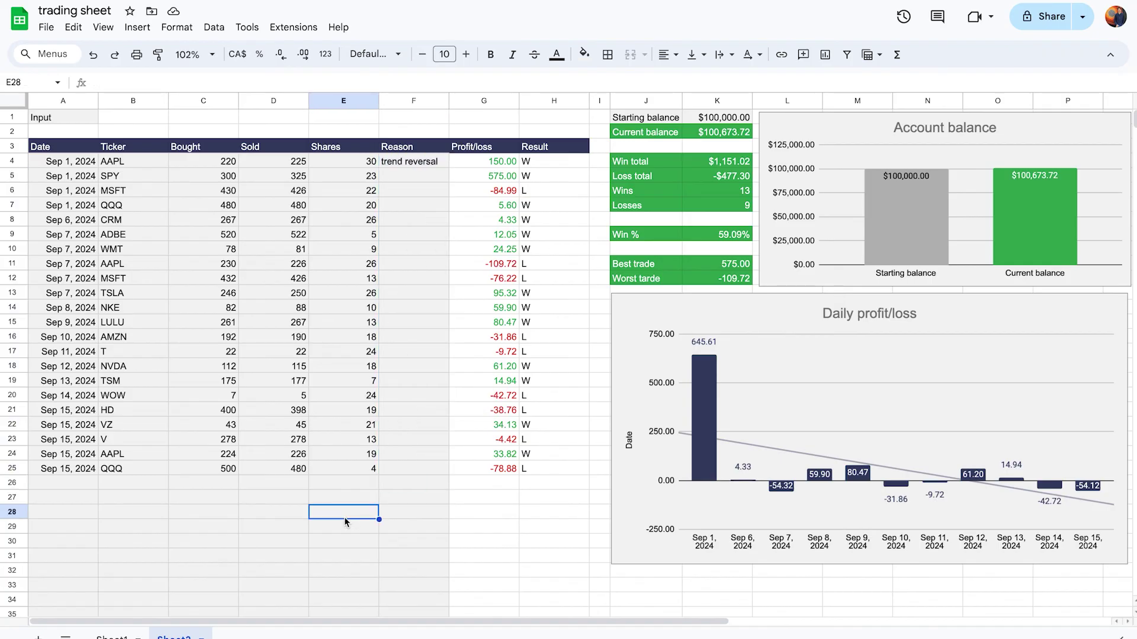